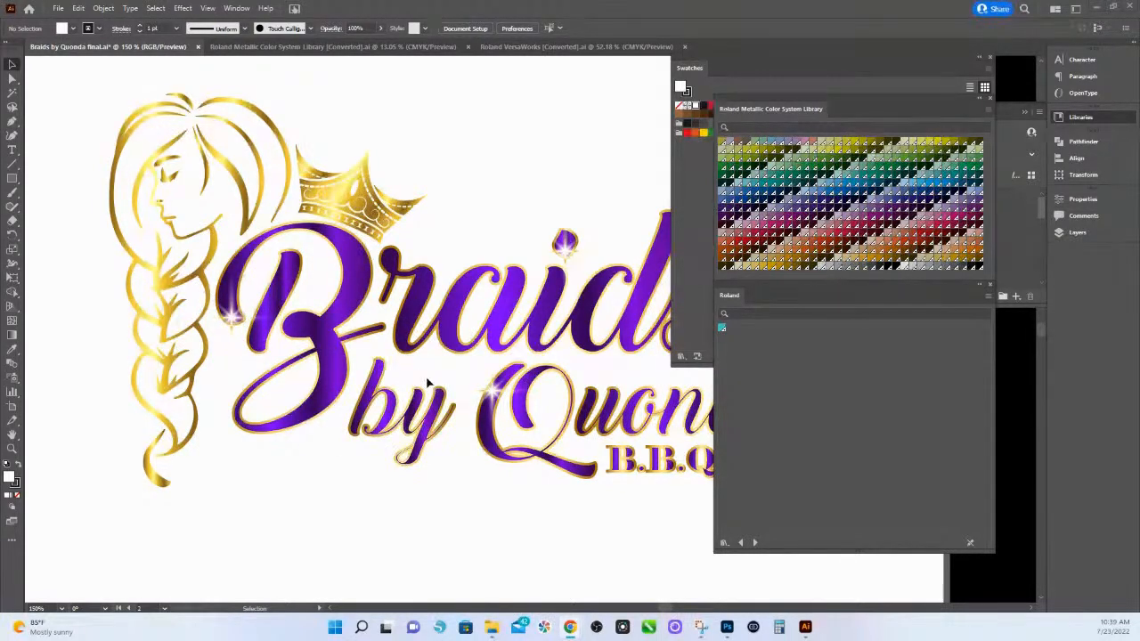
Step: Delete the sparkle at the end of the word "Quonda" from inside the logo group
{"action": "scroll", "coordinate": [574, 378], "scroll_direction": "right", "scroll_amount": 6}
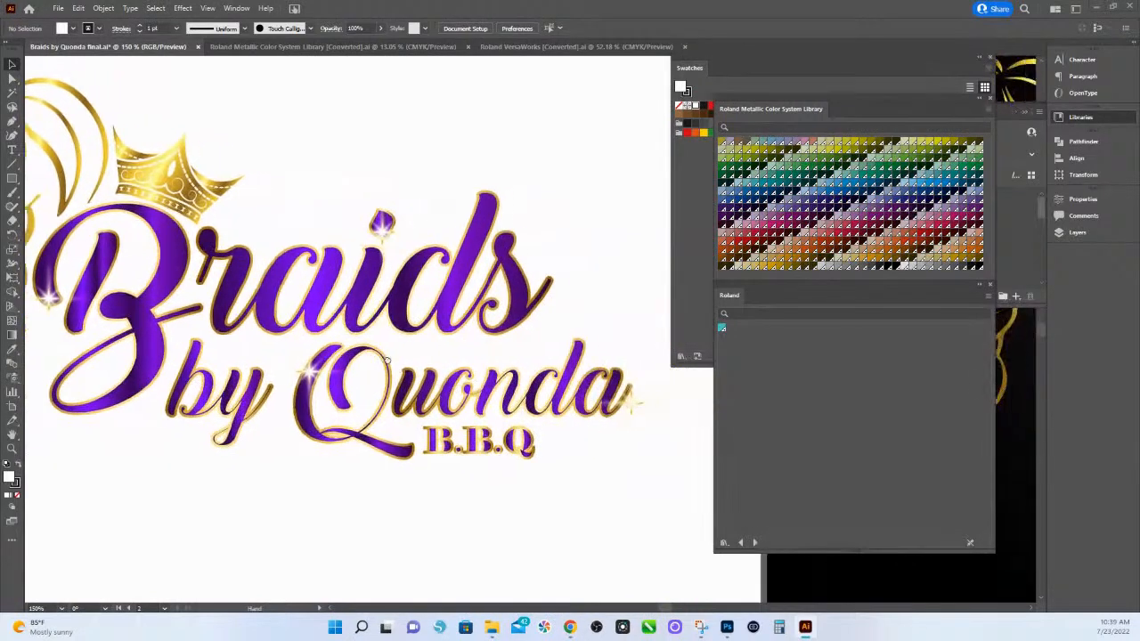
{"action": "left_click", "coordinate": [603, 415]}
{"action": "double_click", "coordinate": [603, 415]}
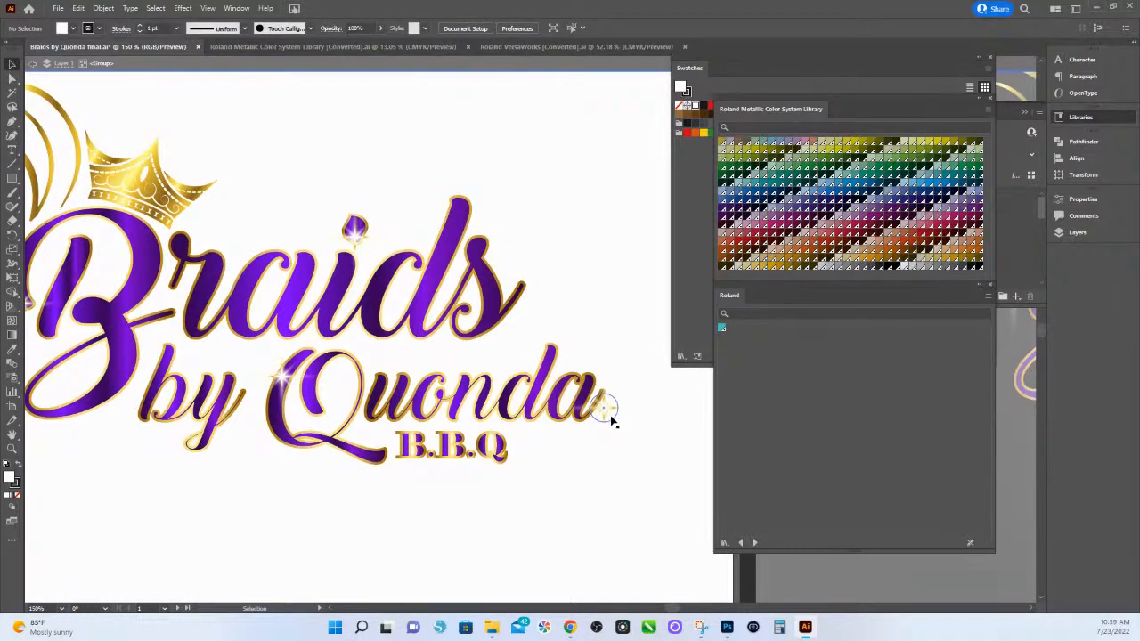
{"action": "left_click", "coordinate": [603, 415]}
{"action": "key", "text": "Delete"}
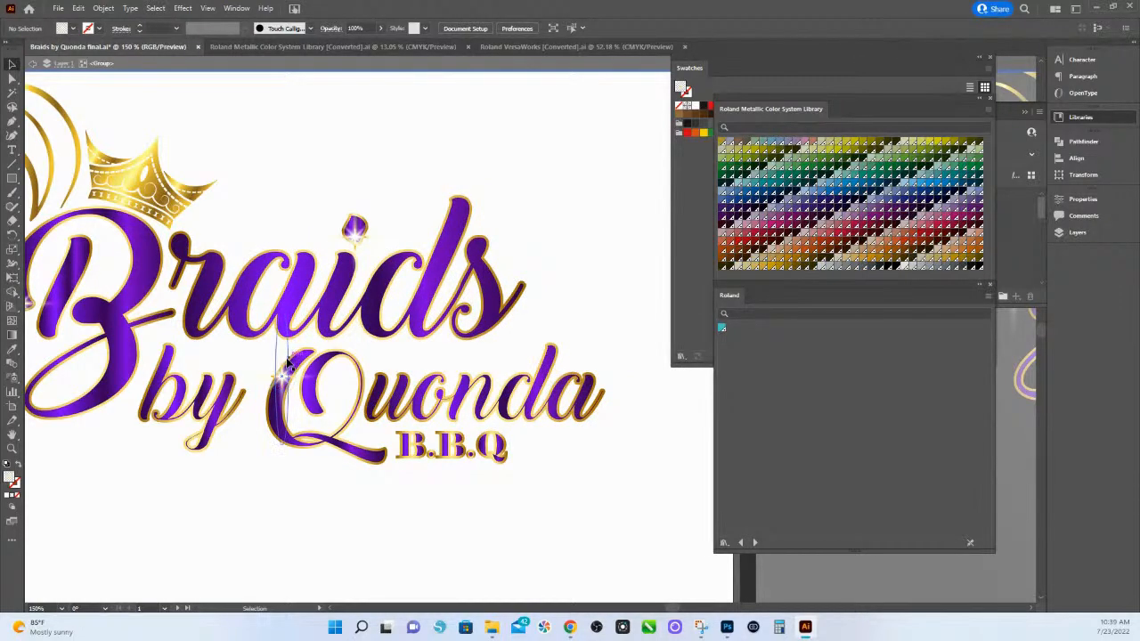
{"action": "left_click_drag", "start_coordinate": [222, 439], "coordinate": [438, 453]}
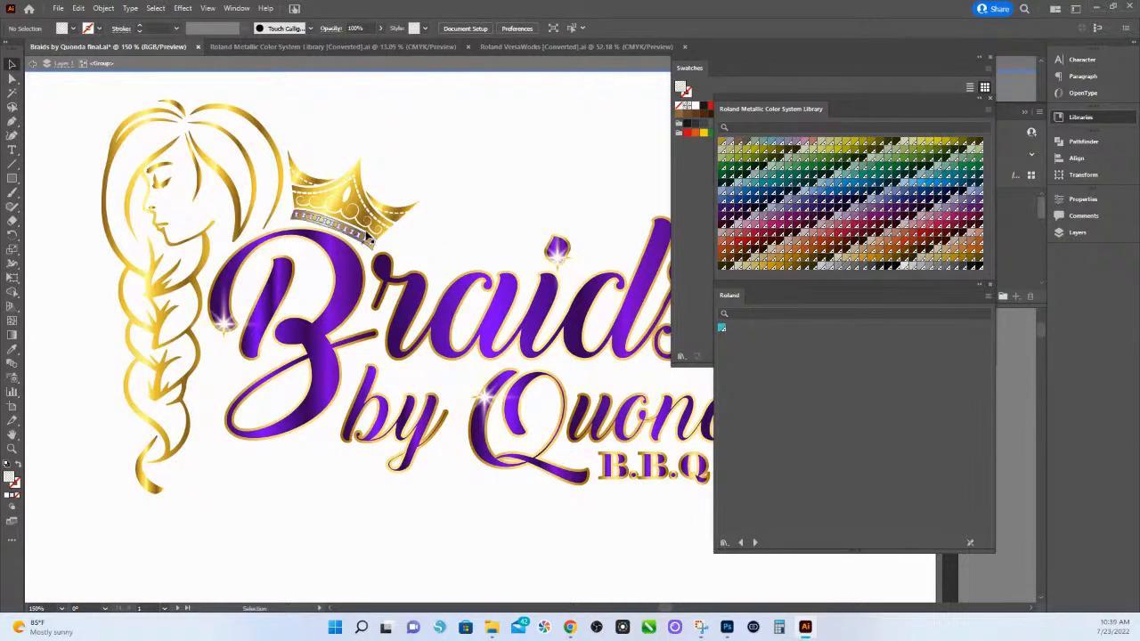
{"action": "left_click", "coordinate": [354, 278]}
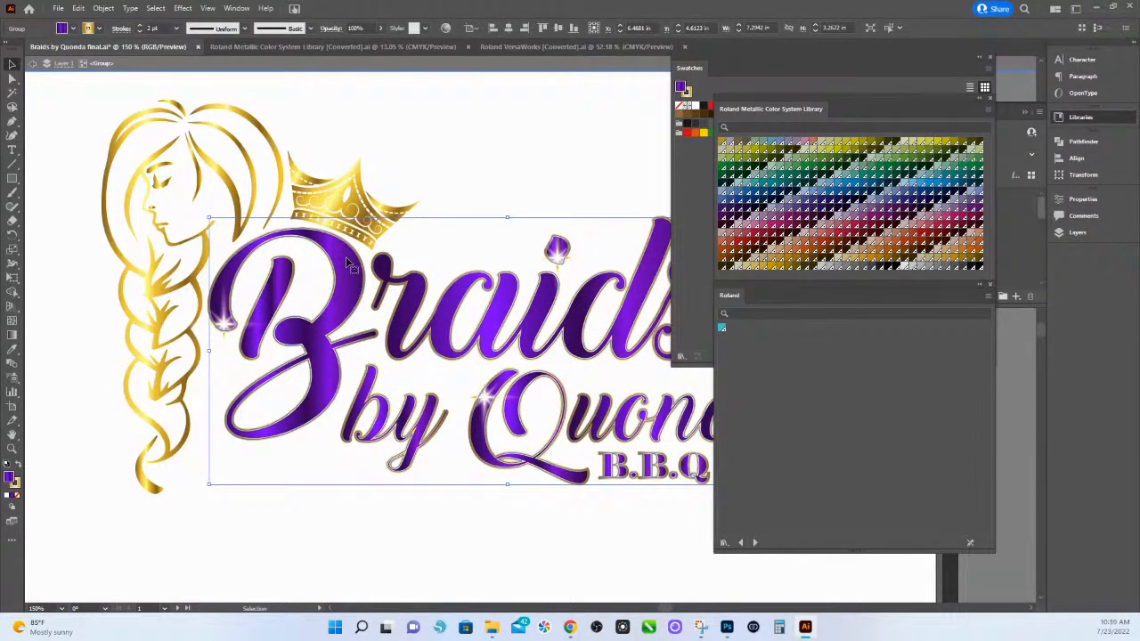
{"action": "key", "text": "z"}
{"action": "left_click", "coordinate": [344, 257]}
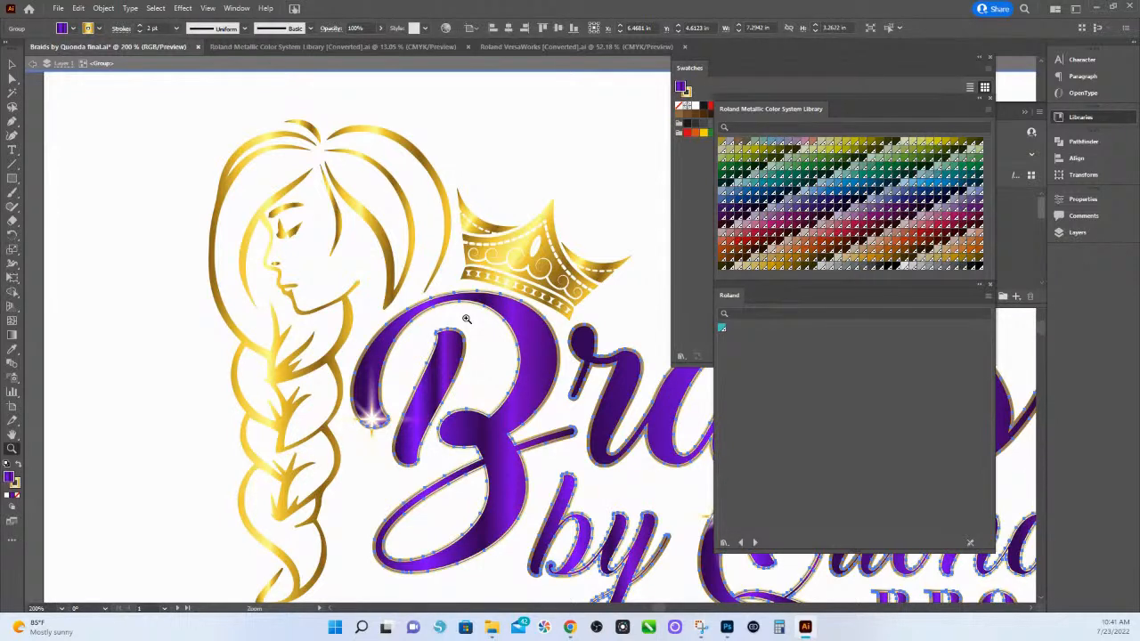
{"action": "left_click", "coordinate": [12, 61]}
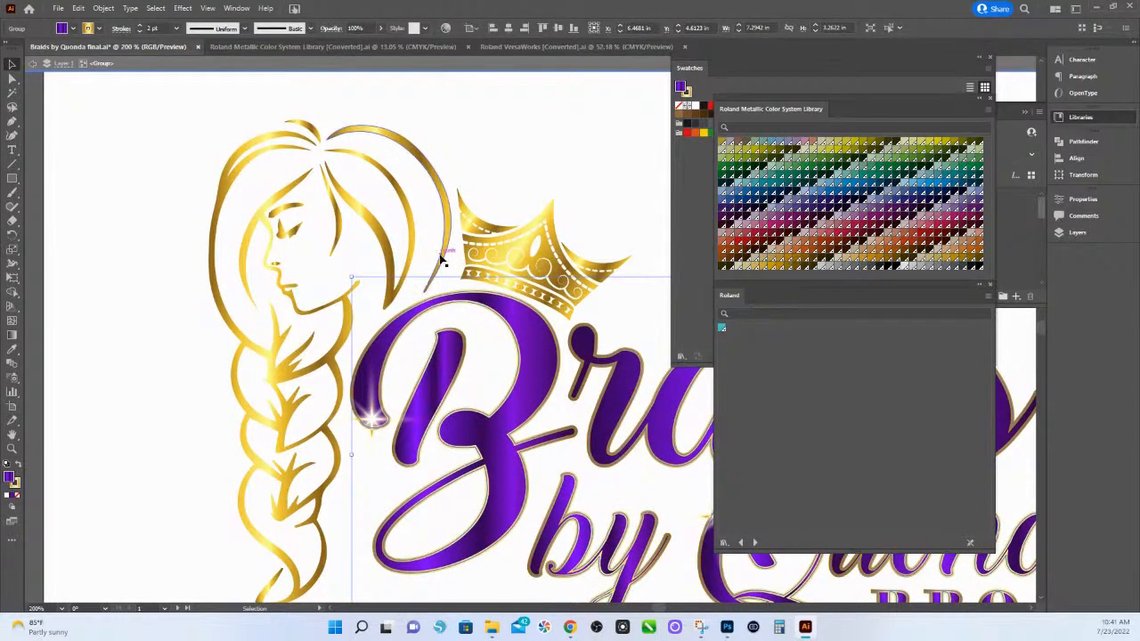
{"action": "double_click", "coordinate": [524, 328]}
{"action": "left_click", "coordinate": [524, 327]}
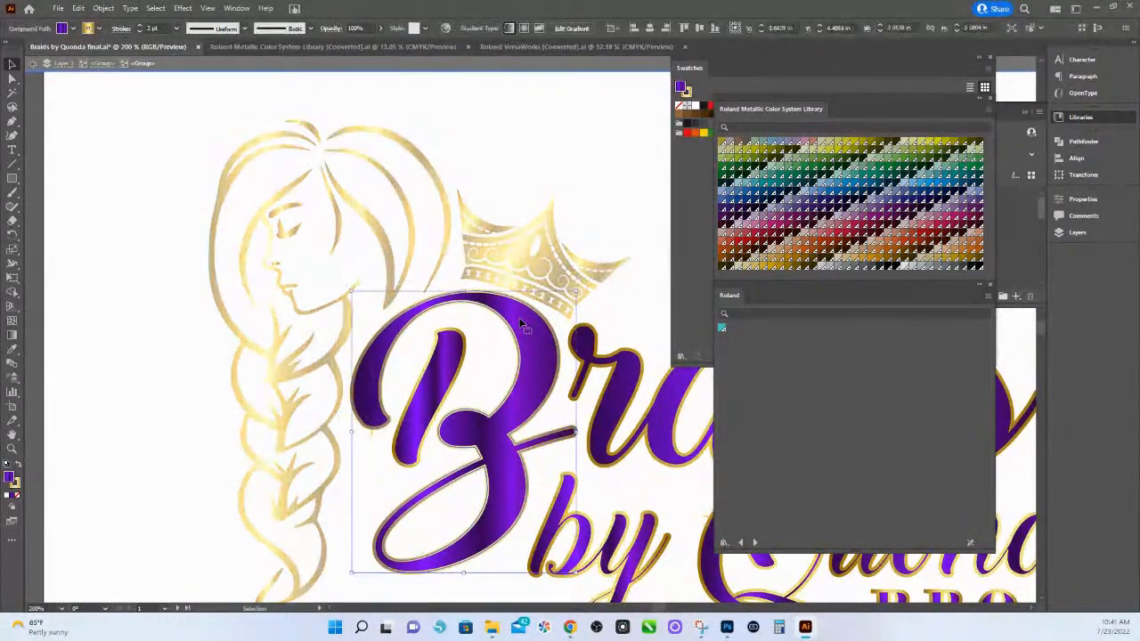
{"action": "key", "text": "Escape"}
{"action": "left_click", "coordinate": [558, 366]}
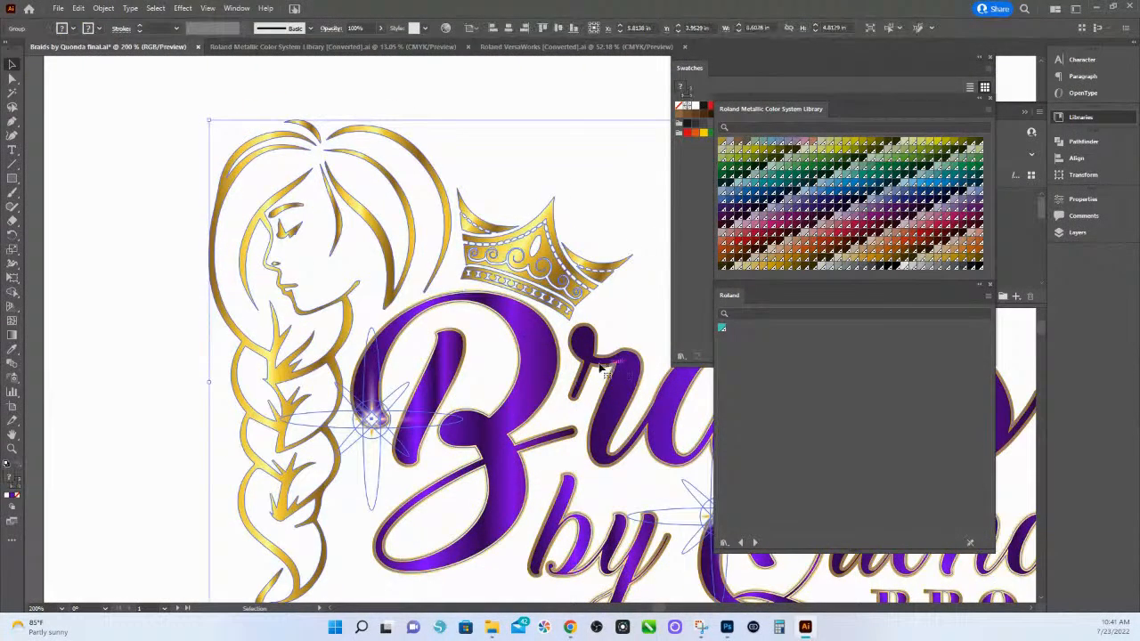
Step: Enter the logo group and select the lettering, the crown and the braided woman's figure together, without the sparkles
{"action": "double_click", "coordinate": [547, 345]}
{"action": "left_click", "coordinate": [547, 344]}
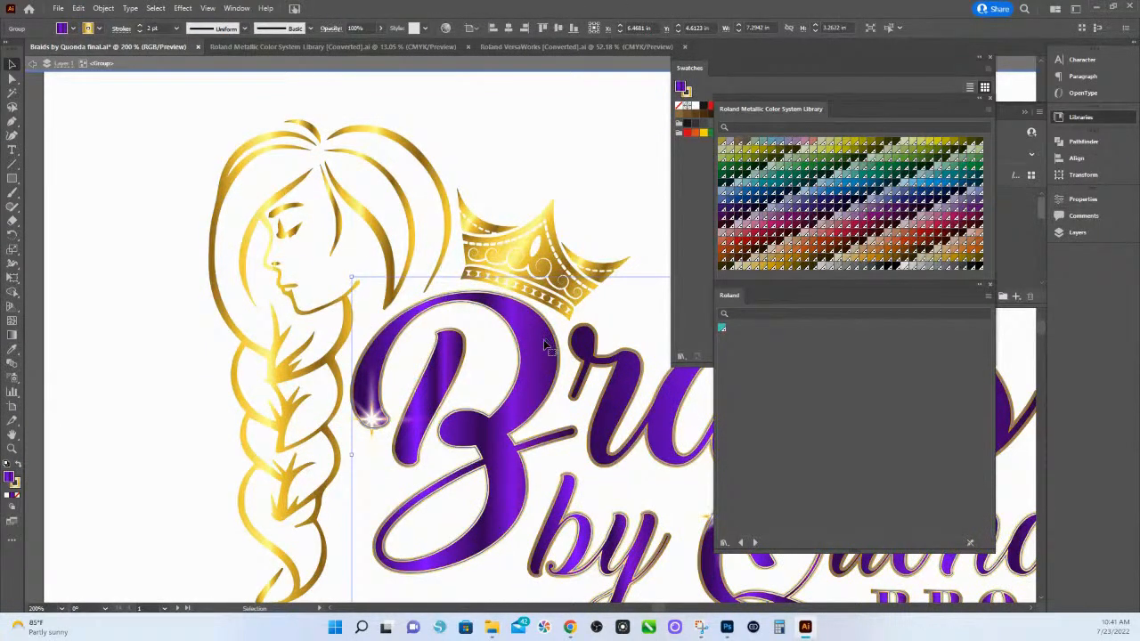
{"action": "left_click", "coordinate": [528, 254], "text": "shift"}
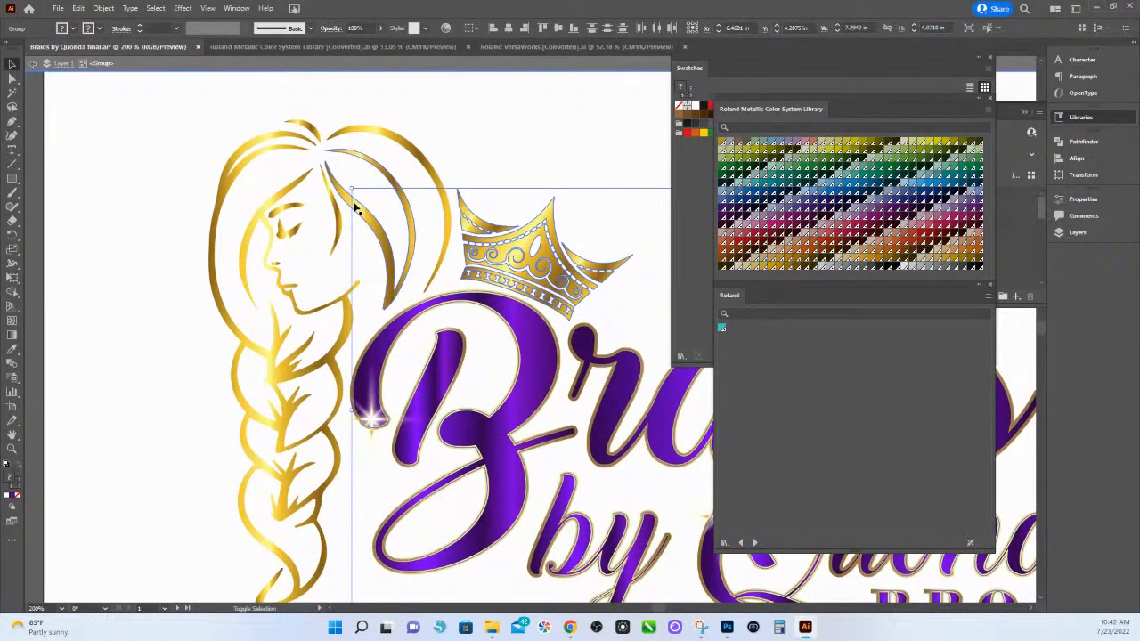
{"action": "left_click", "coordinate": [354, 206], "text": "shift"}
{"action": "right_click", "coordinate": [355, 207]}
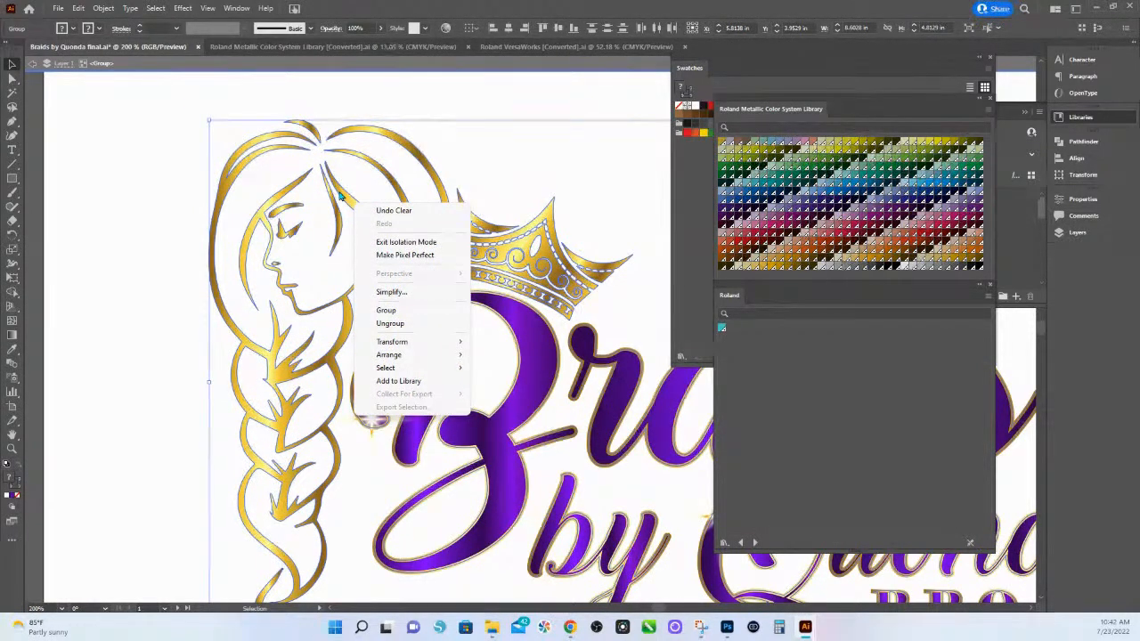
{"action": "left_click", "coordinate": [12, 66]}
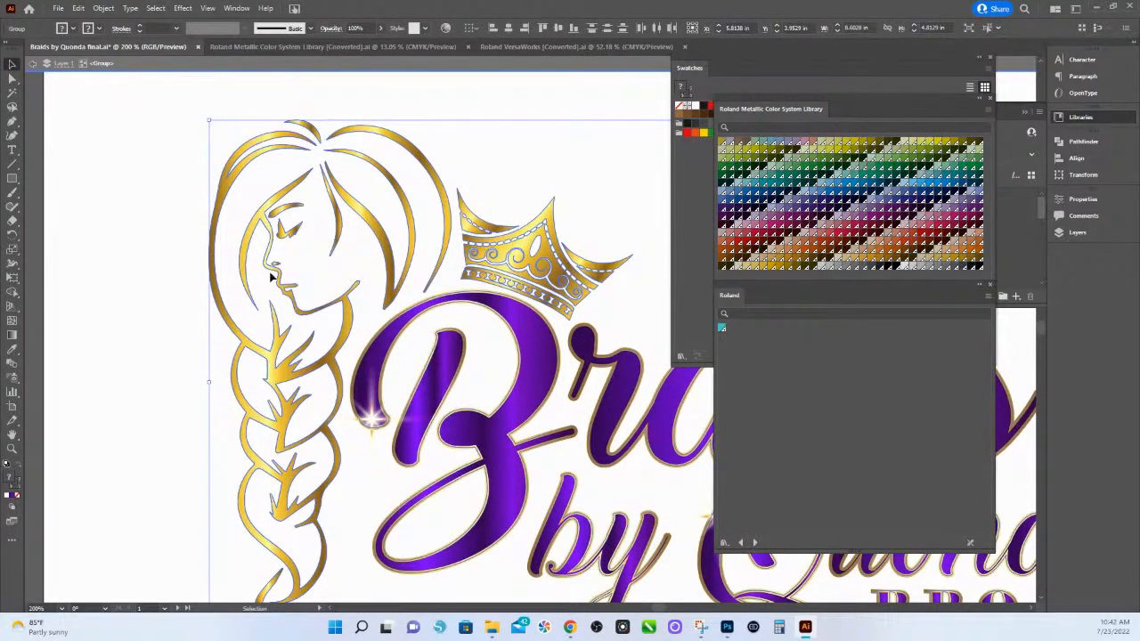
Step: Duplicate the selected lettering, crown and figure in place and fill the copy with orange
{"action": "key", "text": "a"}
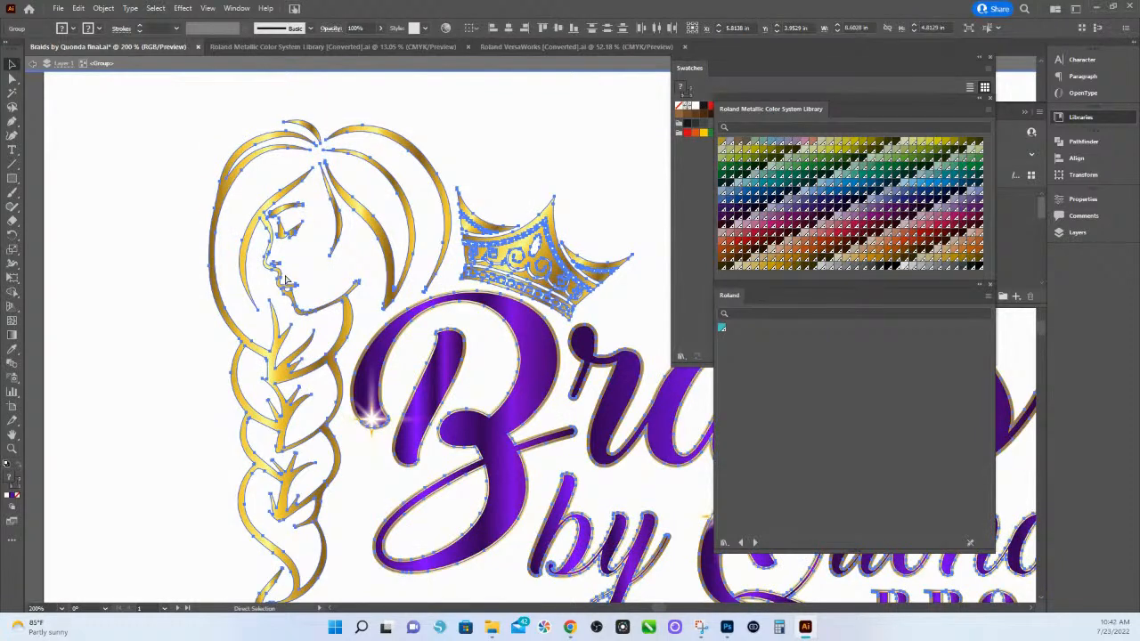
{"action": "key", "text": "v"}
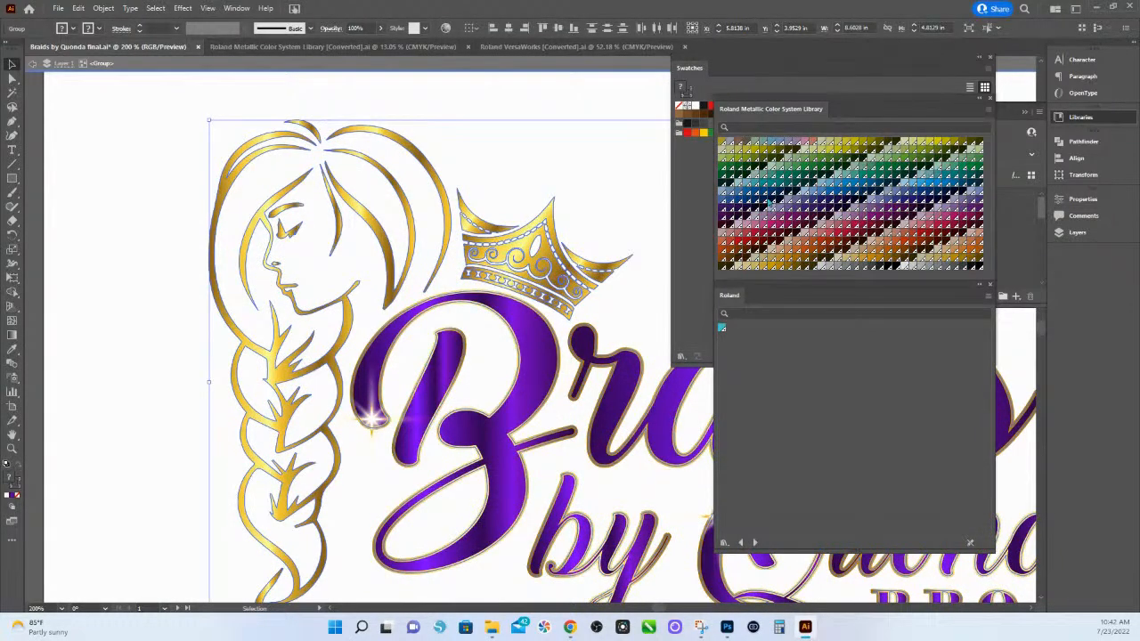
{"action": "left_click", "coordinate": [695, 133]}
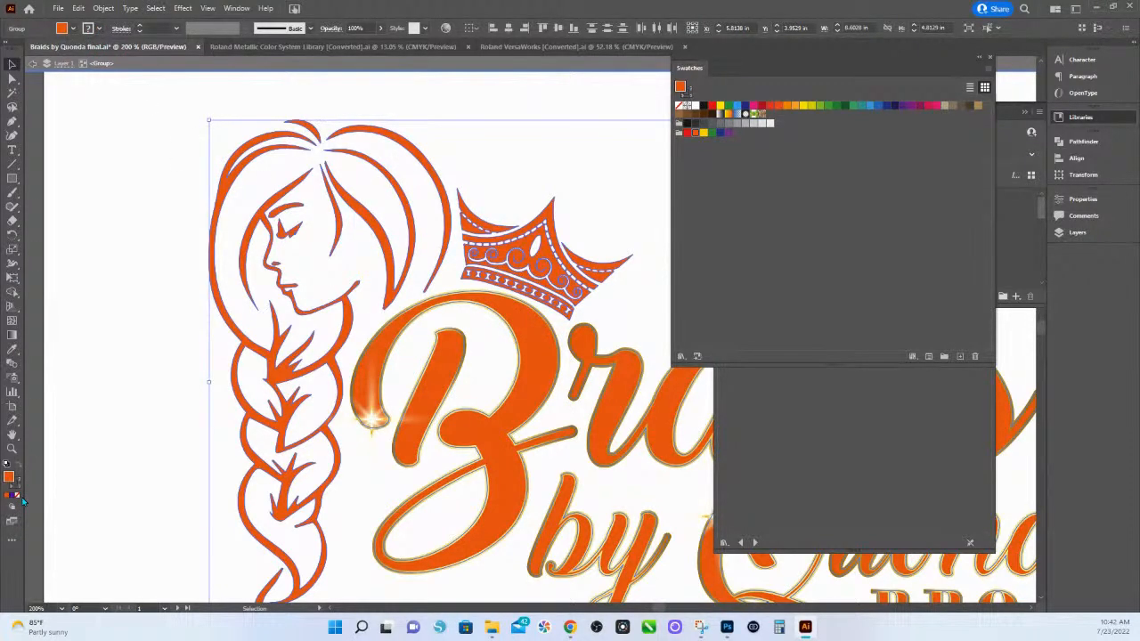
Step: Expand the orange copy's fill and stroke and unite its shapes with Pathfinder
{"action": "left_click", "coordinate": [104, 9]}
{"action": "left_click", "coordinate": [125, 150]}
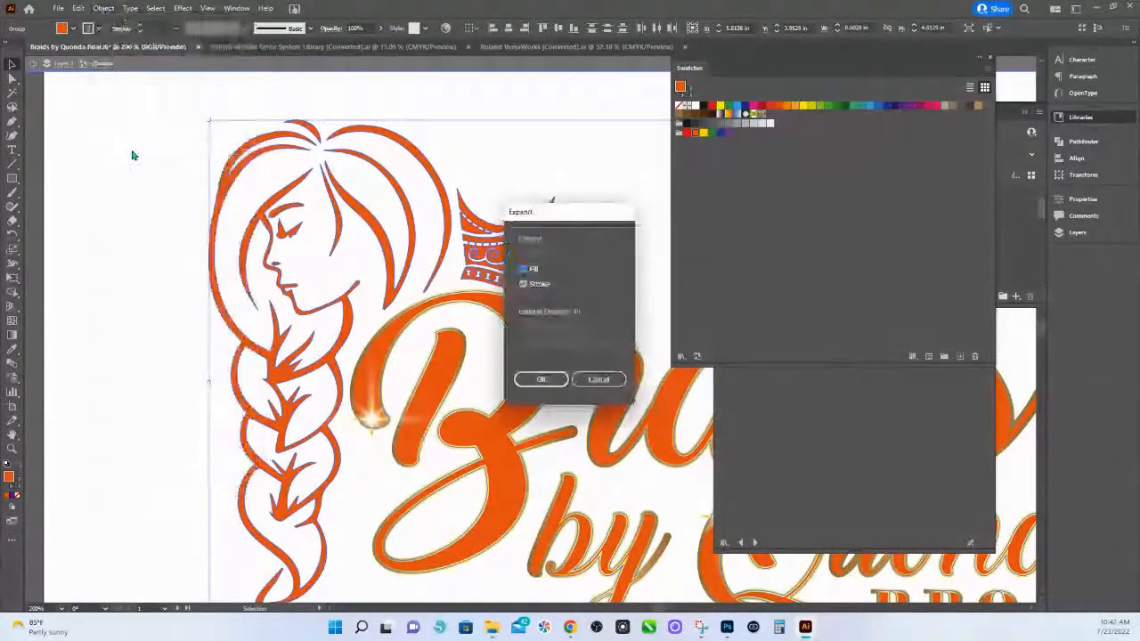
{"action": "left_click", "coordinate": [541, 379]}
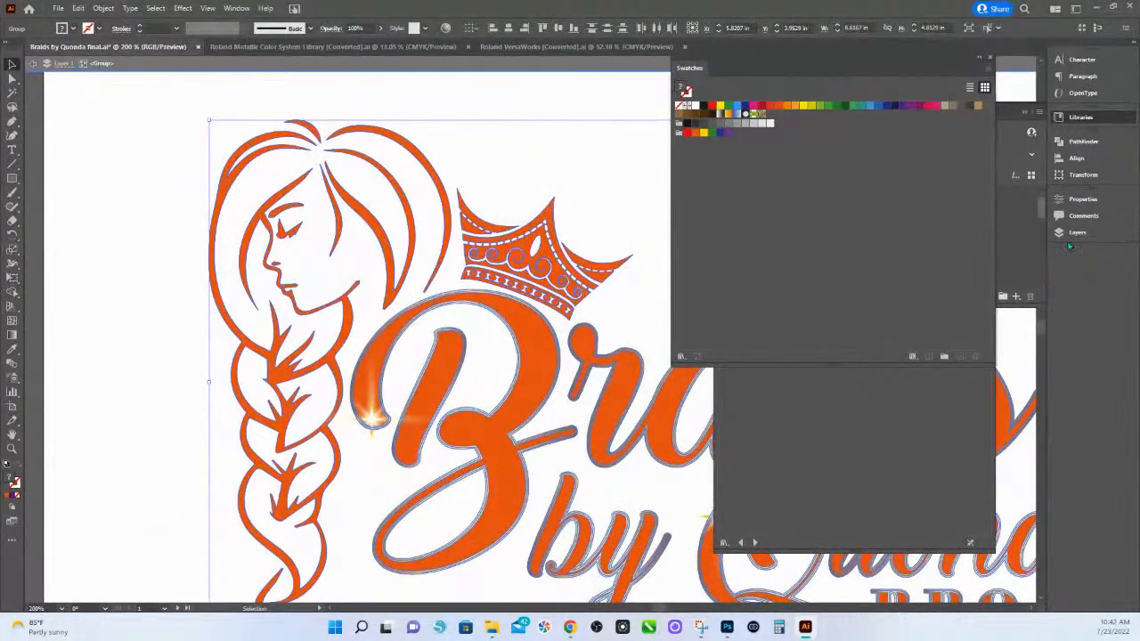
{"action": "left_click", "coordinate": [1084, 143]}
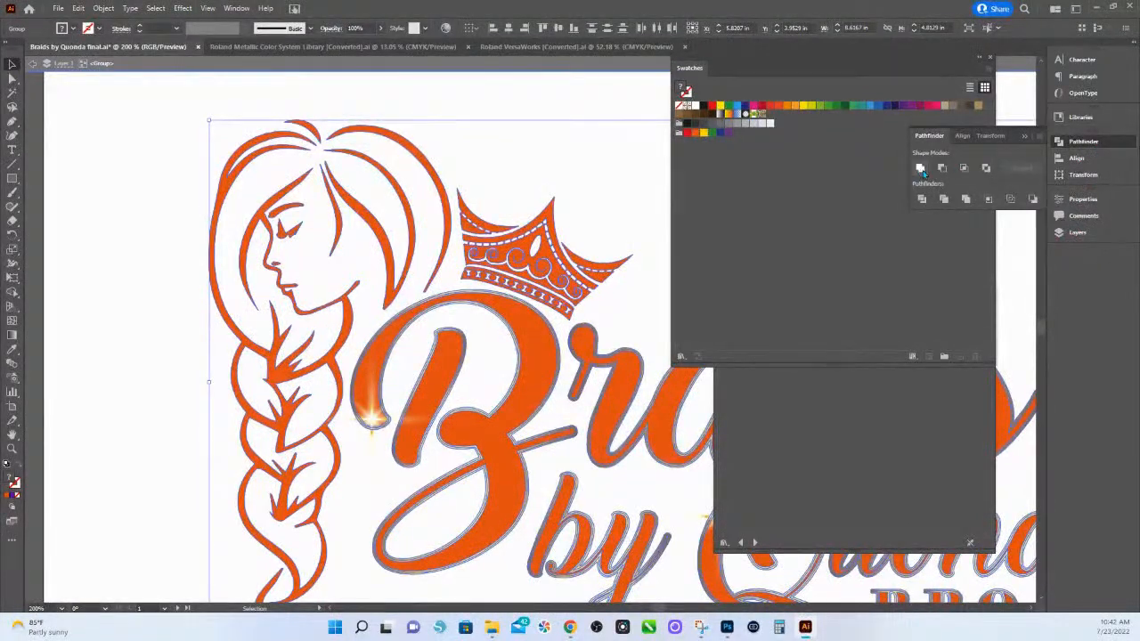
{"action": "left_click", "coordinate": [921, 169]}
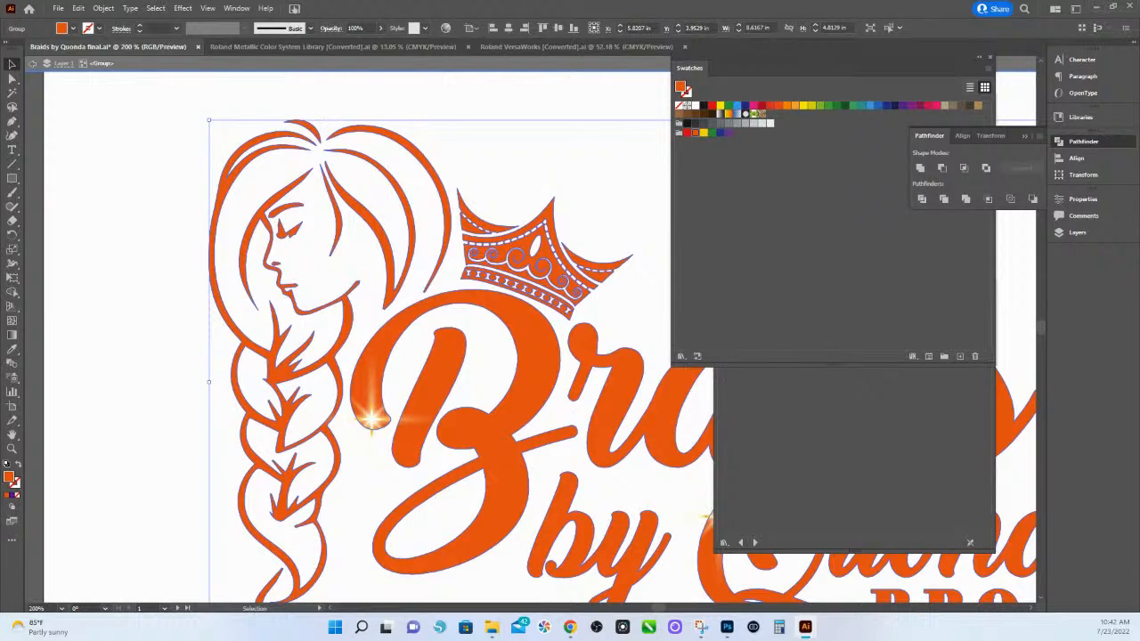
{"action": "right_click", "coordinate": [540, 349]}
{"action": "key", "text": "Escape"}
{"action": "key", "text": "a"}
{"action": "key", "text": "v"}
Step: Give the united orange artwork a green stroke with a weight of 2 pt
{"action": "left_click", "coordinate": [101, 31]}
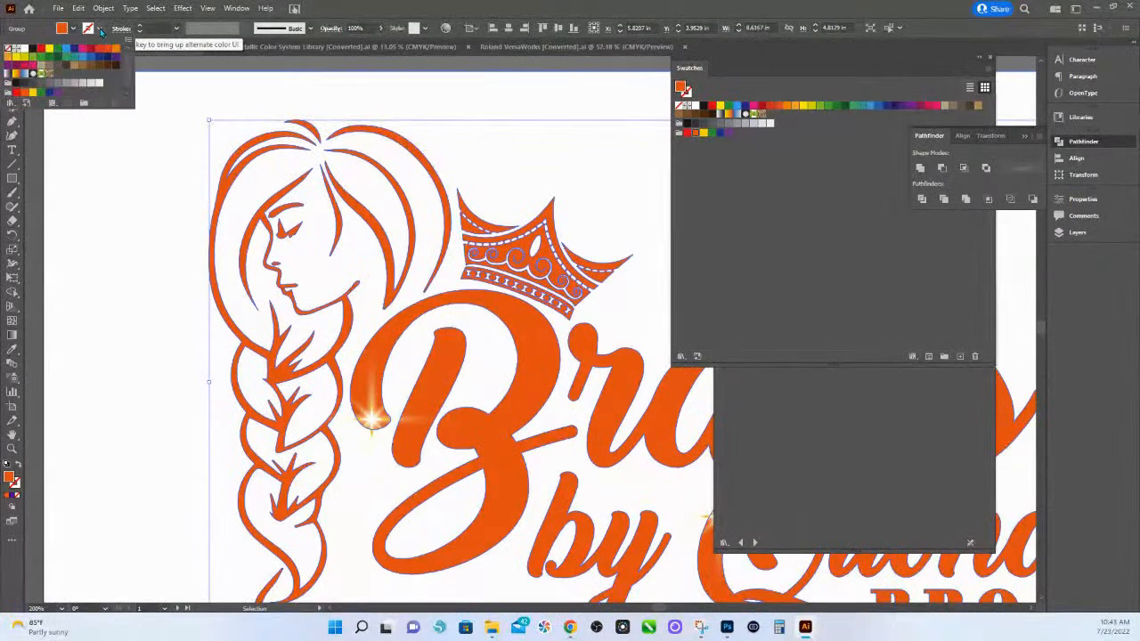
{"action": "left_click", "coordinate": [56, 53]}
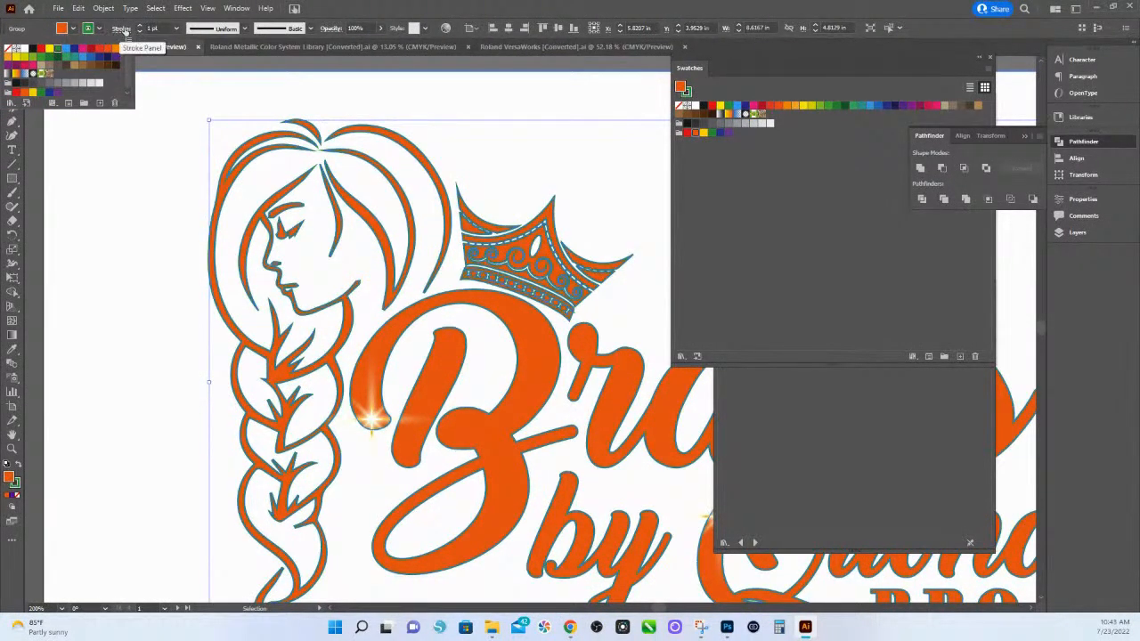
{"action": "left_click", "coordinate": [156, 28]}
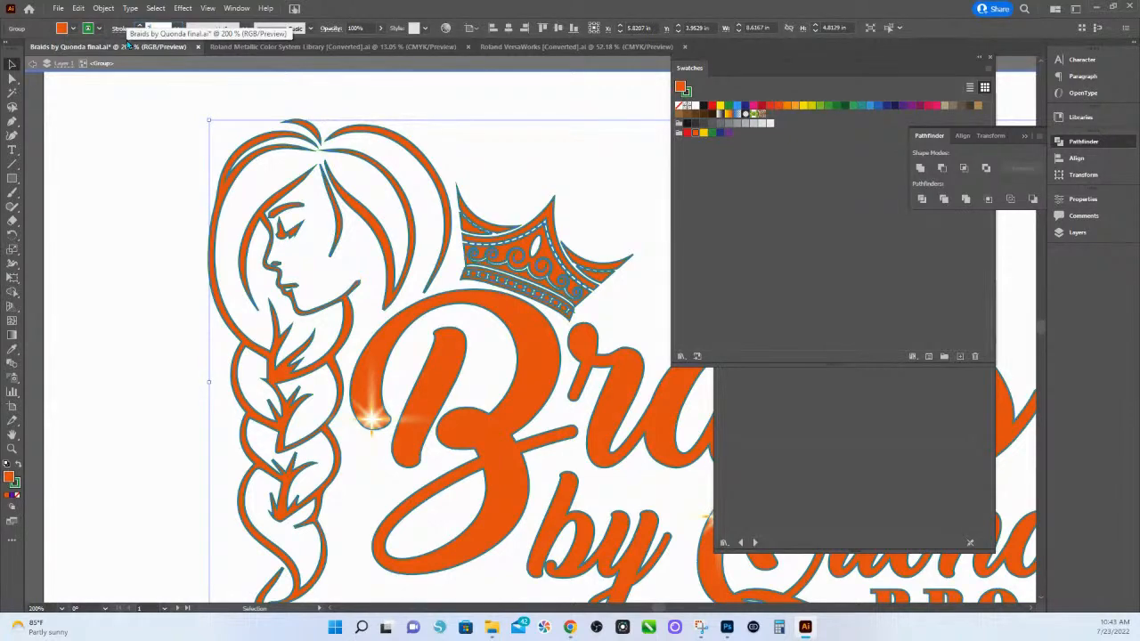
{"action": "type", "text": "2"}
{"action": "key", "text": "Return"}
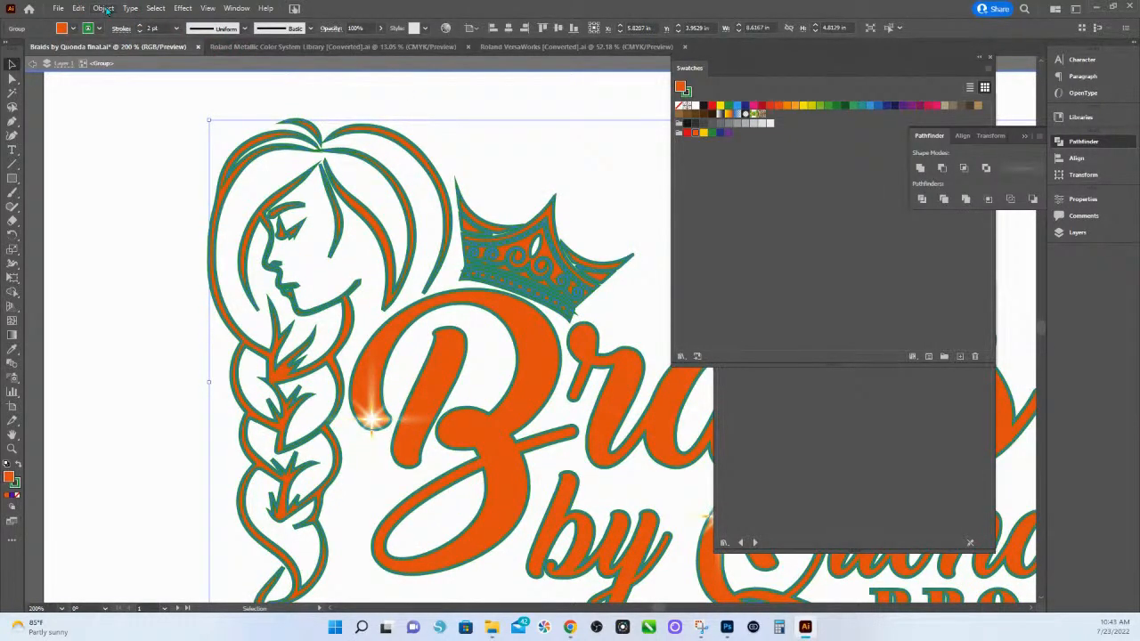
Step: Expand the stroked artwork's fill and stroke into shapes and fill the whole silhouette with green
{"action": "left_click", "coordinate": [103, 8]}
{"action": "left_click", "coordinate": [143, 148]}
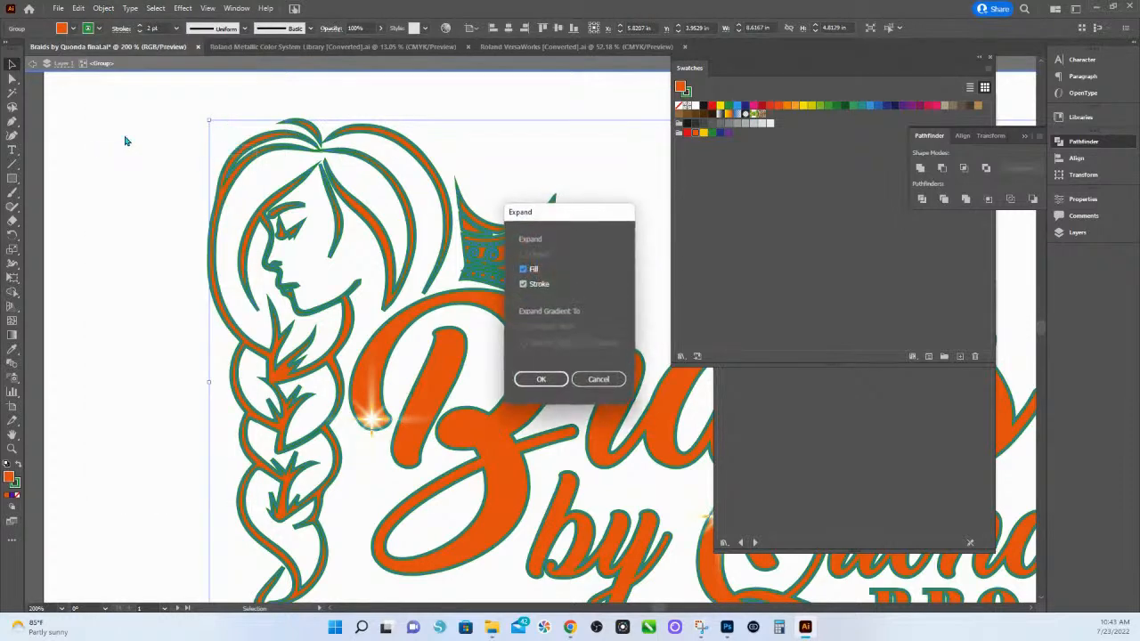
{"action": "left_click", "coordinate": [541, 379]}
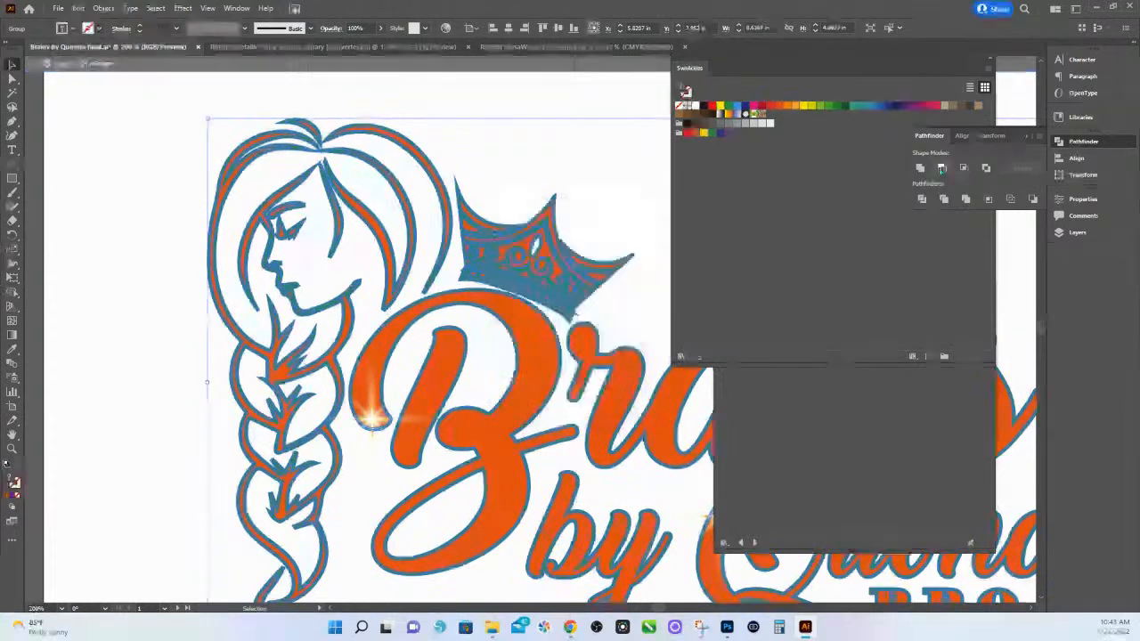
{"action": "left_click", "coordinate": [729, 105]}
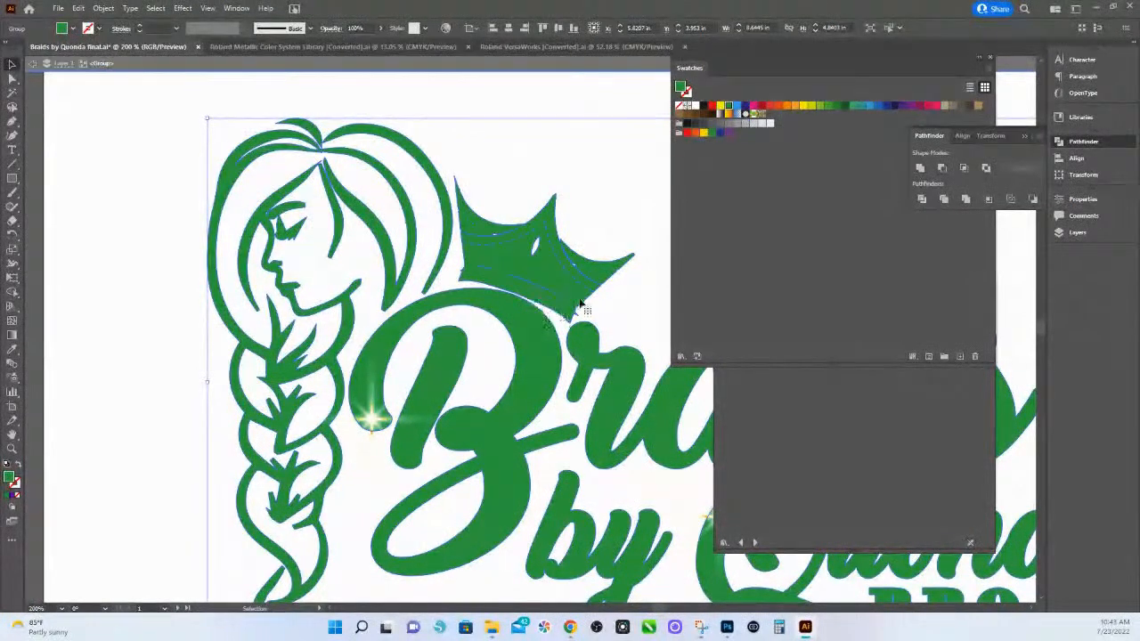
Step: Fill the enlarged silhouette with the RVW-MT-Gold metallic swatch and send it to the back behind the original artwork
{"action": "left_click_drag", "start_coordinate": [737, 62], "coordinate": [791, 313]}
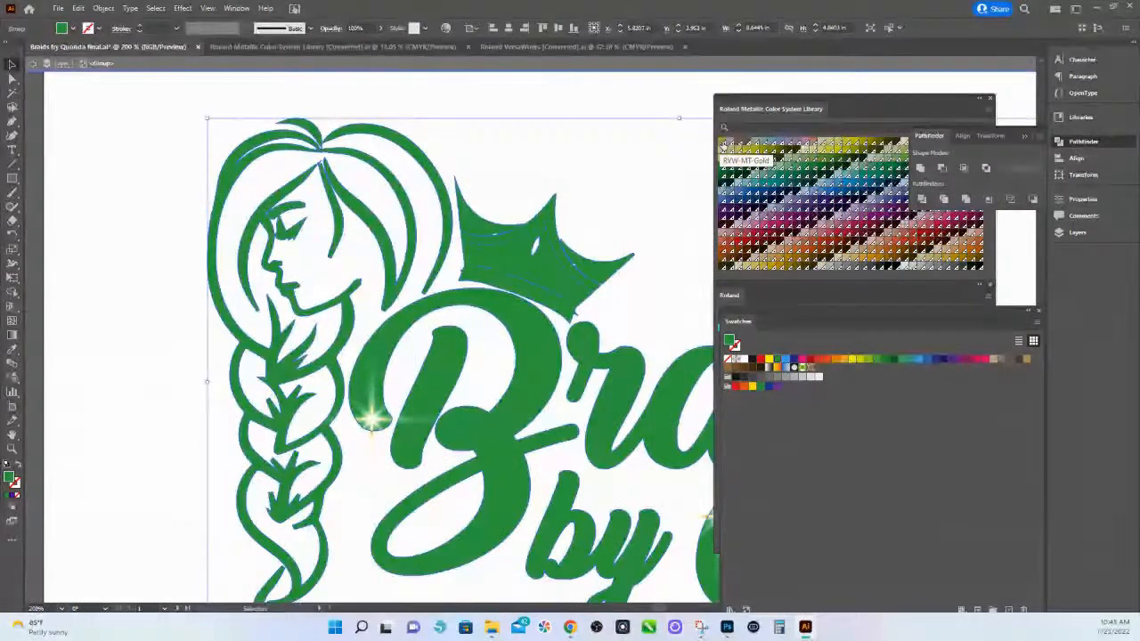
{"action": "left_click", "coordinate": [723, 147]}
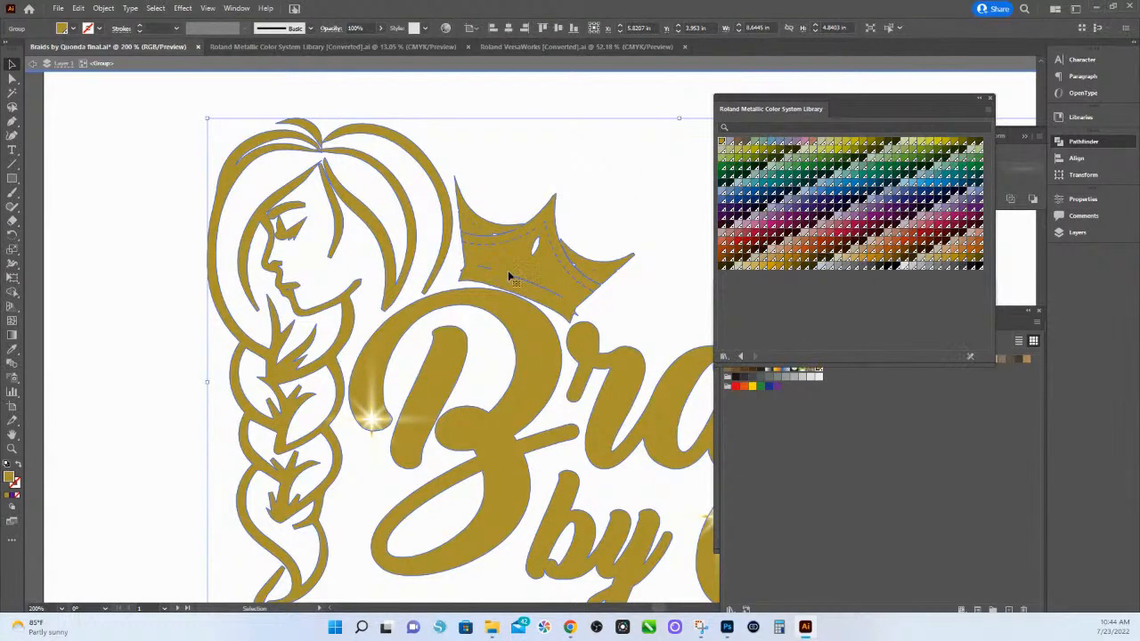
{"action": "right_click", "coordinate": [546, 284]}
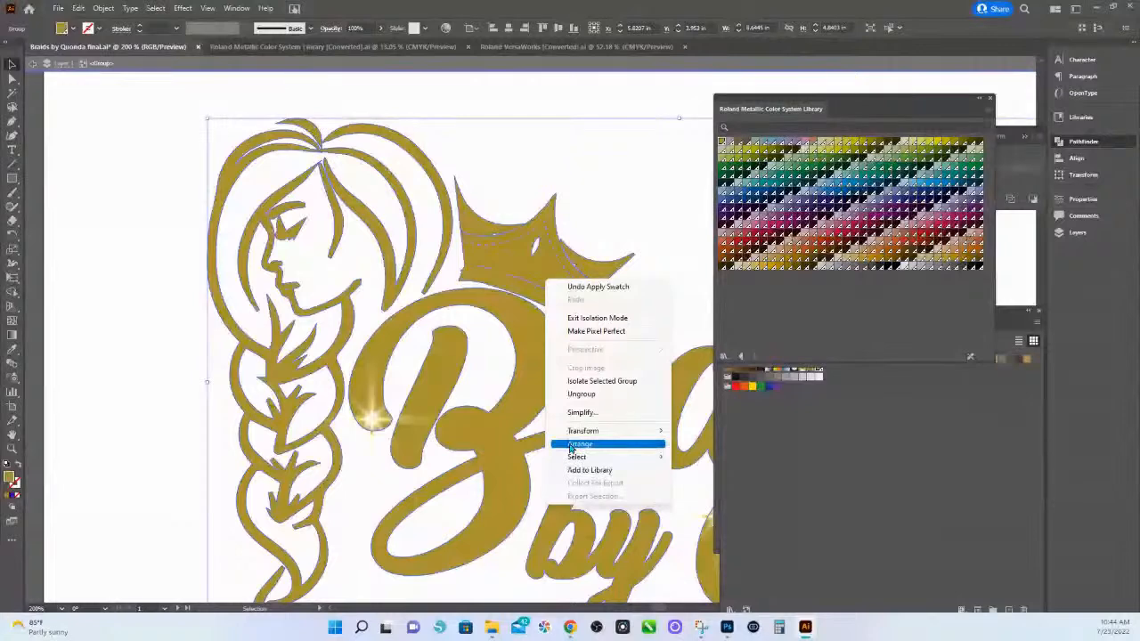
{"action": "mouse_move", "coordinate": [581, 444]}
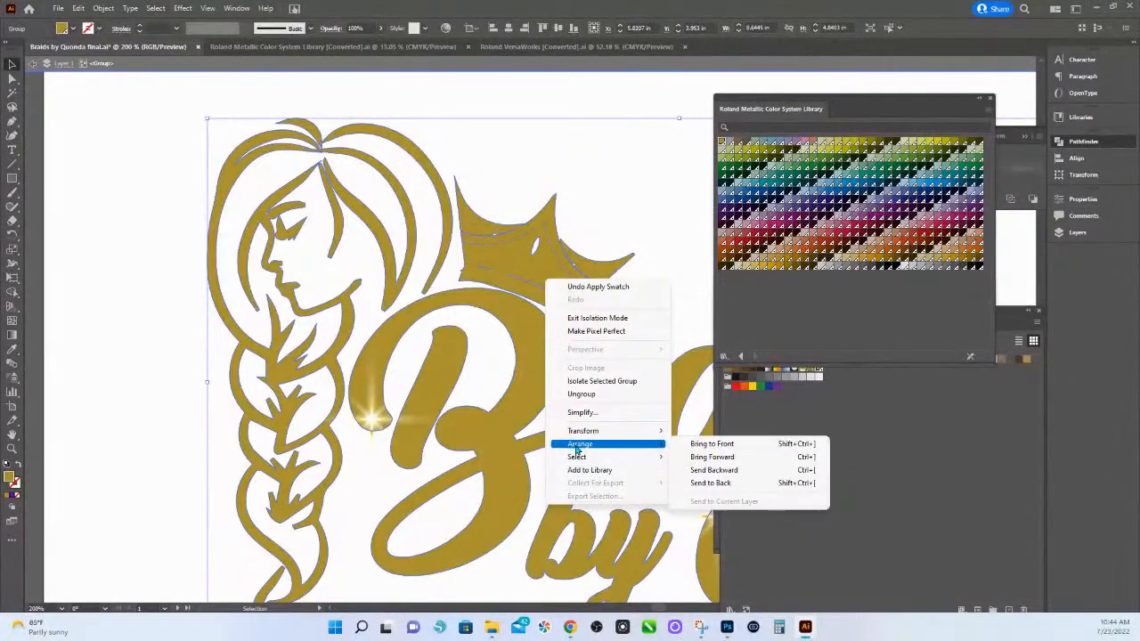
{"action": "left_click", "coordinate": [737, 484]}
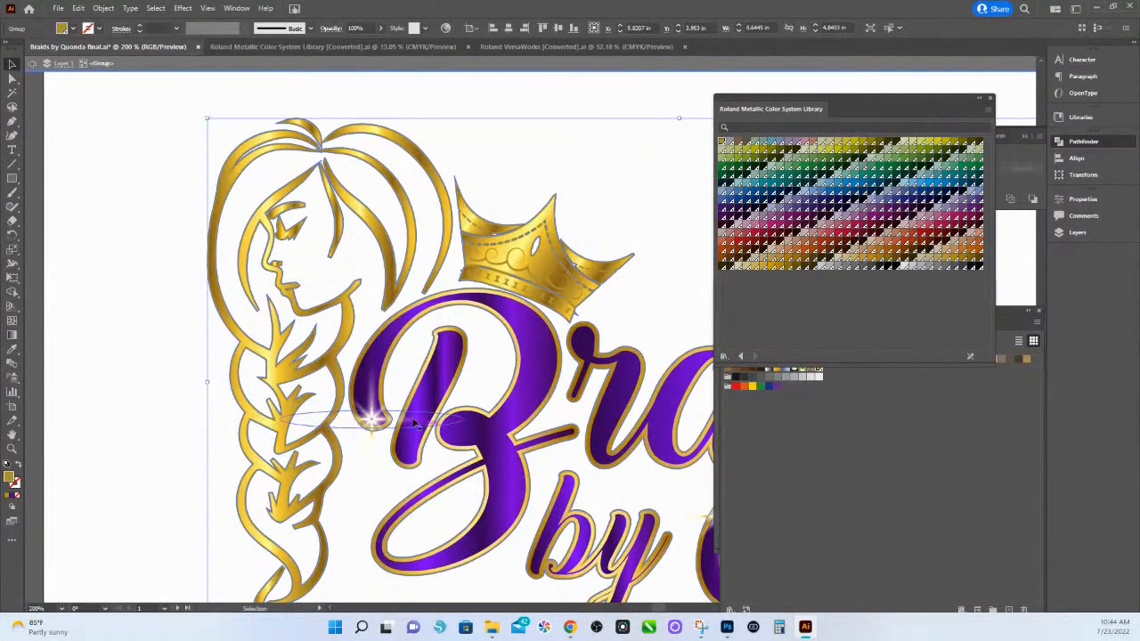
Step: Recolour the gold outline of the purple lettering with the RVW-MT-Gold metallic swatch
{"action": "left_click", "coordinate": [539, 367]}
{"action": "left_click", "coordinate": [539, 361]}
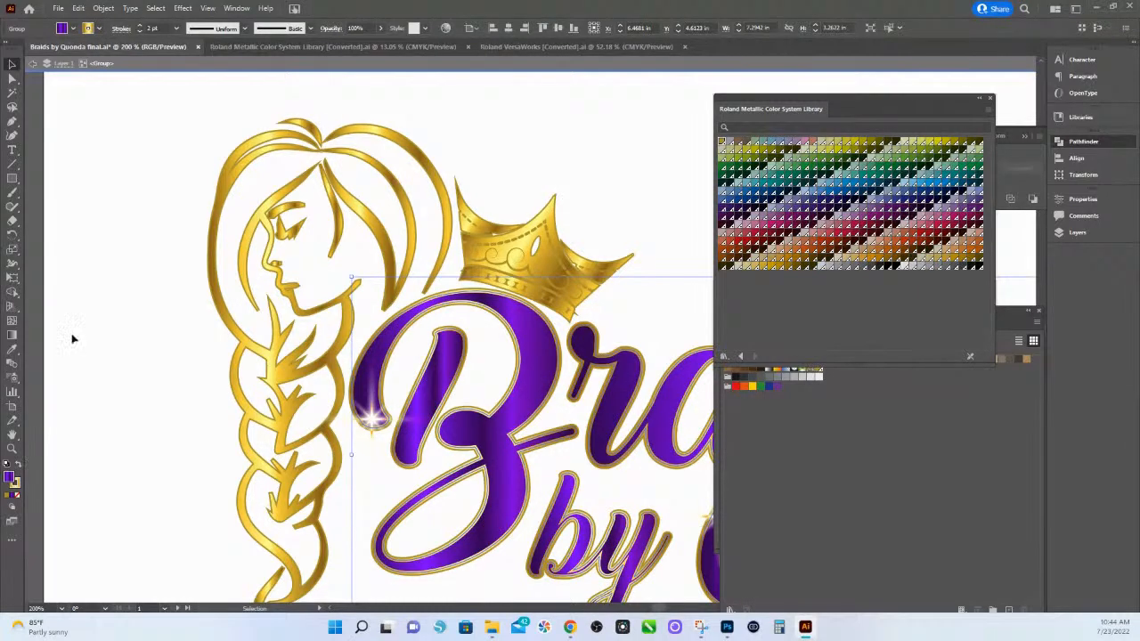
{"action": "left_click", "coordinate": [88, 28]}
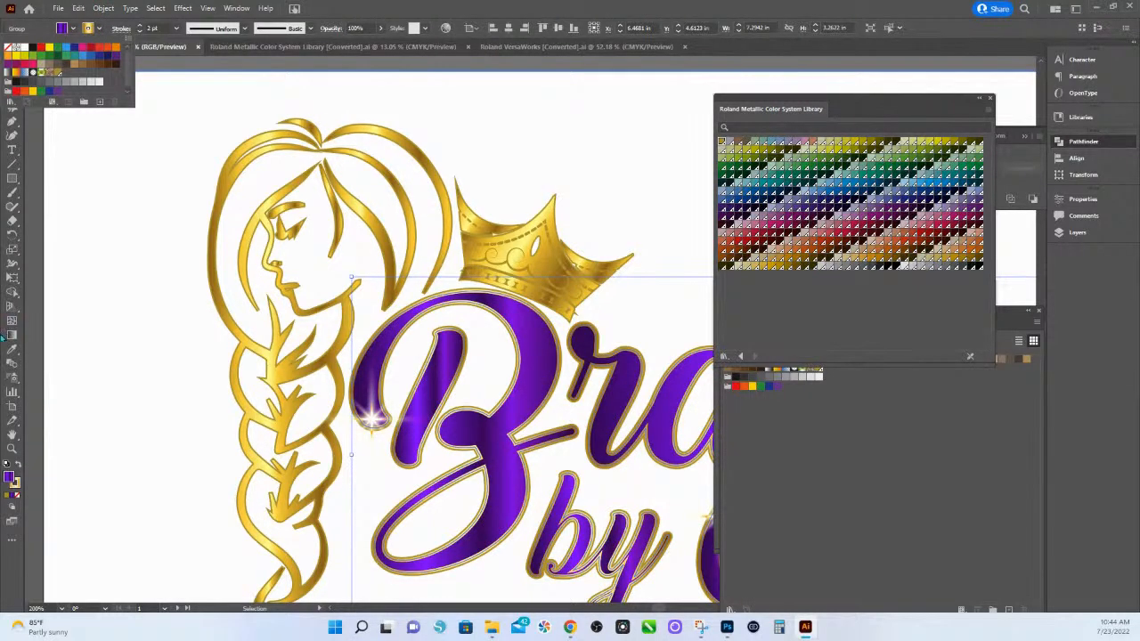
{"action": "left_click", "coordinate": [15, 484]}
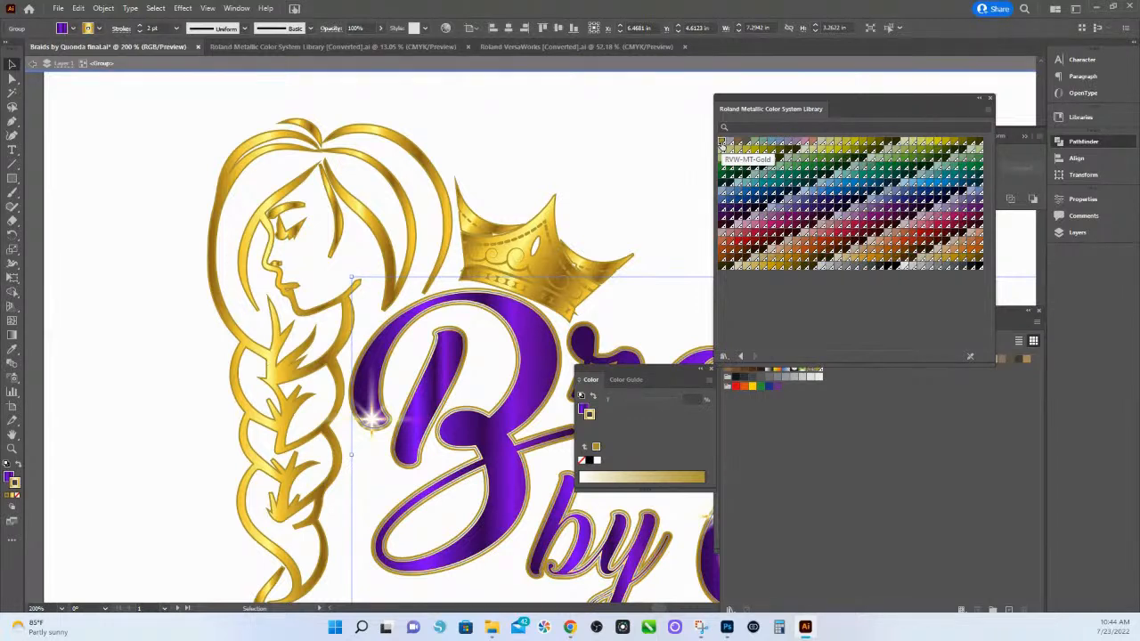
{"action": "left_click", "coordinate": [721, 145]}
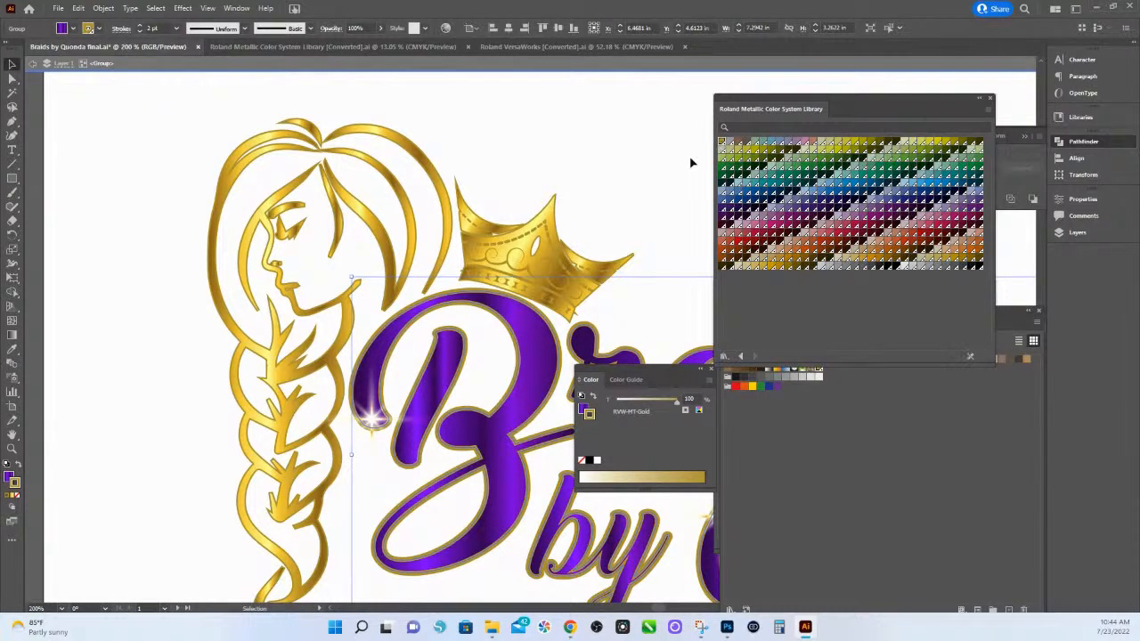
Step: Fill the braided woman and the crown with the RVW-MT-Gold swatch, leaving them without a stroke
{"action": "left_click", "coordinate": [542, 253]}
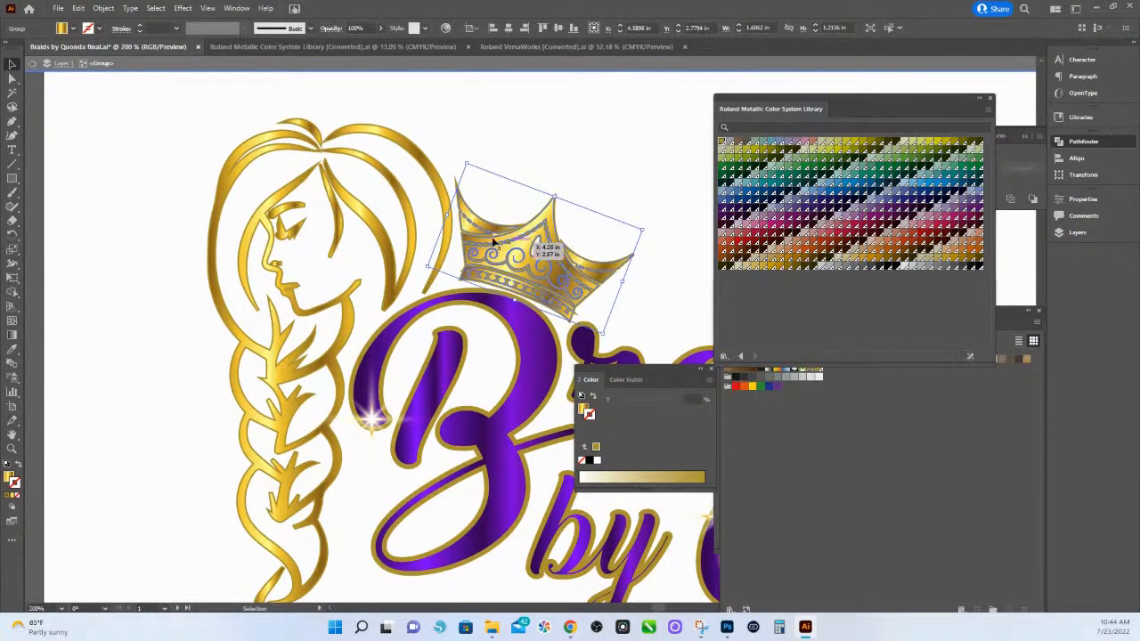
{"action": "left_click", "coordinate": [372, 225]}
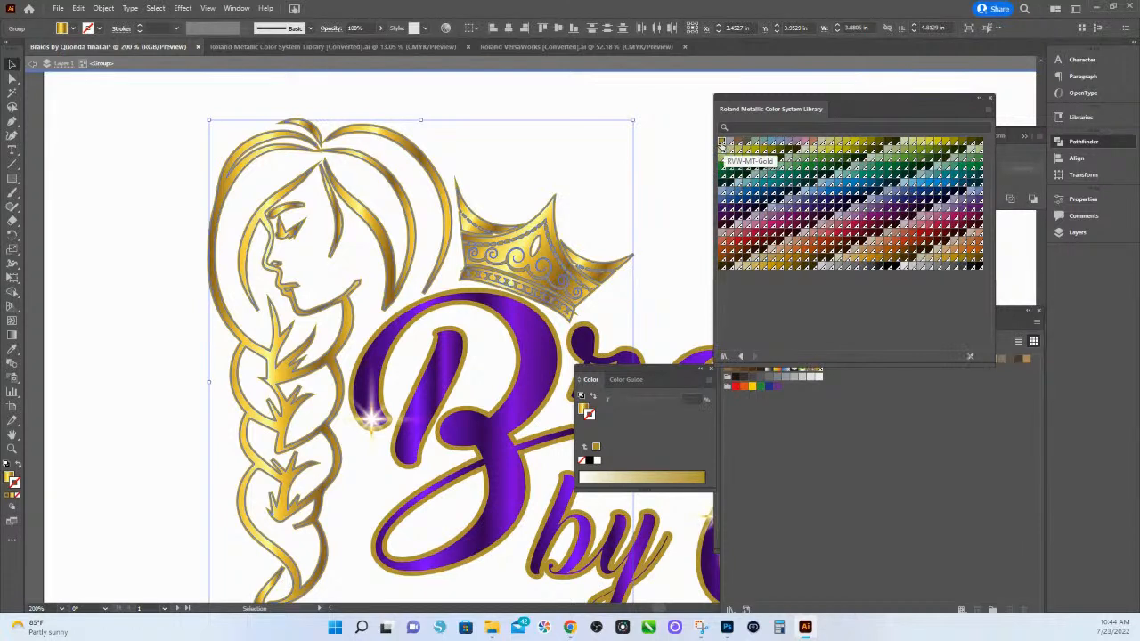
{"action": "left_click", "coordinate": [721, 142]}
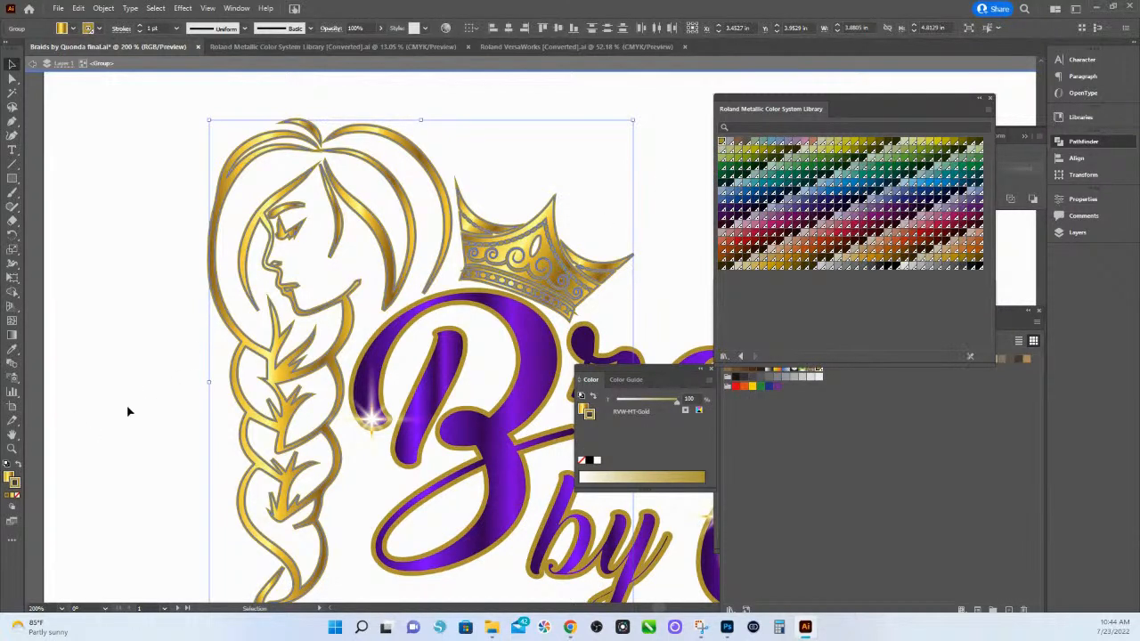
{"action": "left_click", "coordinate": [14, 481]}
{"action": "key", "text": "slash"}
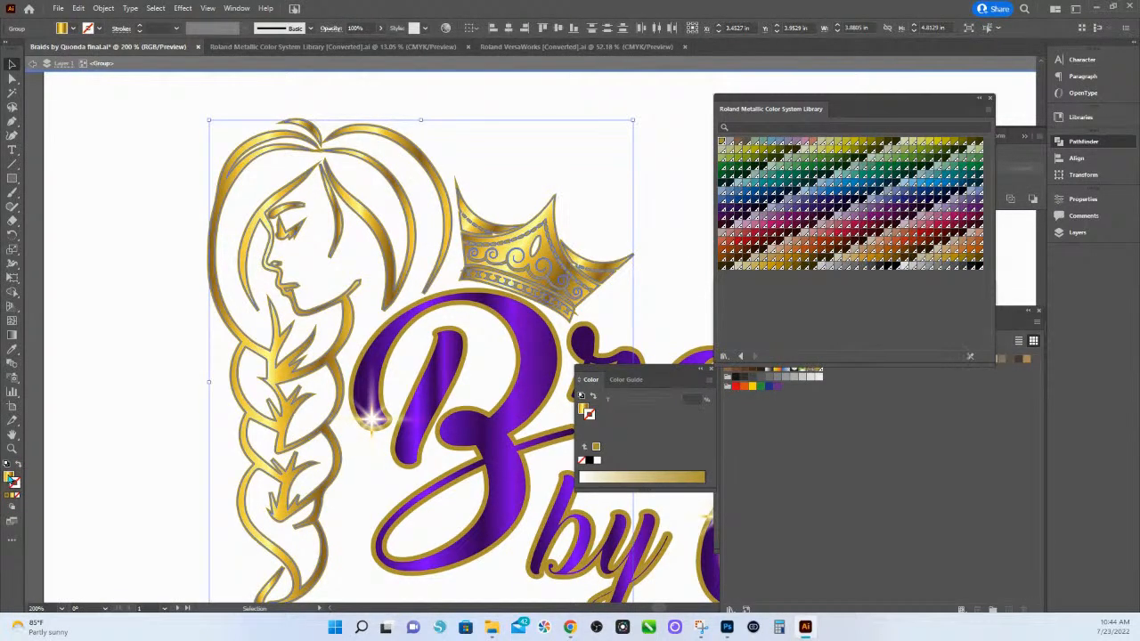
{"action": "left_click", "coordinate": [7, 478]}
{"action": "left_click", "coordinate": [722, 143]}
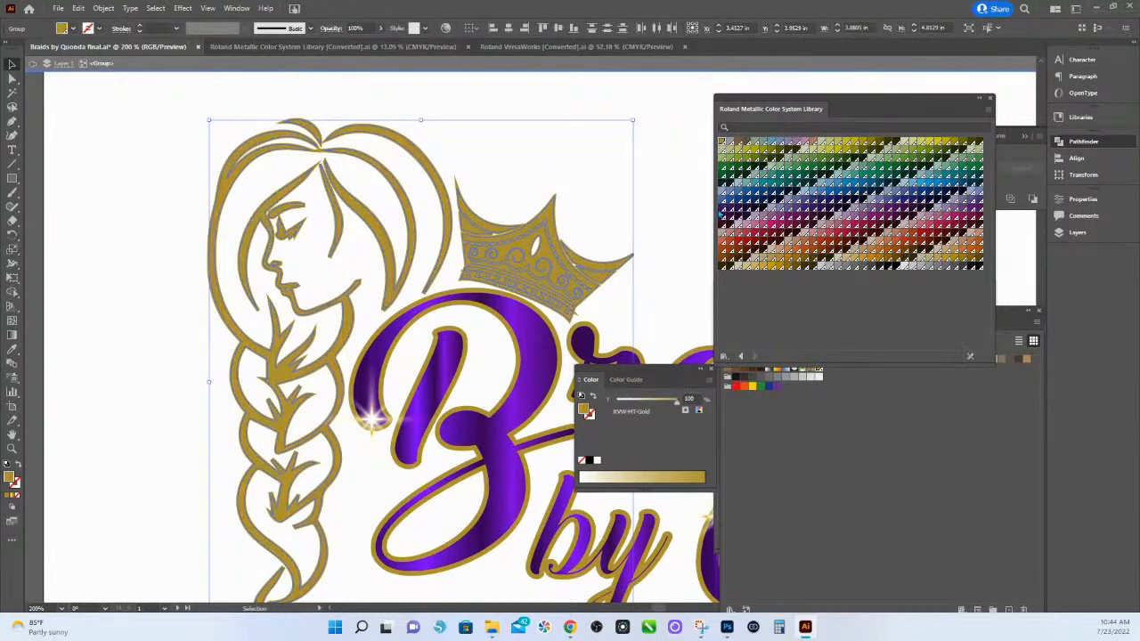
{"action": "left_click", "coordinate": [674, 117]}
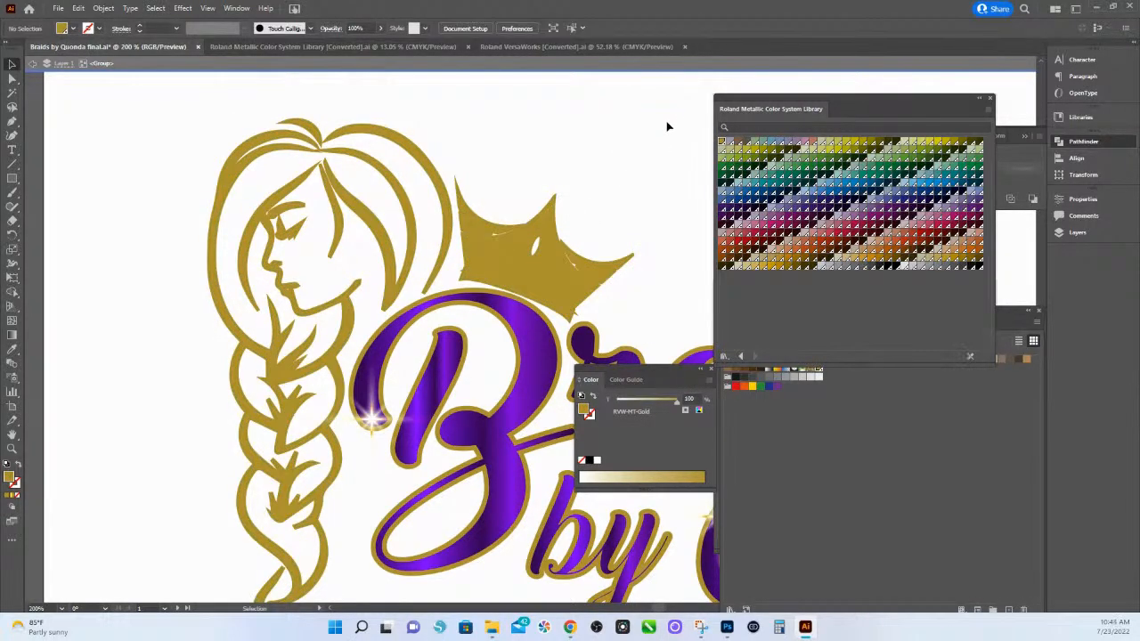
Step: Align the gold stroke of the purple lettering to the outside of its paths
{"action": "left_click", "coordinate": [529, 346]}
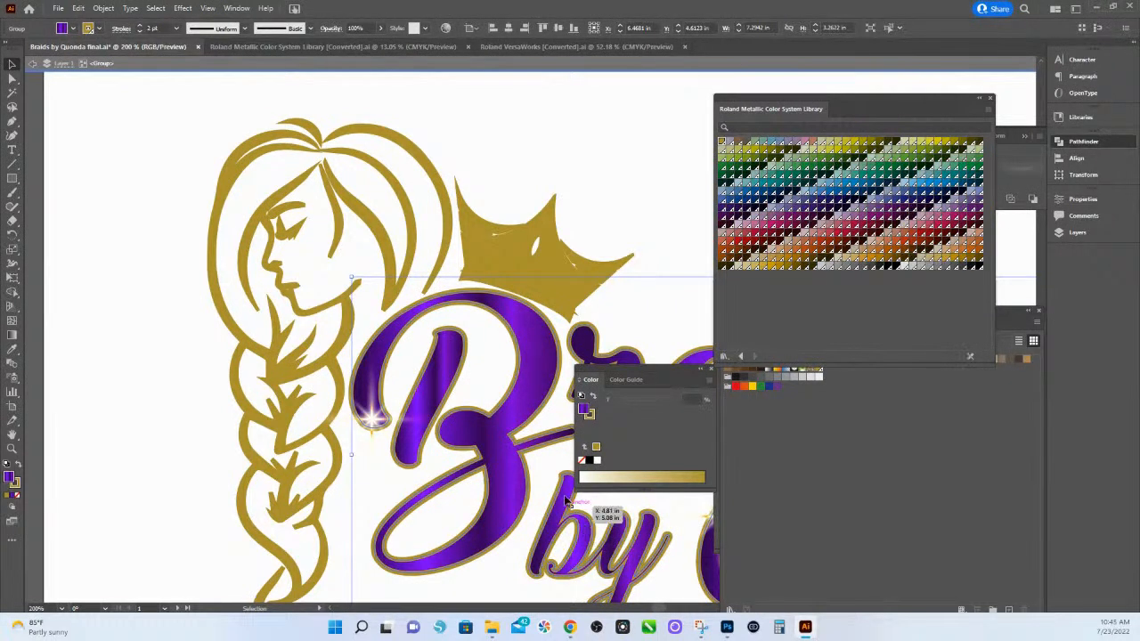
{"action": "left_click", "coordinate": [122, 29]}
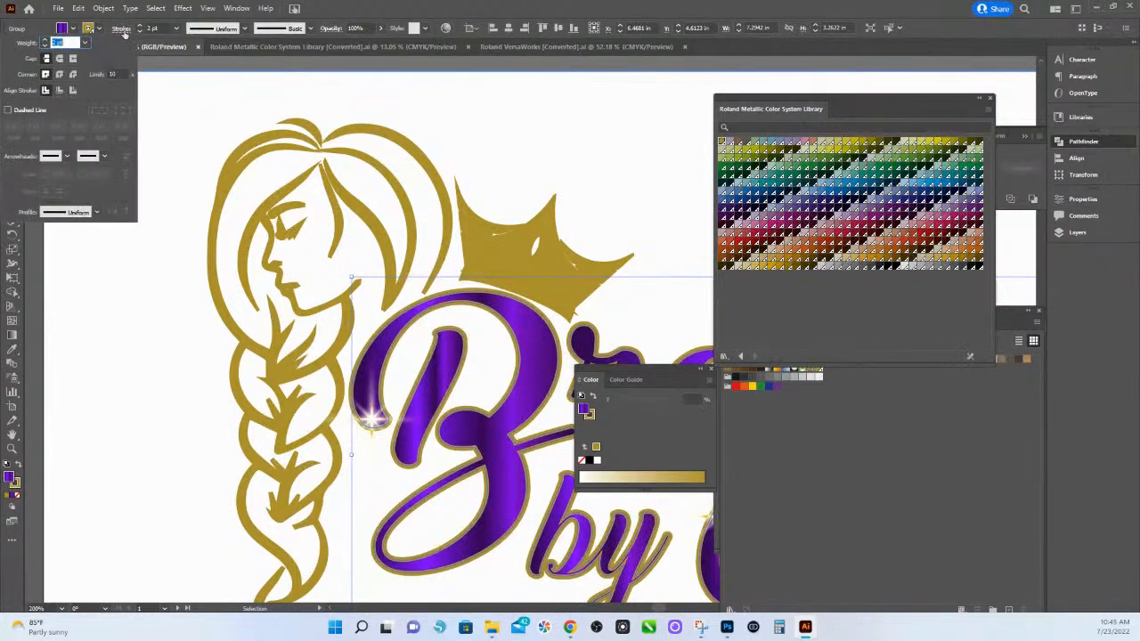
{"action": "left_click", "coordinate": [72, 91]}
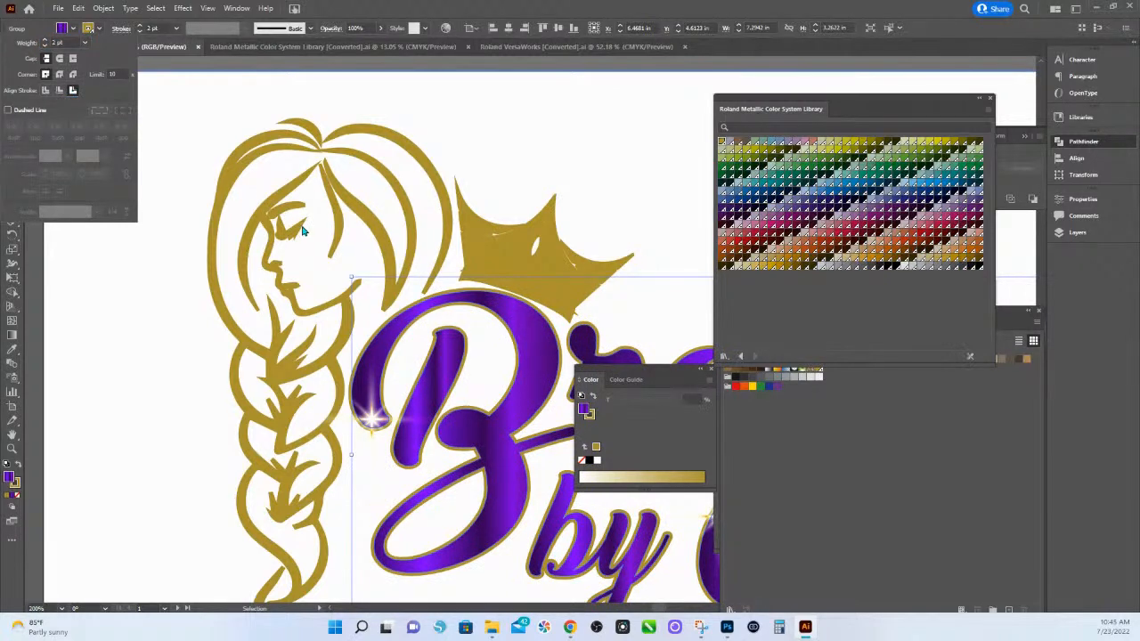
{"action": "left_click", "coordinate": [581, 151]}
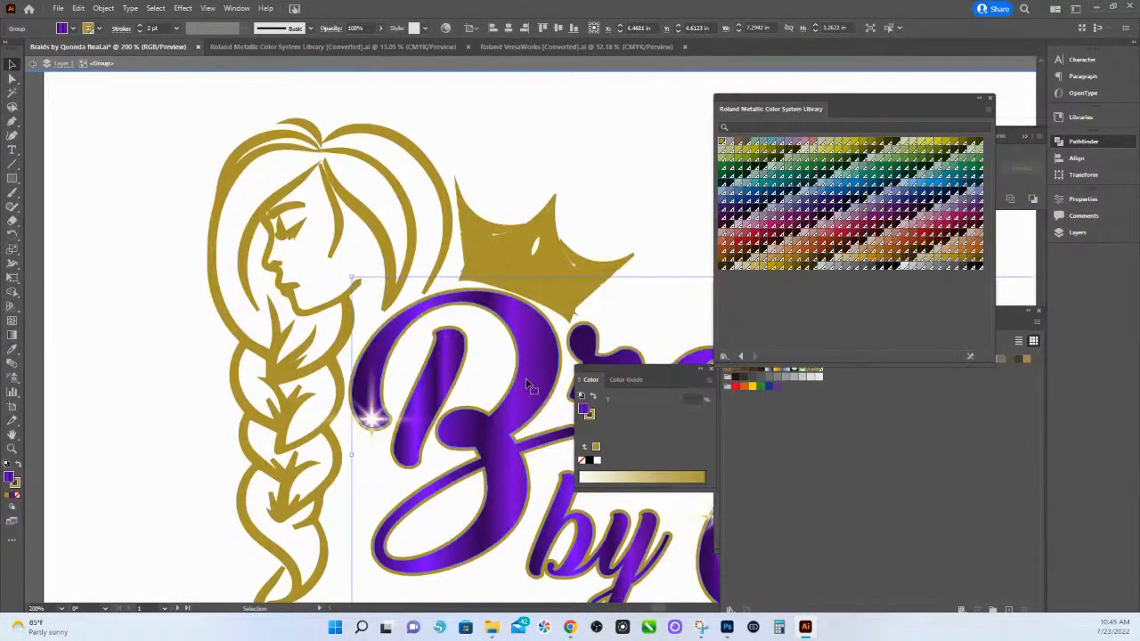
{"action": "left_click", "coordinate": [601, 168]}
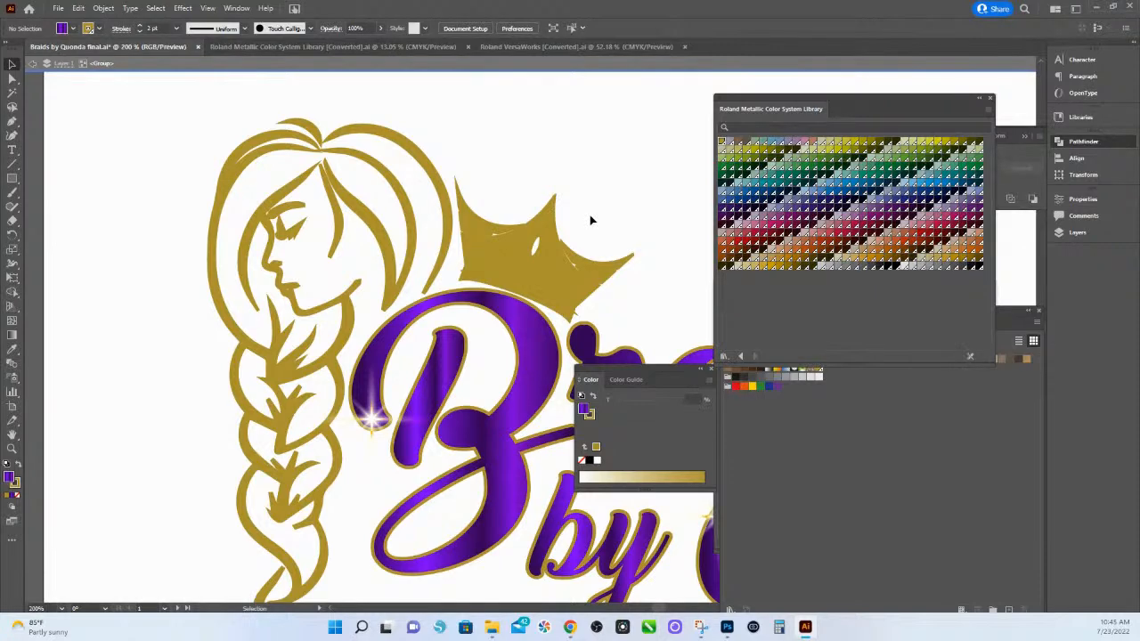
Step: Paste the united orange copy in place over the logo and uncover the Roland swatches
{"action": "key", "text": "ctrl+z"}
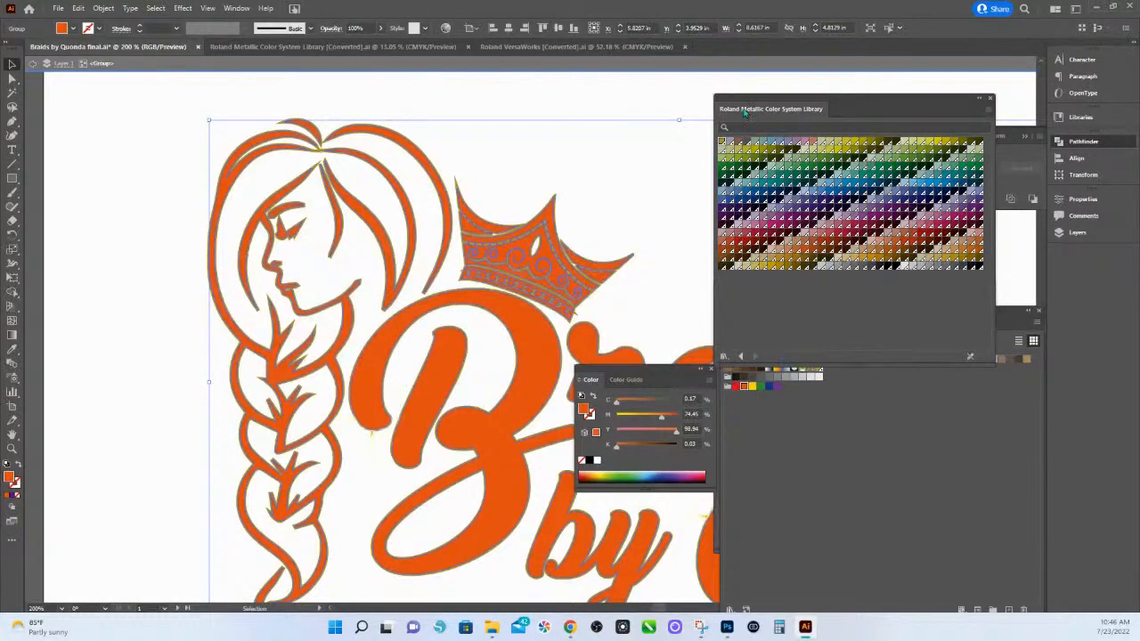
{"action": "left_click_drag", "start_coordinate": [838, 95], "coordinate": [911, 55]}
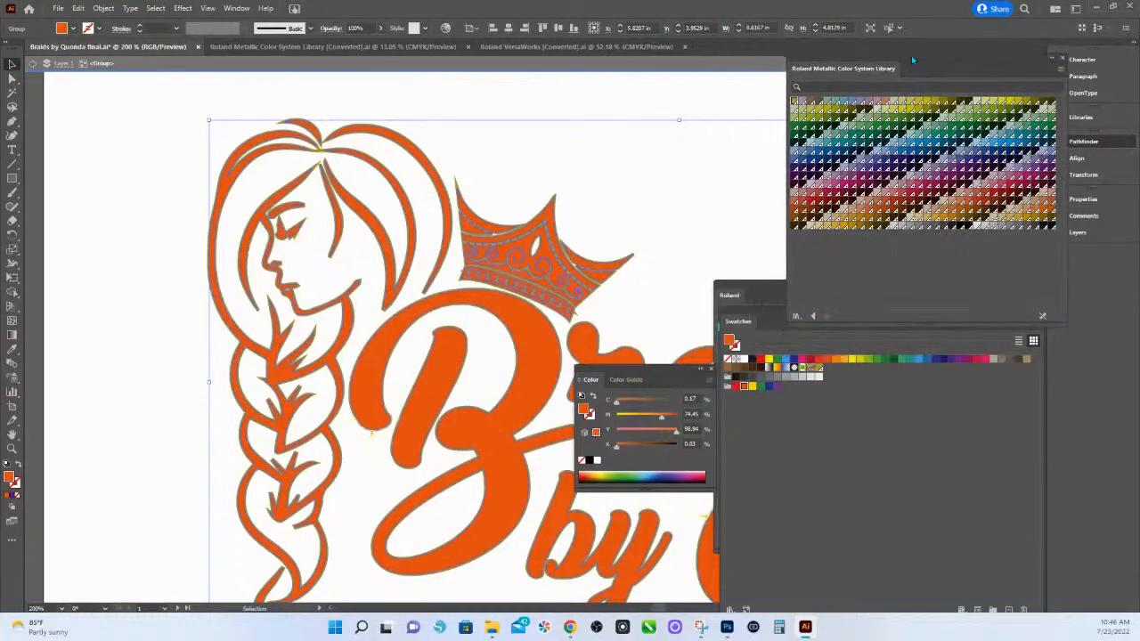
{"action": "left_click", "coordinate": [727, 360]}
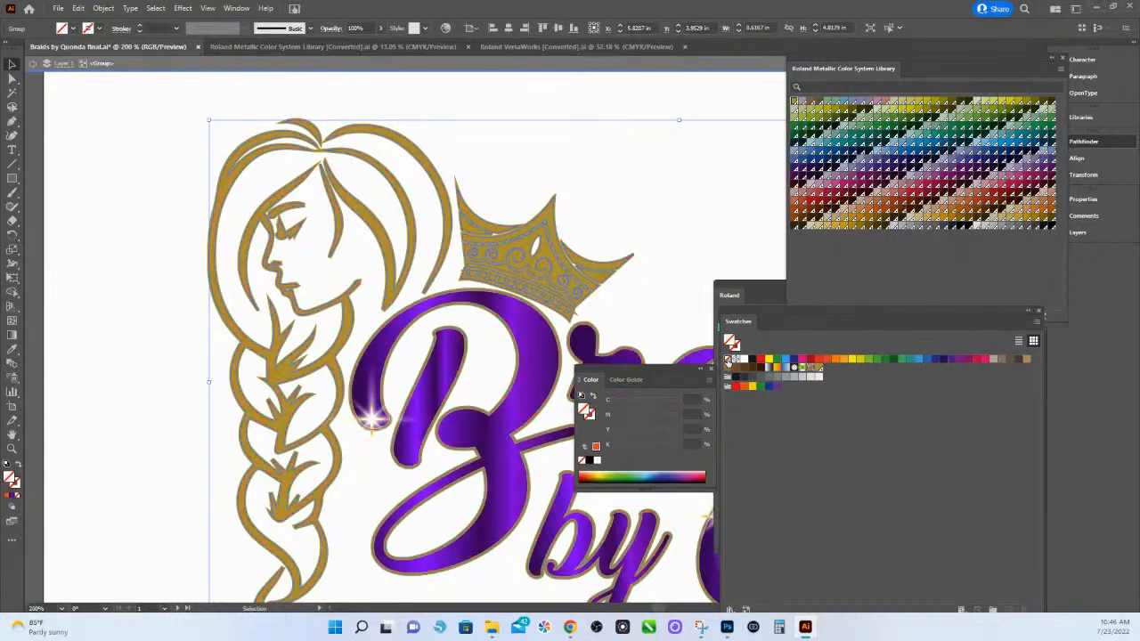
{"action": "left_click", "coordinate": [16, 488]}
{"action": "left_click", "coordinate": [759, 286]}
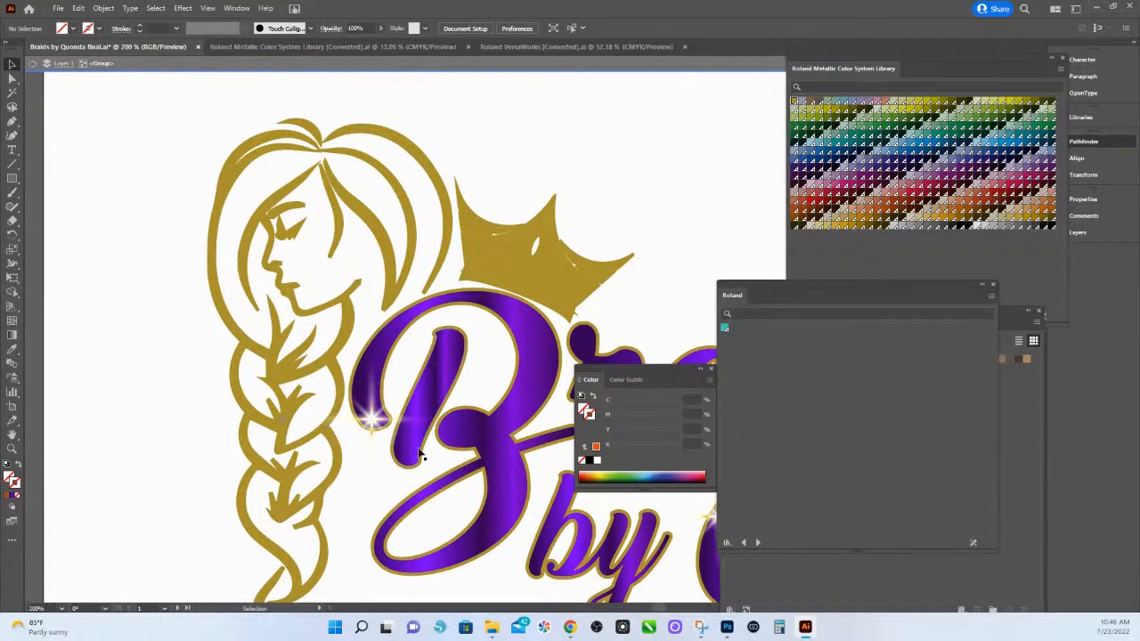
{"action": "left_click", "coordinate": [725, 329]}
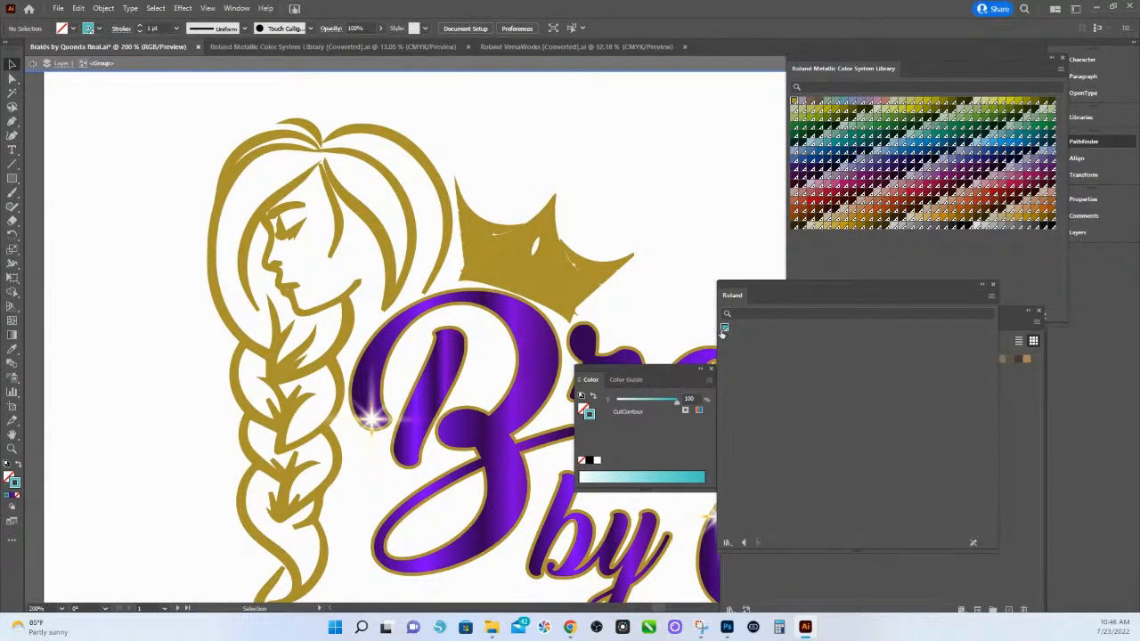
{"action": "left_click", "coordinate": [534, 332]}
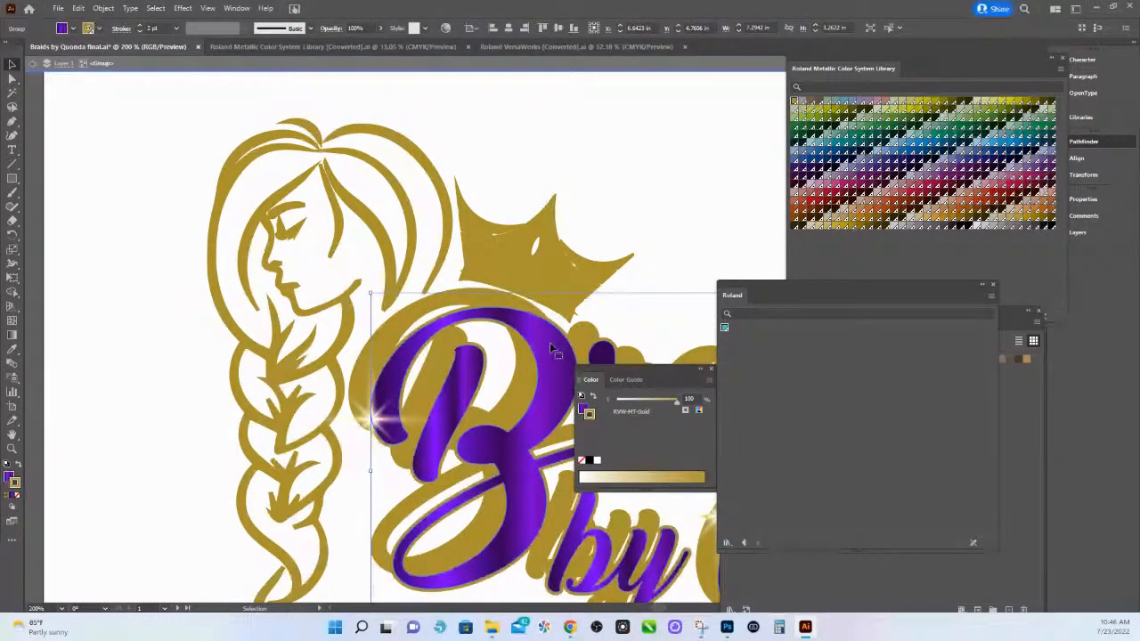
{"action": "key", "text": "ctrl+z"}
{"action": "key", "text": "ctrl+z"}
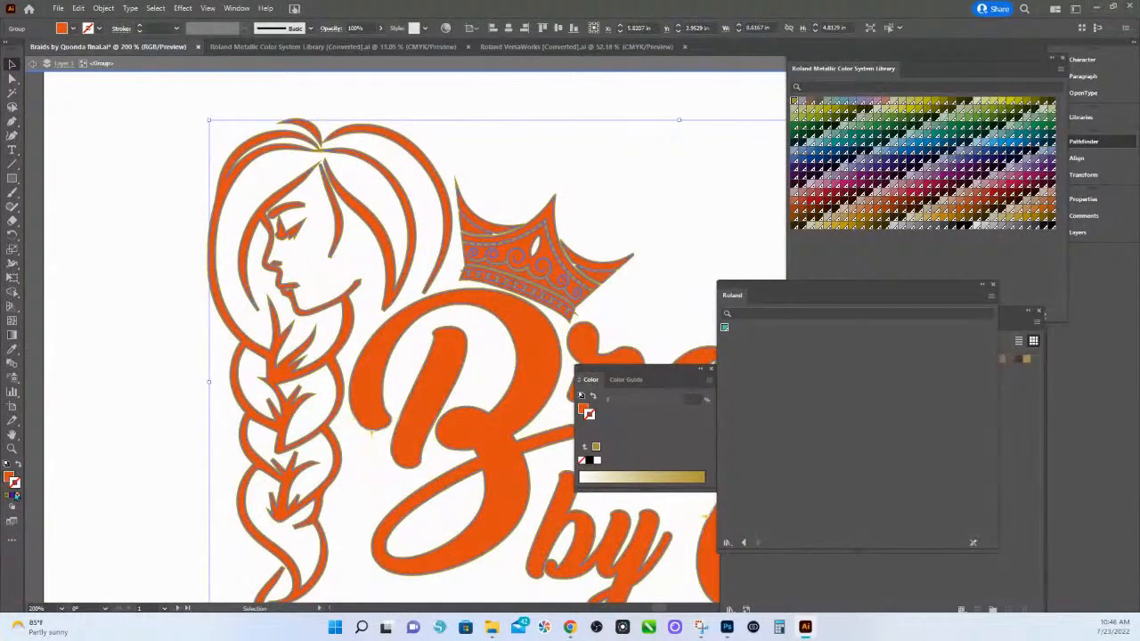
Step: Give the orange copy a CutContour stroke and remove its fill
{"action": "left_click", "coordinate": [725, 328]}
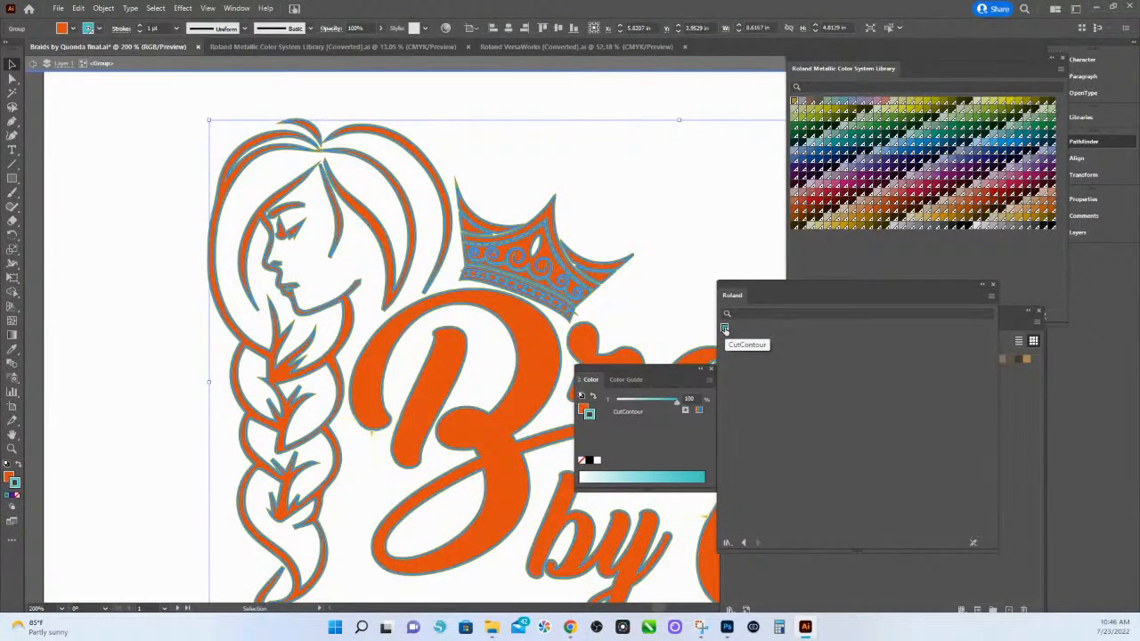
{"action": "left_click", "coordinate": [9, 478]}
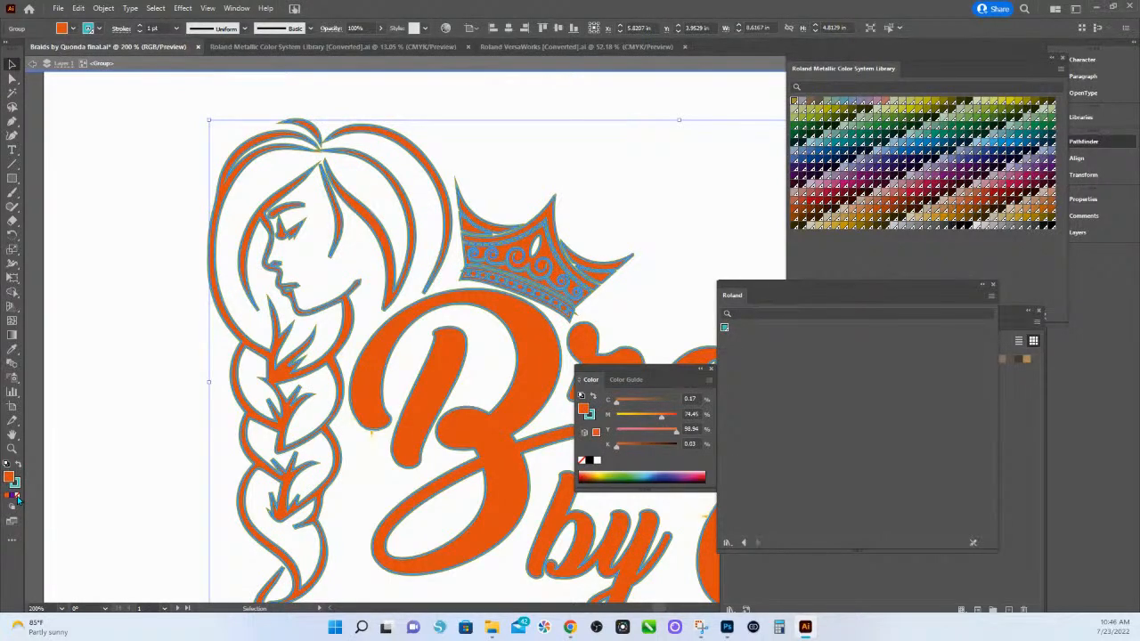
{"action": "left_click", "coordinate": [18, 499]}
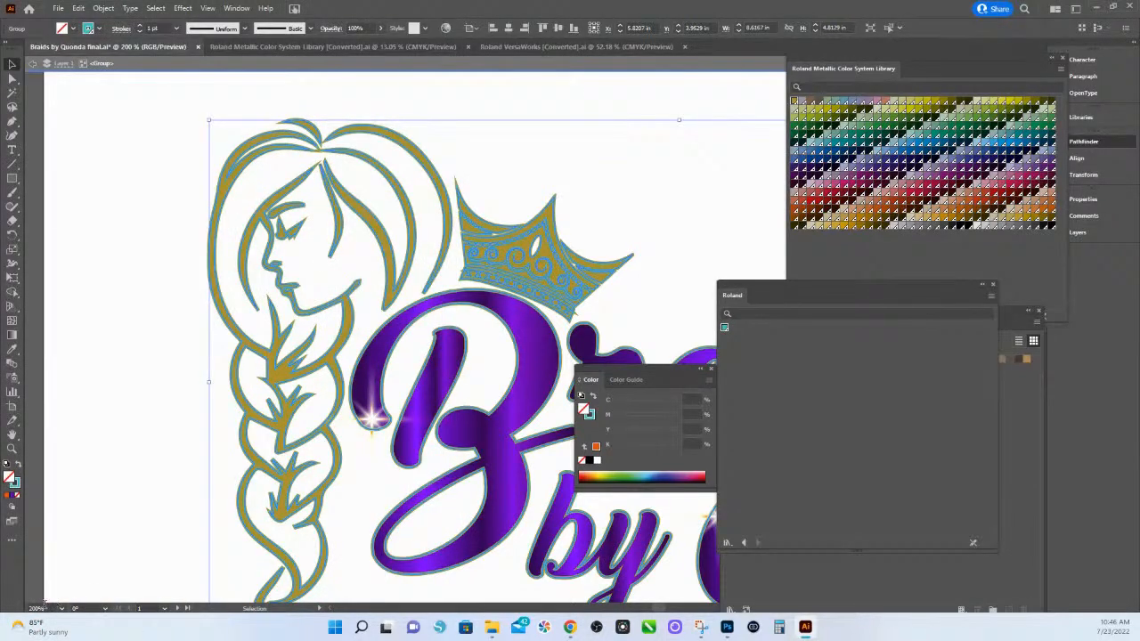
Step: Leave the group's isolation mode and copy the whole logo with its cut line from the white artboard
{"action": "left_click", "coordinate": [39, 609]}
{"action": "type", "text": "20"}
{"action": "key", "text": "Return"}
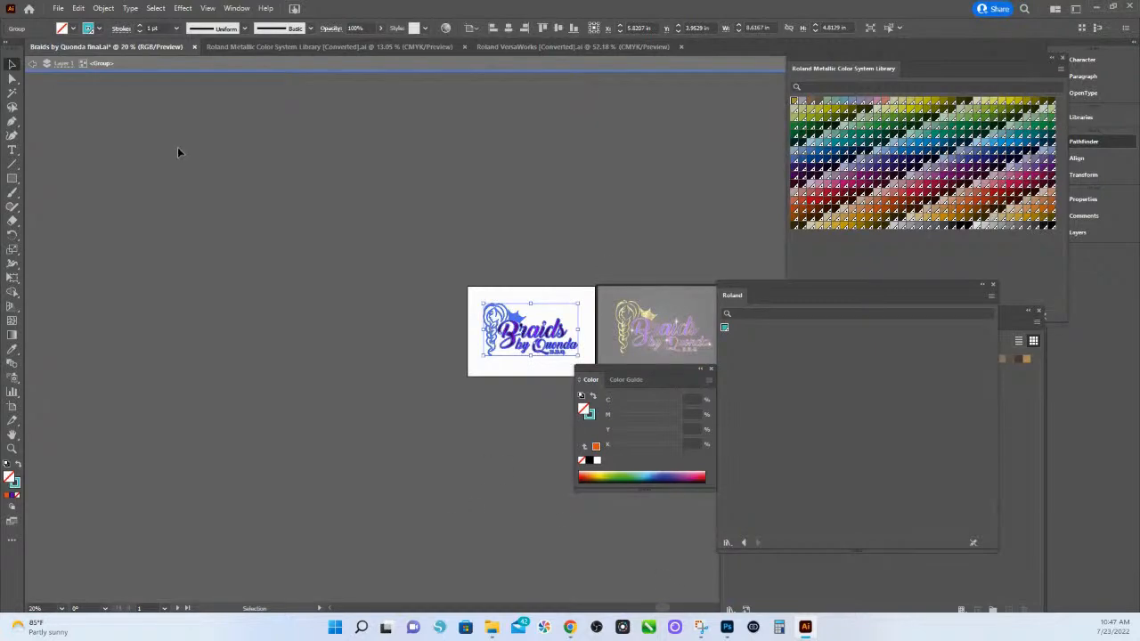
{"action": "left_click", "coordinate": [32, 63]}
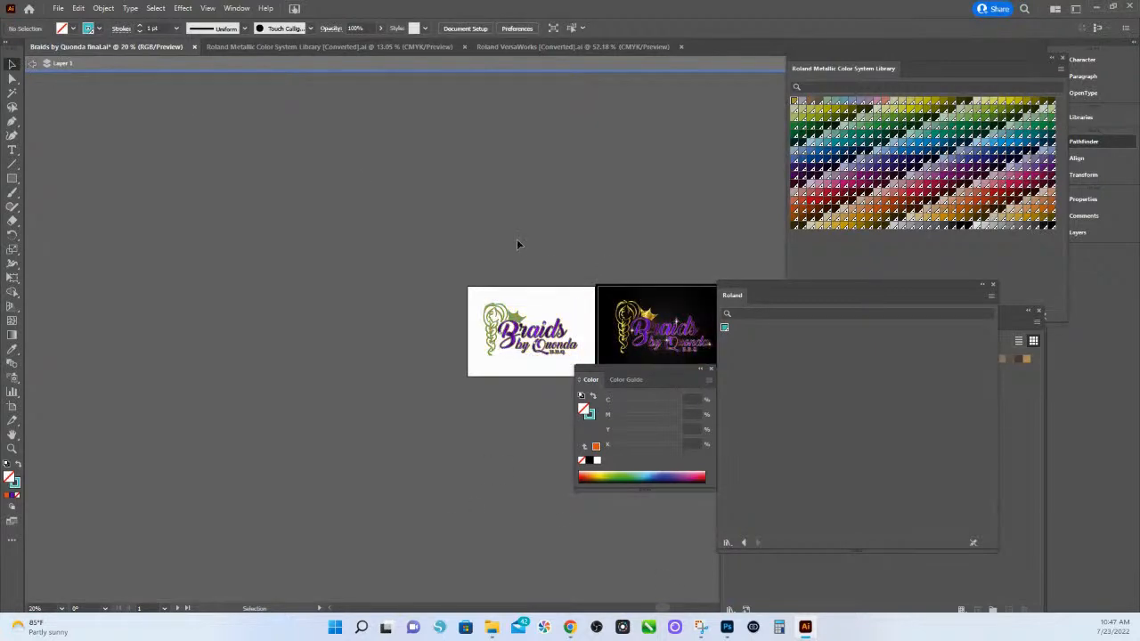
{"action": "left_click", "coordinate": [561, 352]}
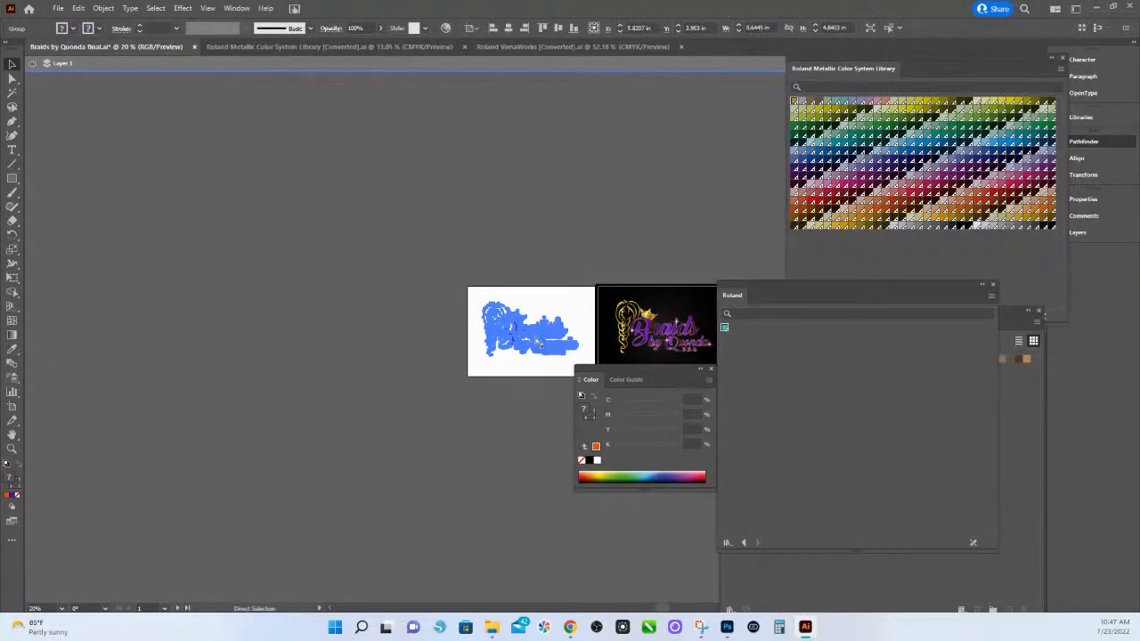
Step: Create a new document in inches, 10 in wide and 10 in high, in RGB colour mode
{"action": "left_click", "coordinate": [28, 10]}
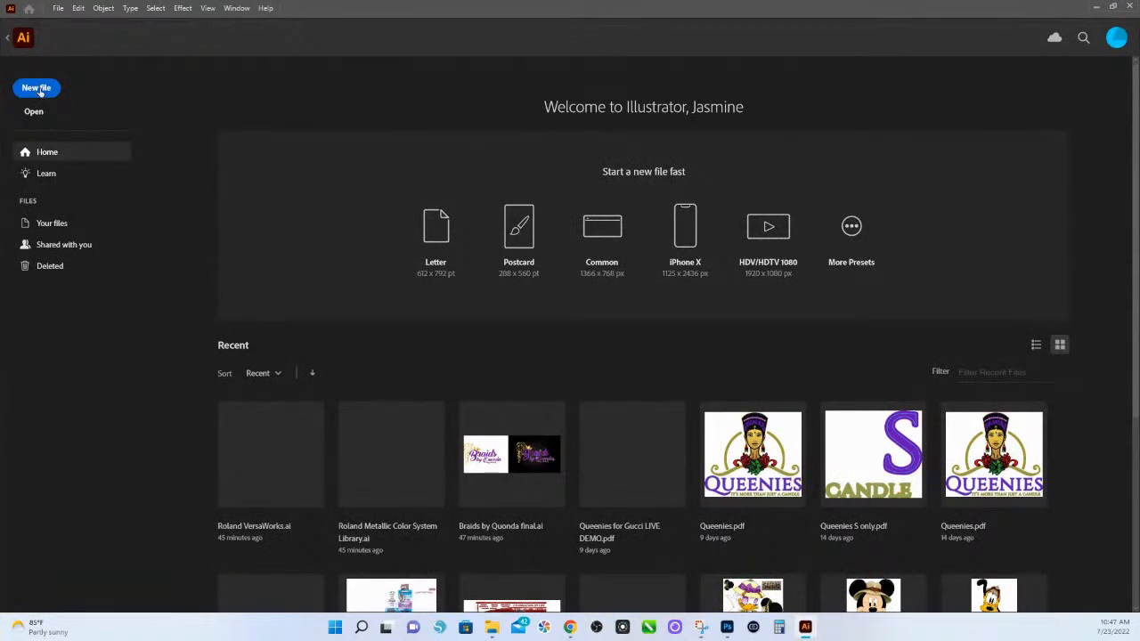
{"action": "left_click", "coordinate": [36, 88]}
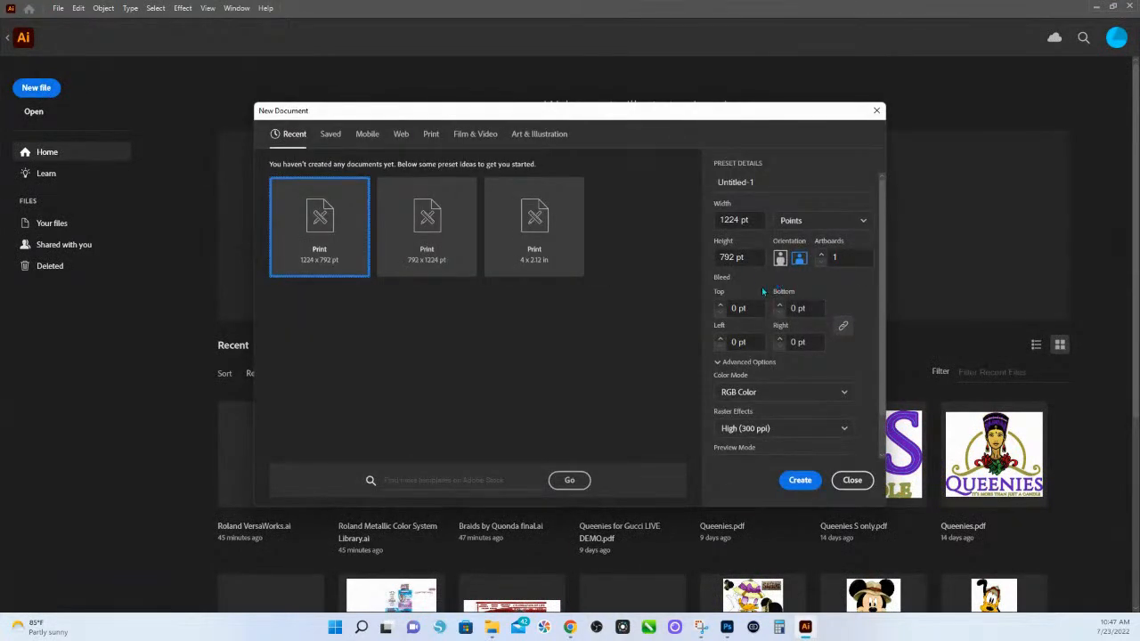
{"action": "left_click", "coordinate": [815, 224]}
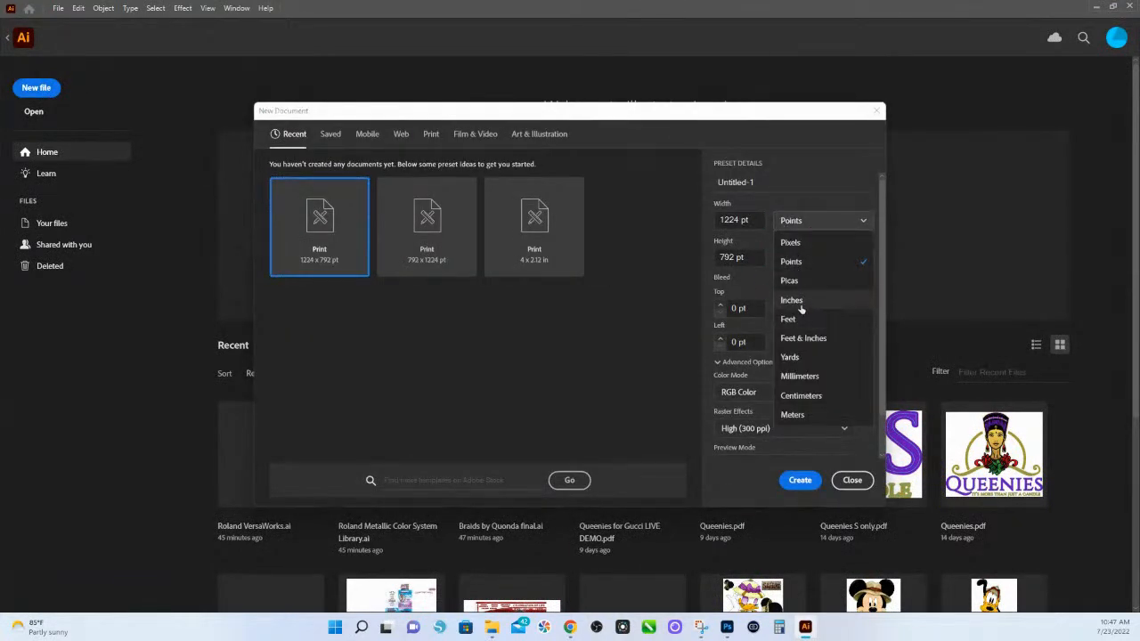
{"action": "left_click", "coordinate": [800, 303]}
{"action": "left_click_drag", "start_coordinate": [741, 220], "coordinate": [691, 224]}
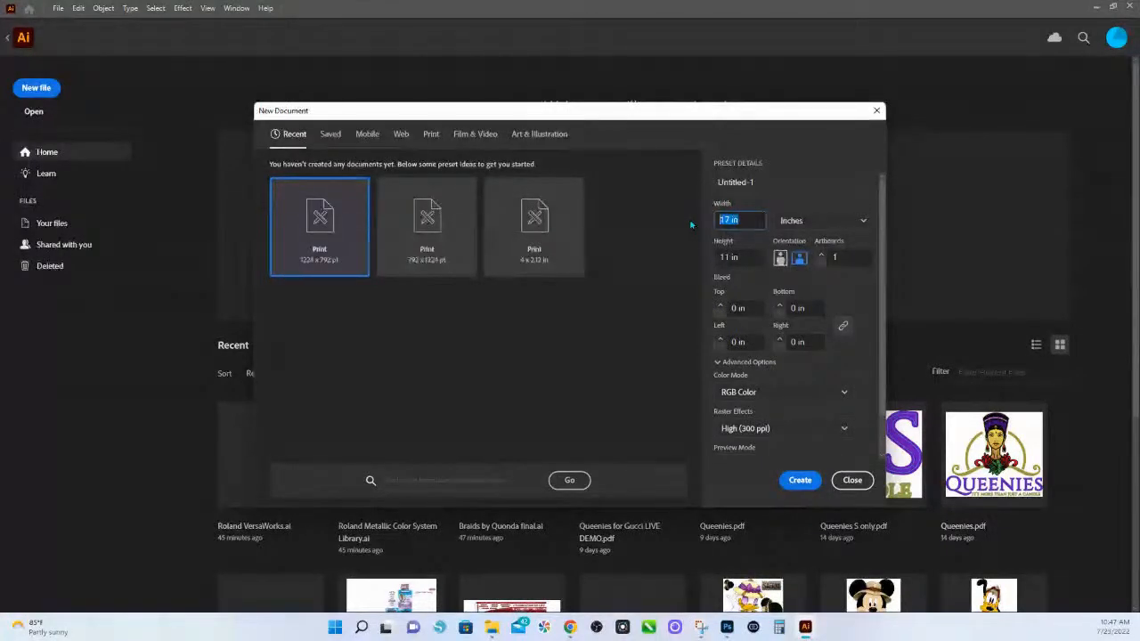
{"action": "type", "text": "10"}
{"action": "key", "text": "Tab"}
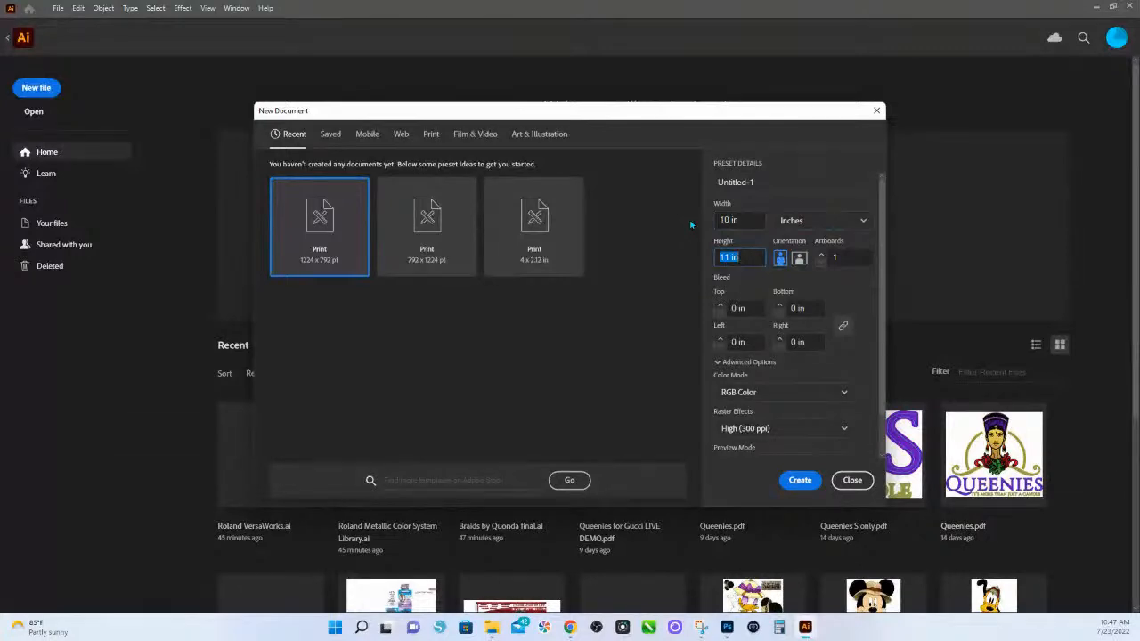
{"action": "type", "text": "1"}
{"action": "left_click", "coordinate": [799, 482]}
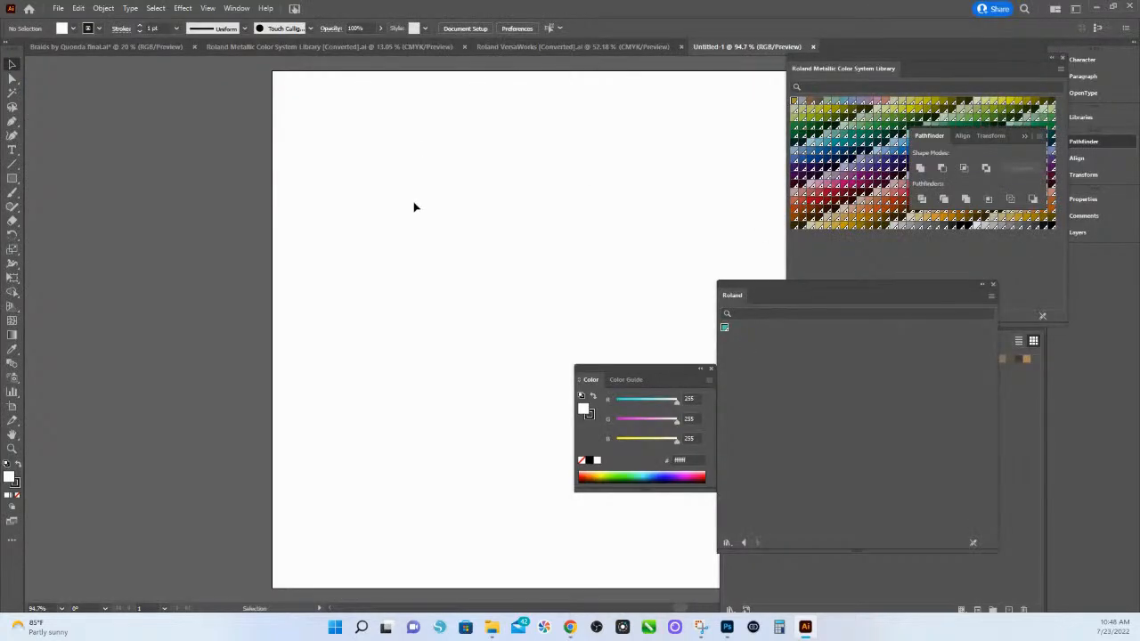
Step: Paste the copied logo into the new document
{"action": "right_click", "coordinate": [417, 204]}
{"action": "left_click", "coordinate": [470, 170]}
{"action": "key", "text": "ctrl+v"}
{"action": "left_click_drag", "start_coordinate": [530, 545], "coordinate": [335, 529]}
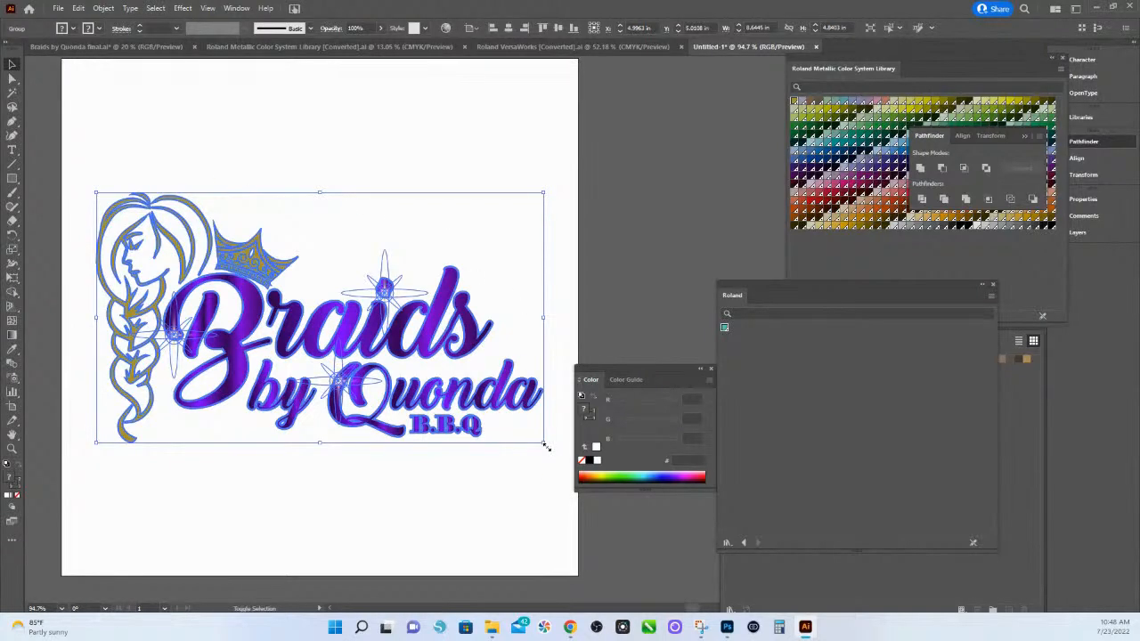
Step: Scale the pasted logo up proportionally to about 9.18 in wide and 5.14 in high, keeping it within the artboard
{"action": "mouse_move", "coordinate": [545, 443]}
{"action": "left_mouse_down"}
{"action": "mouse_move", "coordinate": [565, 419]}
{"action": "mouse_move", "coordinate": [552, 447]}
{"action": "mouse_move", "coordinate": [563, 452]}
{"action": "left_mouse_up"}
{"action": "left_click_drag", "start_coordinate": [628, 372], "coordinate": [744, 361]}
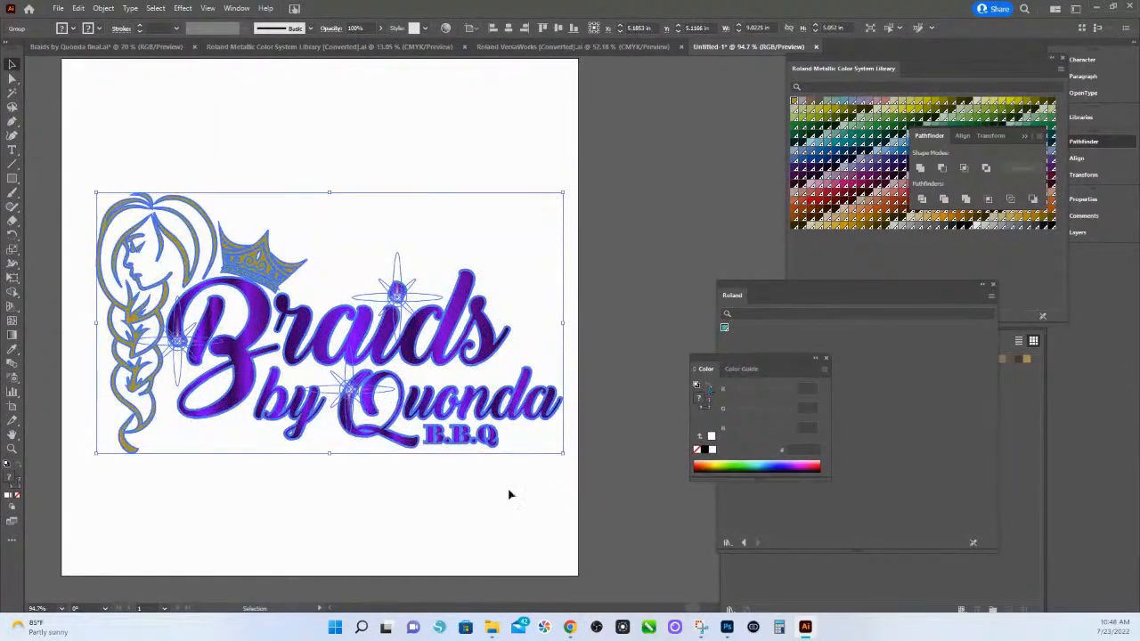
{"action": "scroll", "coordinate": [547, 475], "scroll_direction": "left", "scroll_amount": 3}
{"action": "scroll", "coordinate": [590, 524], "scroll_direction": "right", "scroll_amount": 2}
{"action": "scroll", "coordinate": [508, 454], "scroll_direction": "down", "scroll_amount": 2}
{"action": "left_click_drag", "start_coordinate": [556, 353], "coordinate": [541, 357]}
{"action": "left_click_drag", "start_coordinate": [596, 388], "coordinate": [607, 396]}
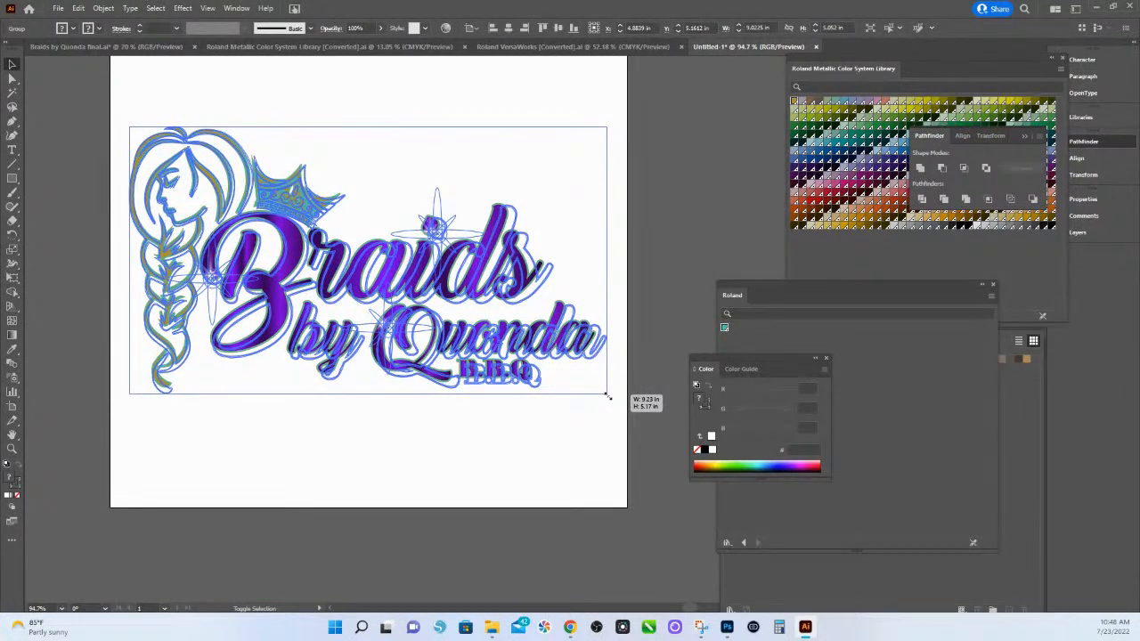
{"action": "left_click_drag", "start_coordinate": [608, 396], "coordinate": [606, 394]}
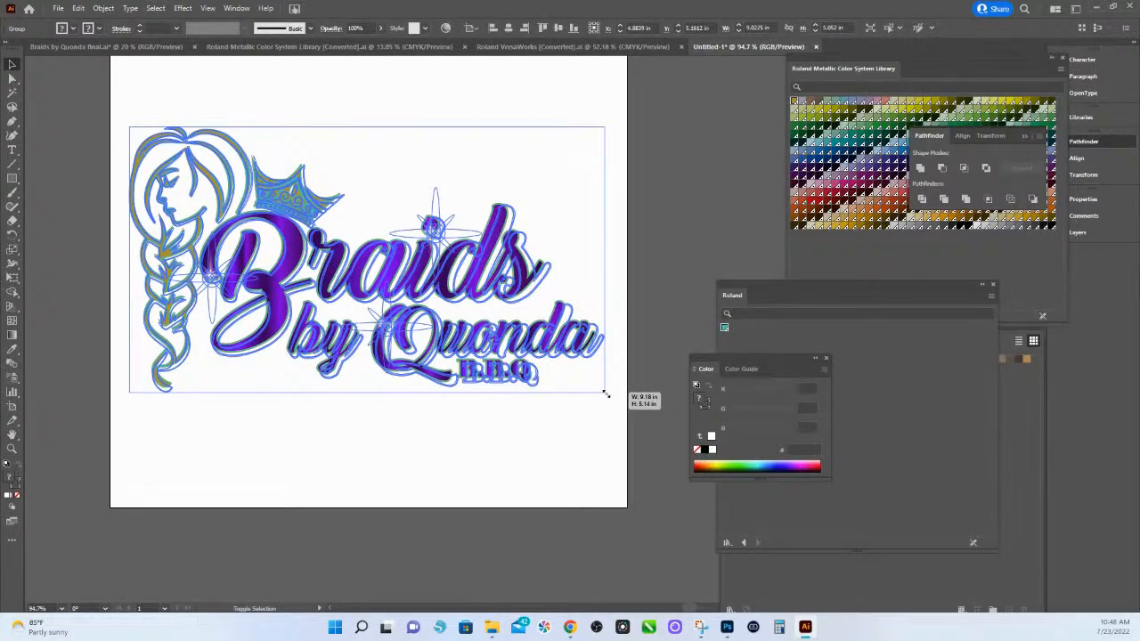
{"action": "left_click_drag", "start_coordinate": [606, 394], "coordinate": [605, 394]}
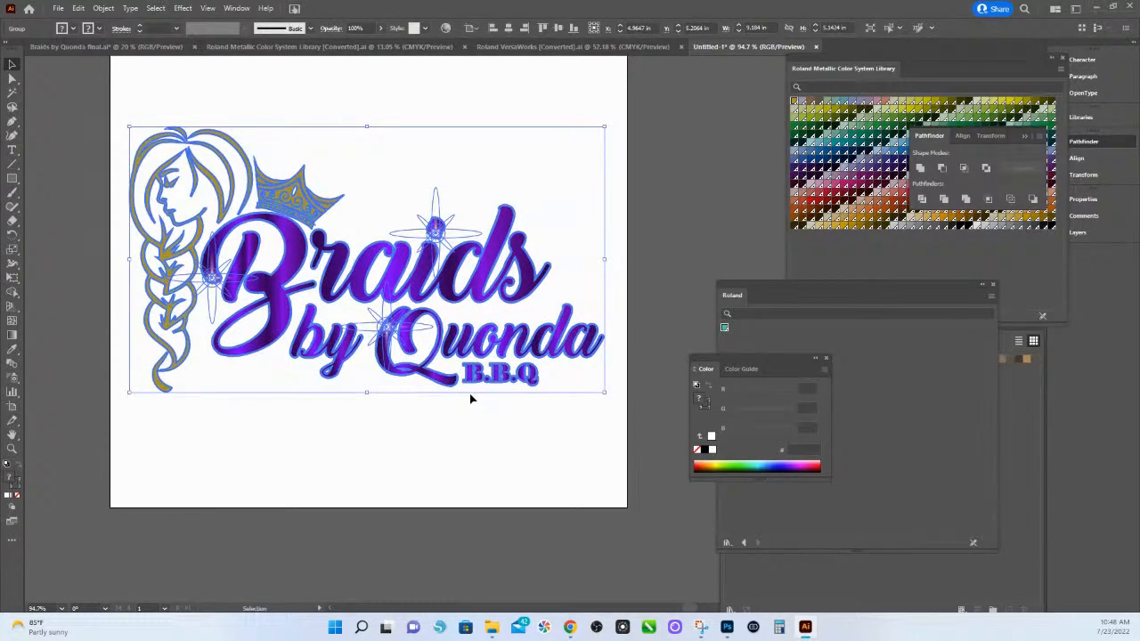
{"action": "key", "text": "Return"}
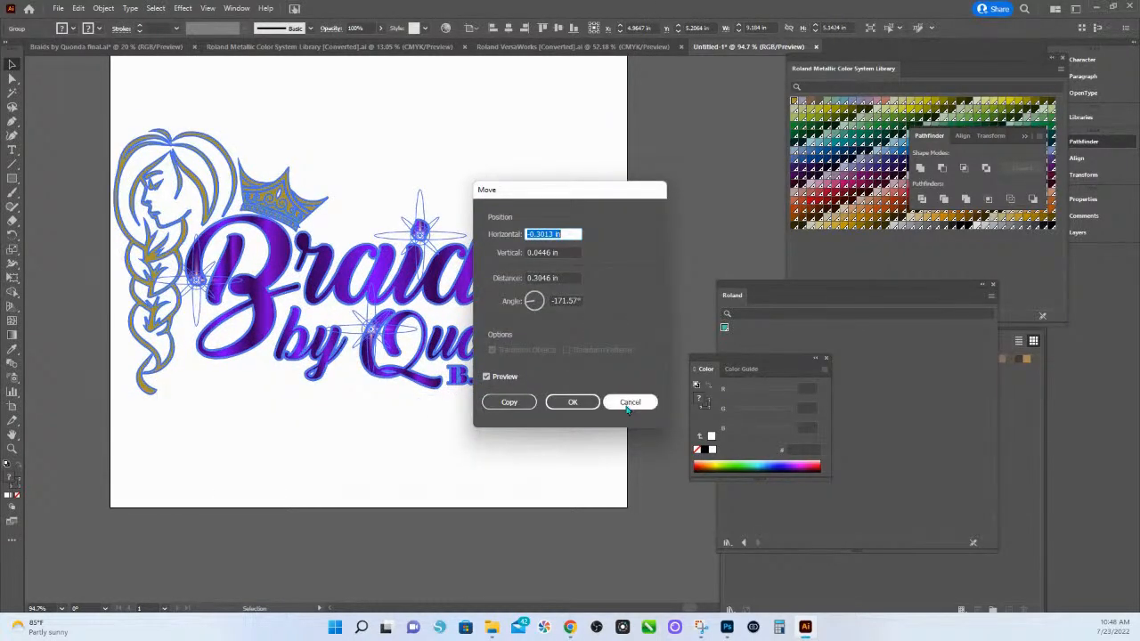
{"action": "left_click", "coordinate": [626, 403]}
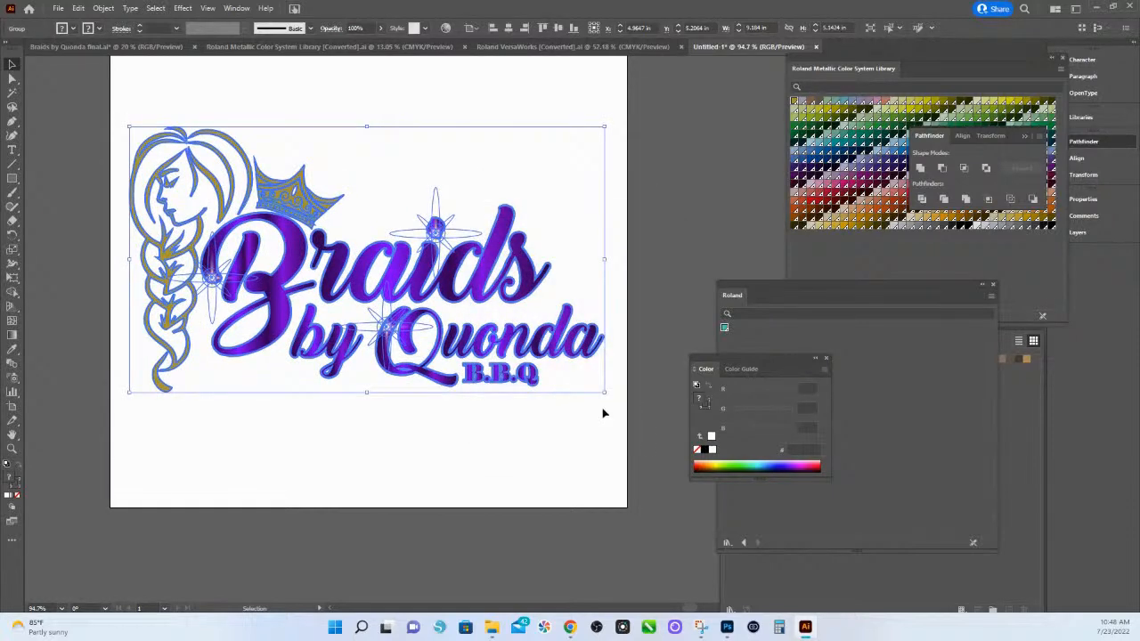
{"action": "left_click_drag", "start_coordinate": [604, 393], "coordinate": [603, 394]}
Step: Move the logo up to just below the artboard's upper edge and deselect it
{"action": "scroll", "coordinate": [356, 312], "scroll_direction": "up", "scroll_amount": 2}
{"action": "left_click_drag", "start_coordinate": [298, 350], "coordinate": [296, 219]}
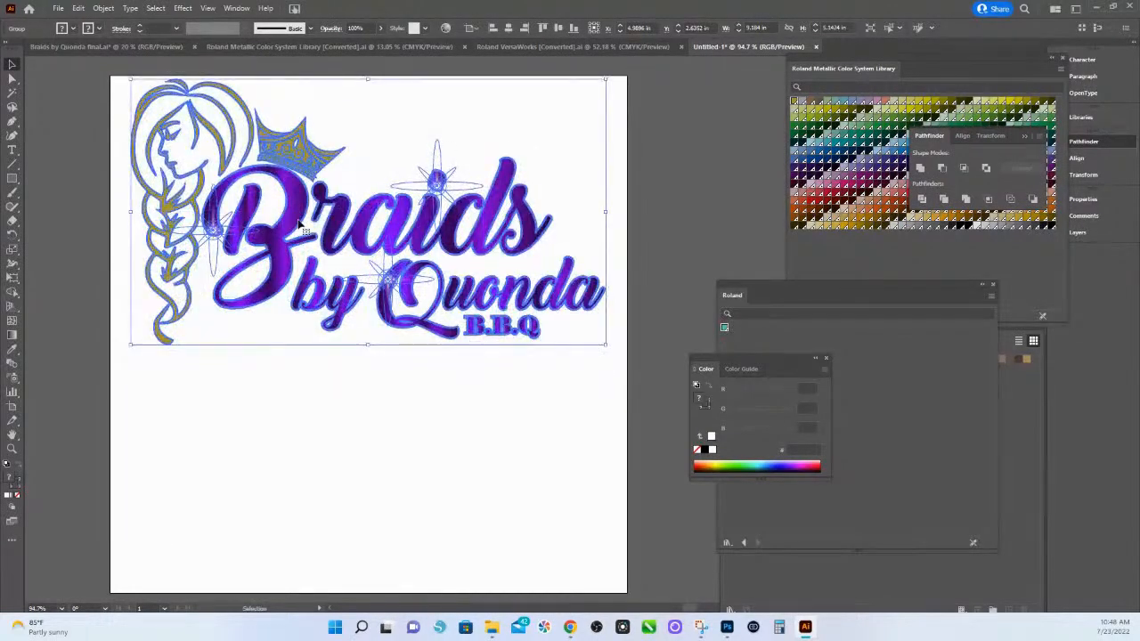
{"action": "key", "text": "Return"}
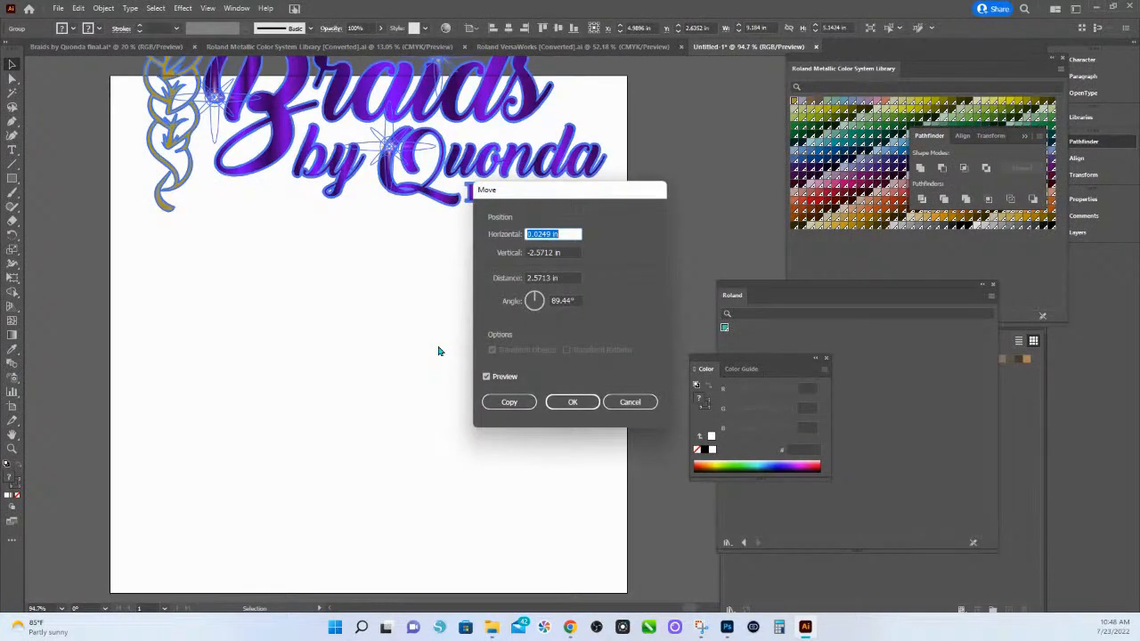
{"action": "left_click", "coordinate": [570, 402]}
{"action": "left_click_drag", "start_coordinate": [431, 105], "coordinate": [432, 233]}
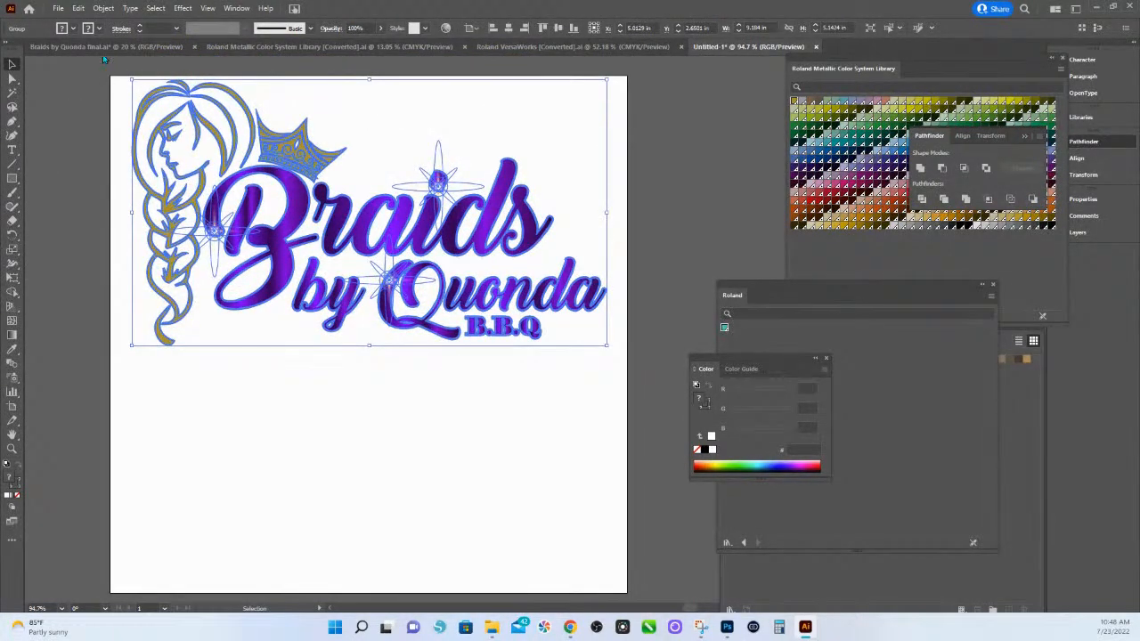
{"action": "left_click", "coordinate": [58, 8]}
{"action": "left_click", "coordinate": [497, 441]}
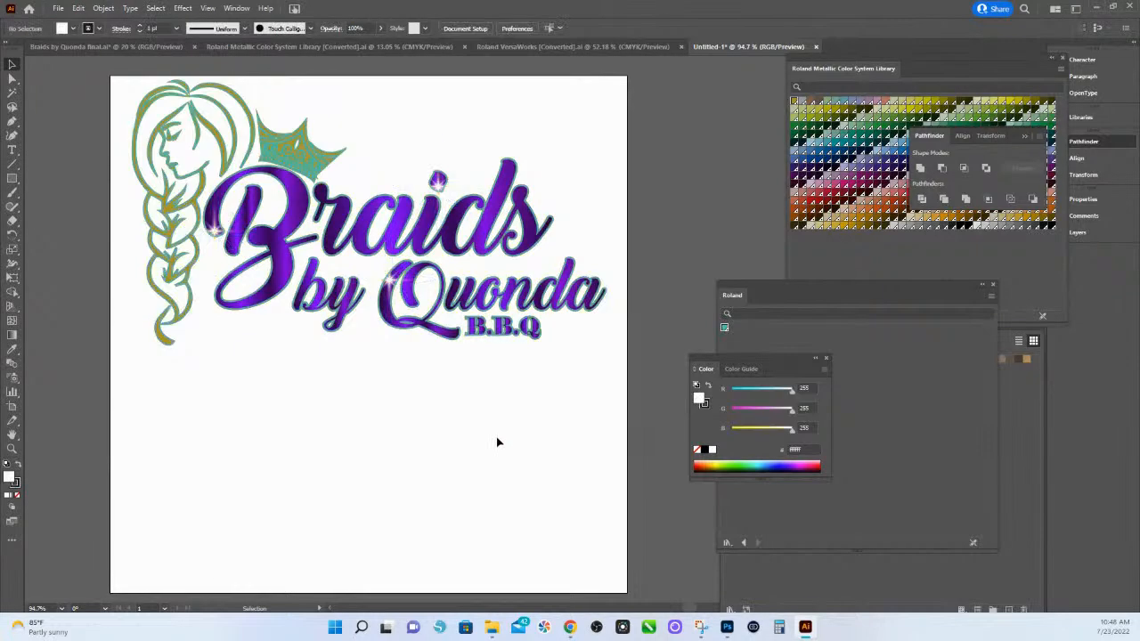
Step: Resize the artboard to fit closely around the logo, about 9.34 in wide and 5.28 in high
{"action": "left_click", "coordinate": [58, 8]}
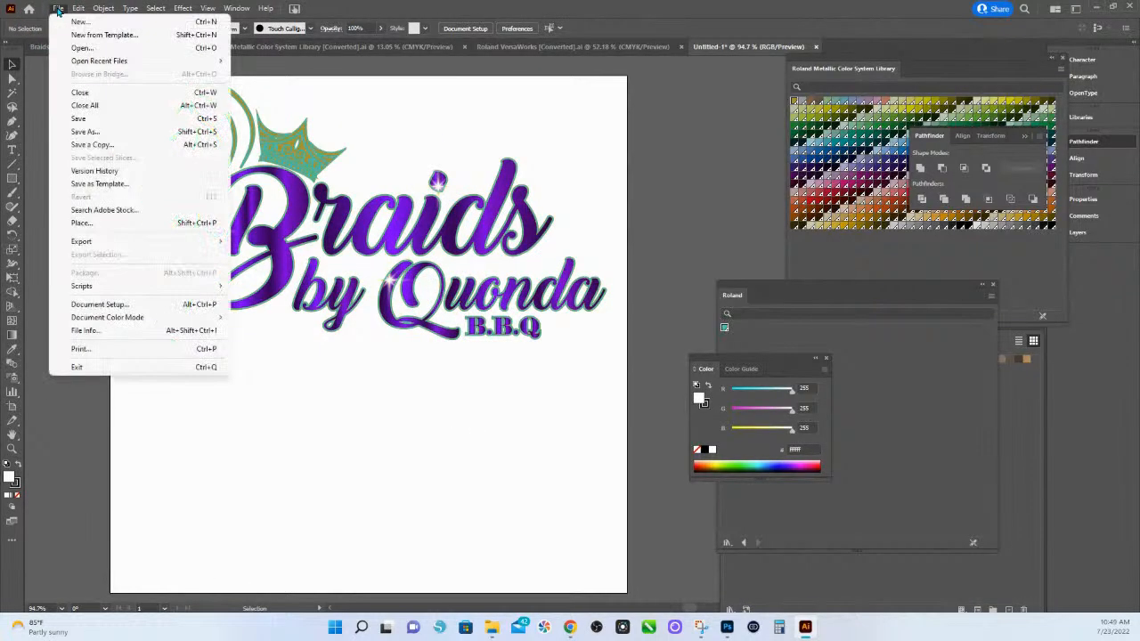
{"action": "left_click", "coordinate": [142, 305]}
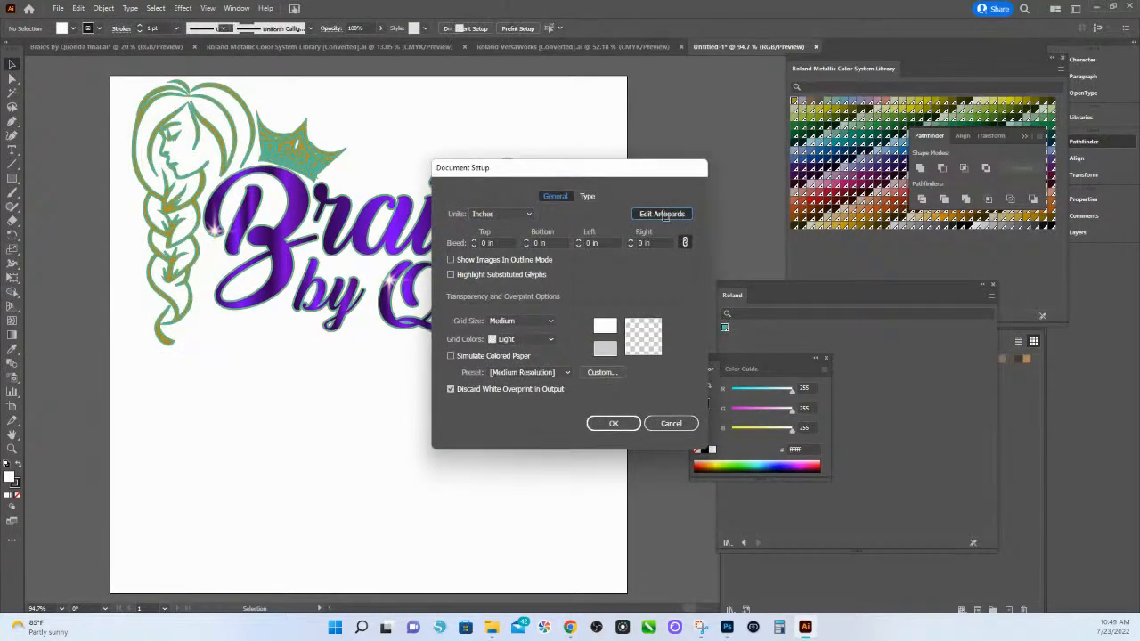
{"action": "left_click", "coordinate": [661, 214]}
{"action": "left_click_drag", "start_coordinate": [368, 592], "coordinate": [379, 349]}
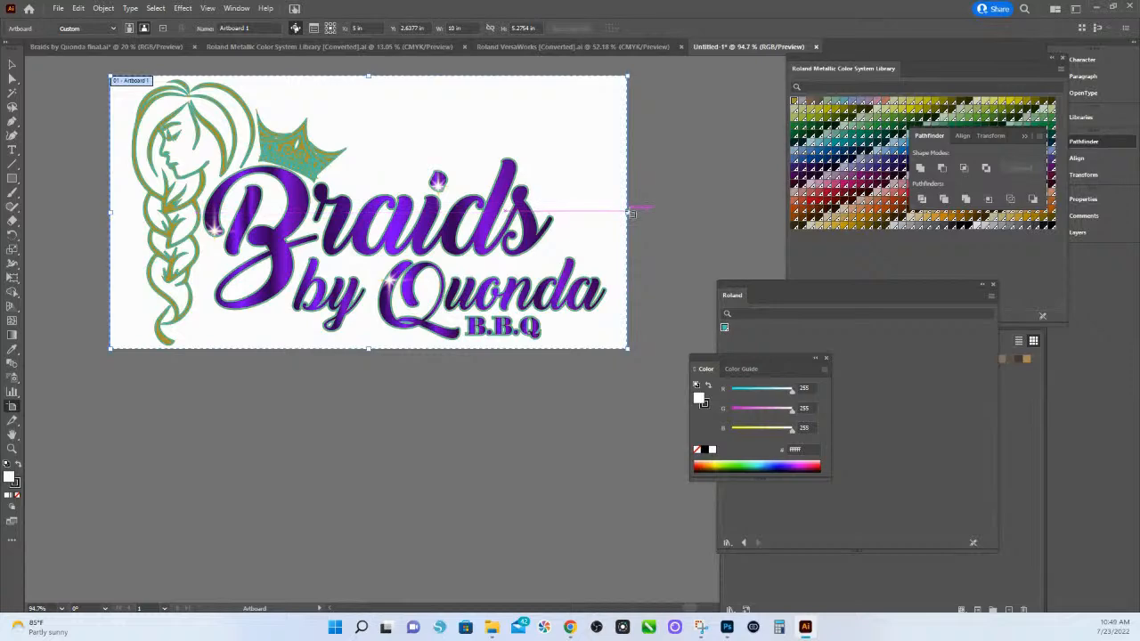
{"action": "left_click_drag", "start_coordinate": [629, 212], "coordinate": [610, 214]}
{"action": "left_click_drag", "start_coordinate": [110, 212], "coordinate": [127, 214]}
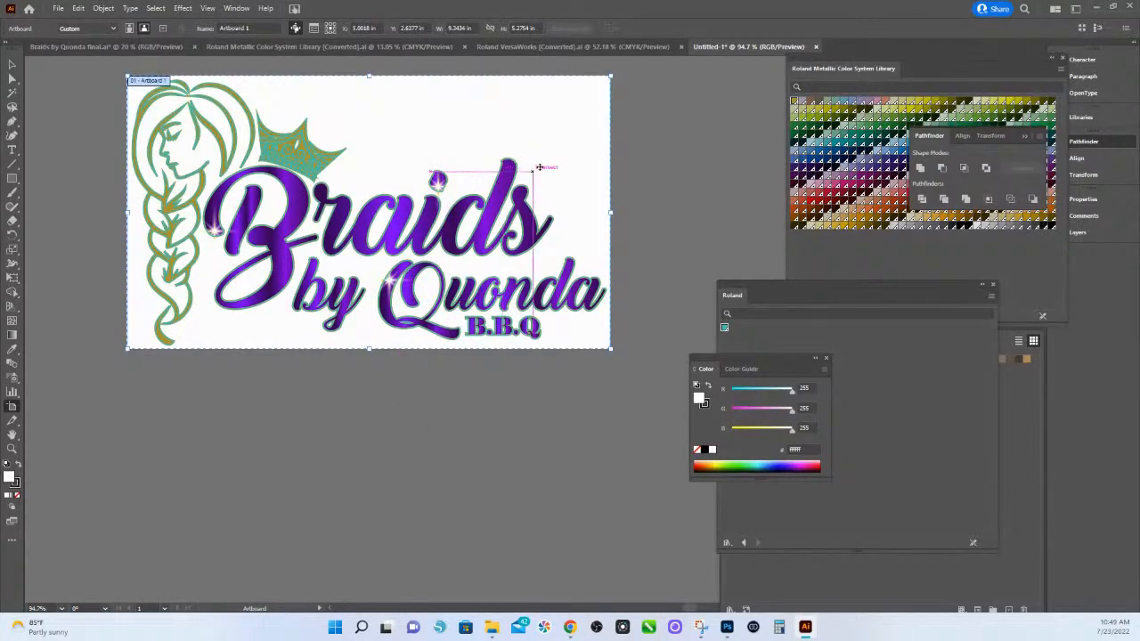
{"action": "key", "text": "v"}
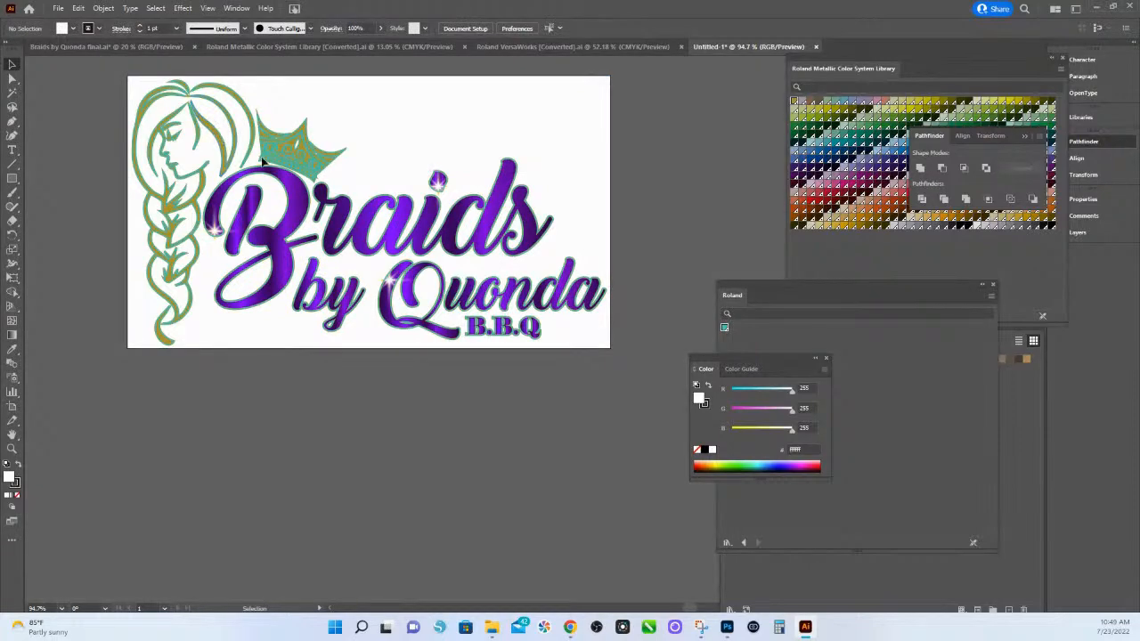
{"action": "left_click", "coordinate": [58, 8]}
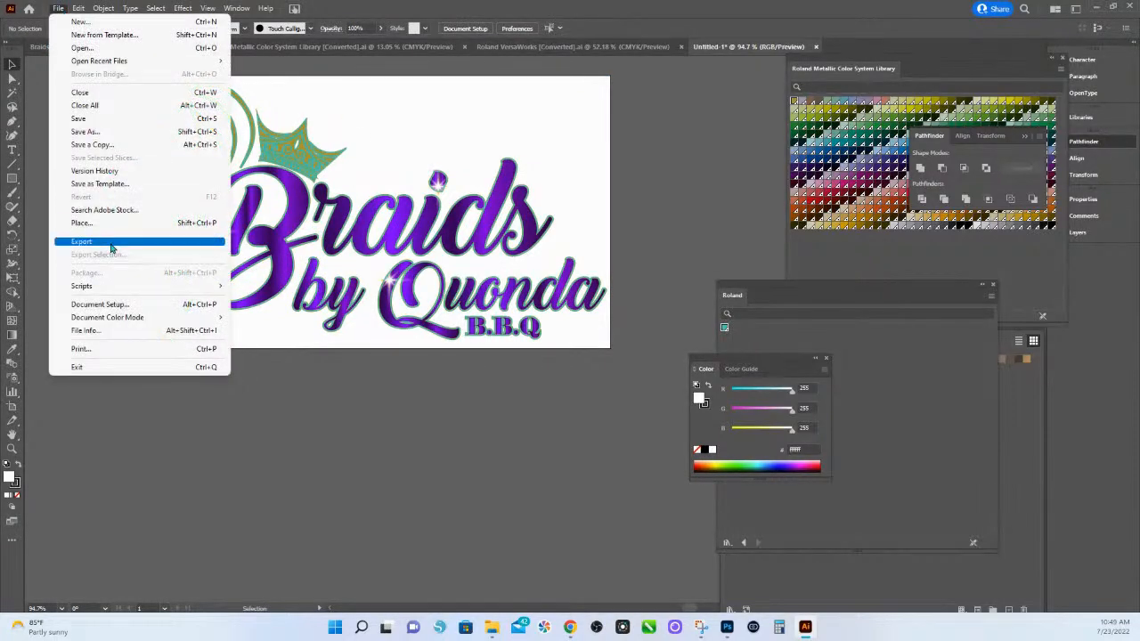
{"action": "left_click", "coordinate": [106, 135]}
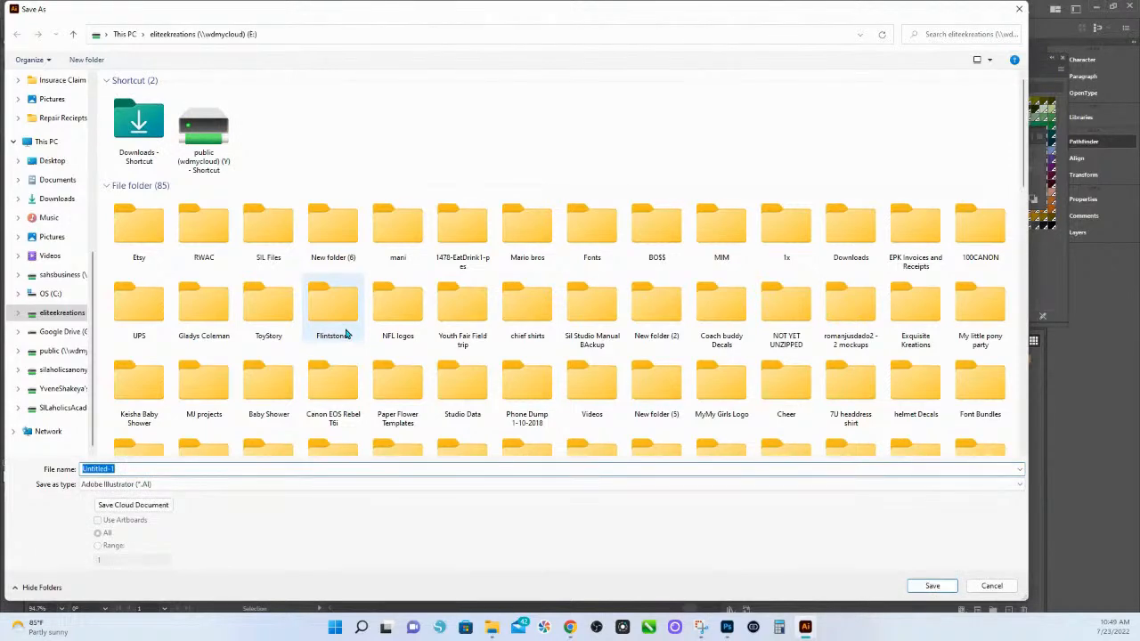
{"action": "key", "text": "Return"}
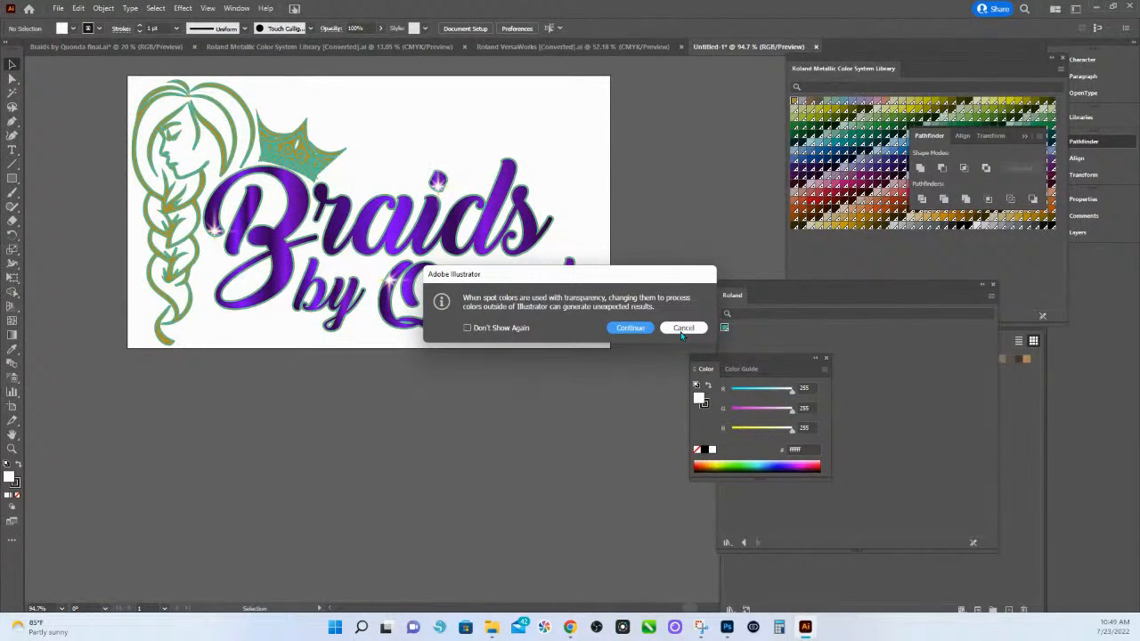
{"action": "left_click", "coordinate": [684, 330]}
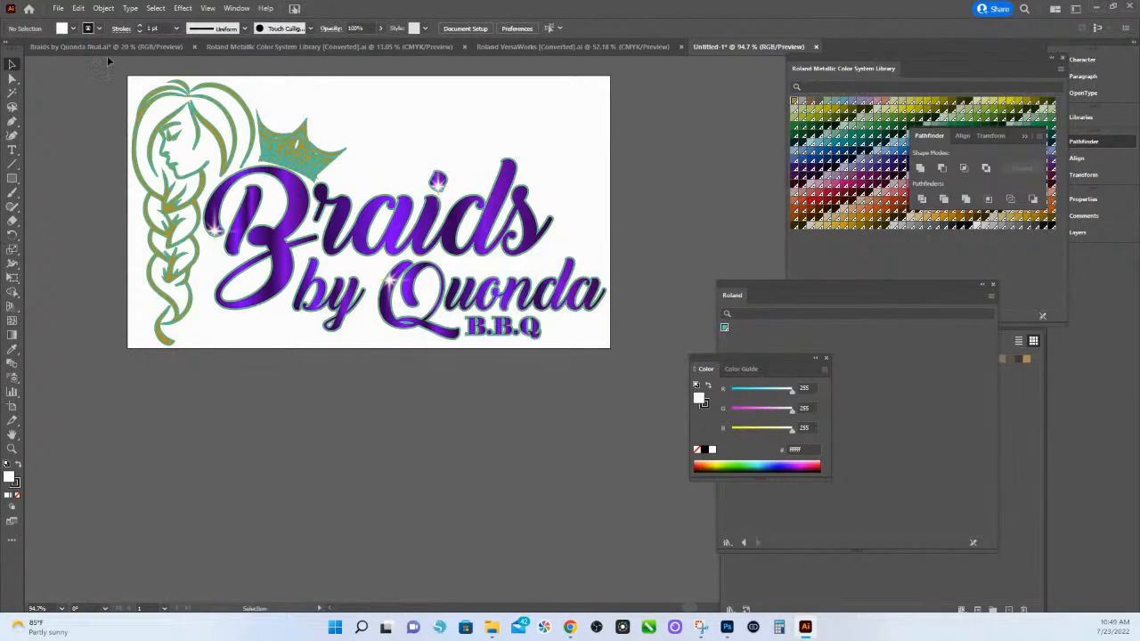
Step: Save the document as an Adobe PDF named "Braids By Quanda Logo Cut File" on the eliteekreations drive with the Illustrator Default preset
{"action": "left_click", "coordinate": [58, 8]}
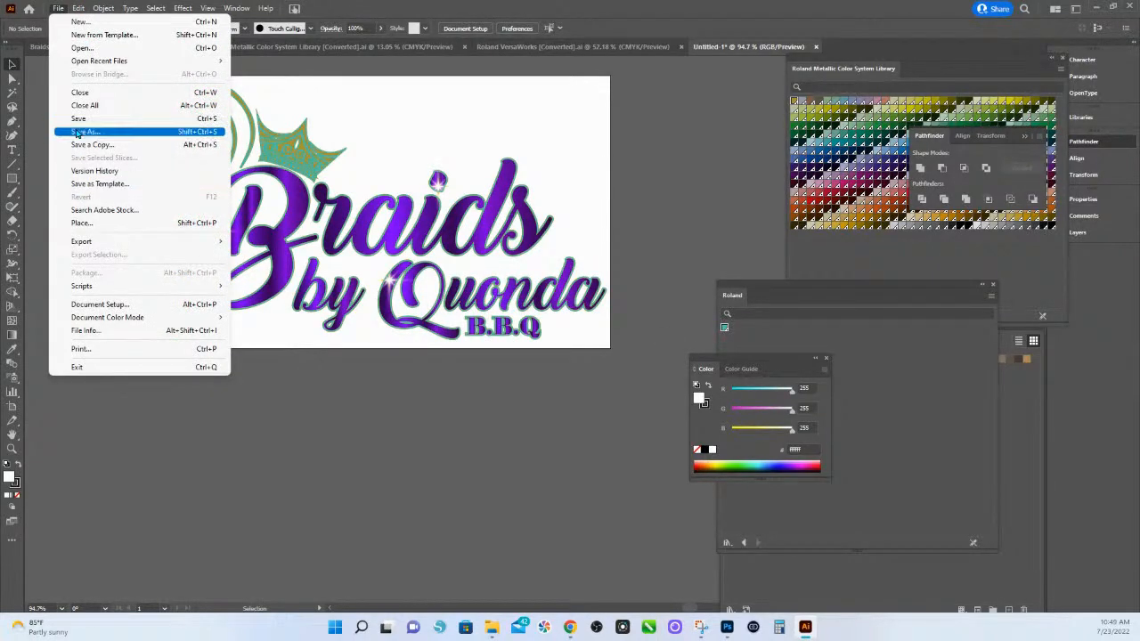
{"action": "left_click", "coordinate": [77, 132]}
{"action": "left_click", "coordinate": [236, 467]}
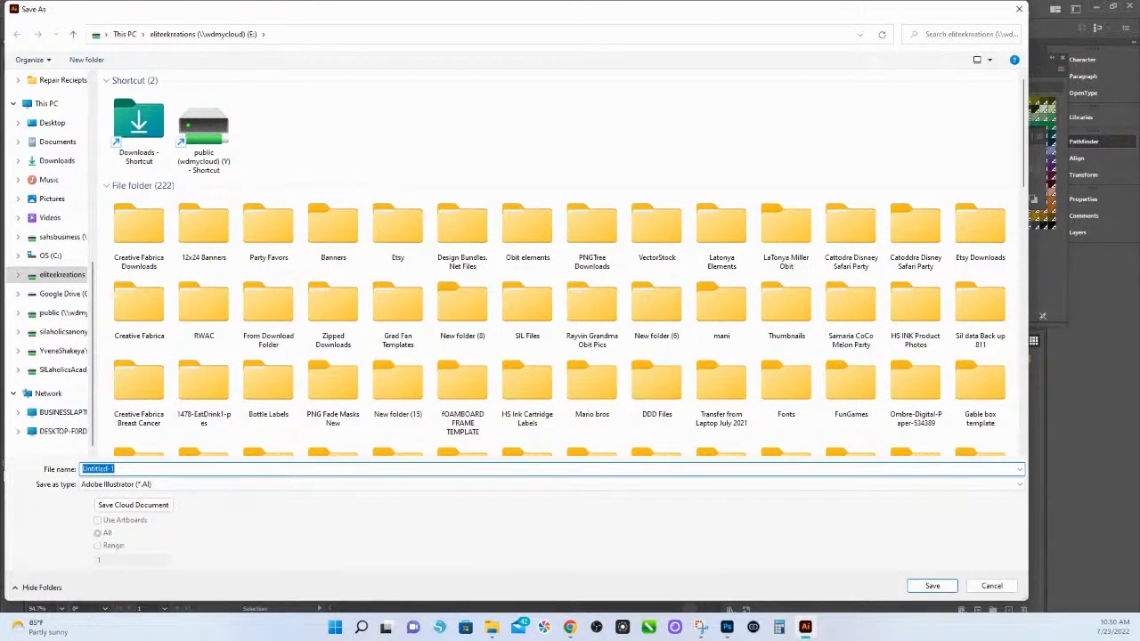
{"action": "left_click", "coordinate": [4, 474]}
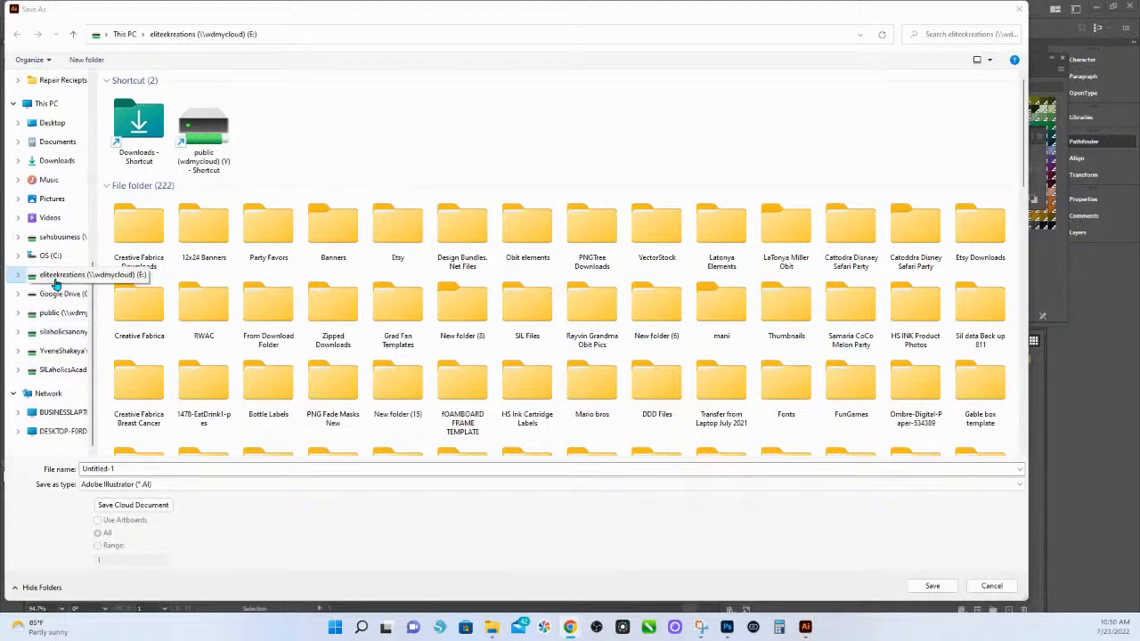
{"action": "left_click", "coordinate": [125, 464]}
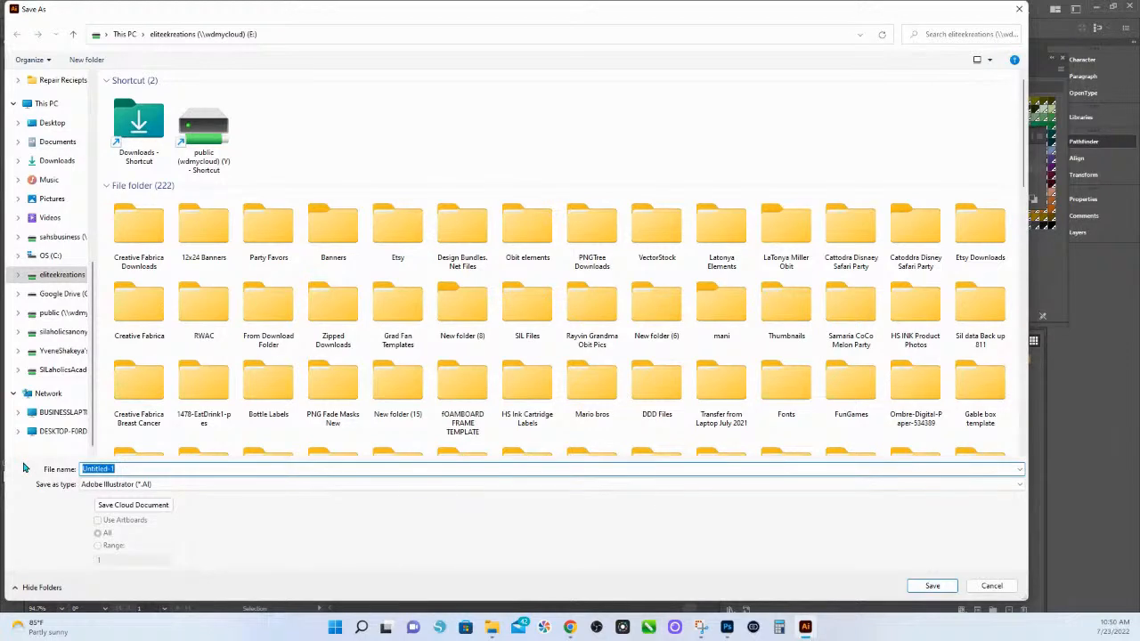
{"action": "type", "text": "Braids By Quanda Logo Cut File"}
{"action": "left_click", "coordinate": [178, 484]}
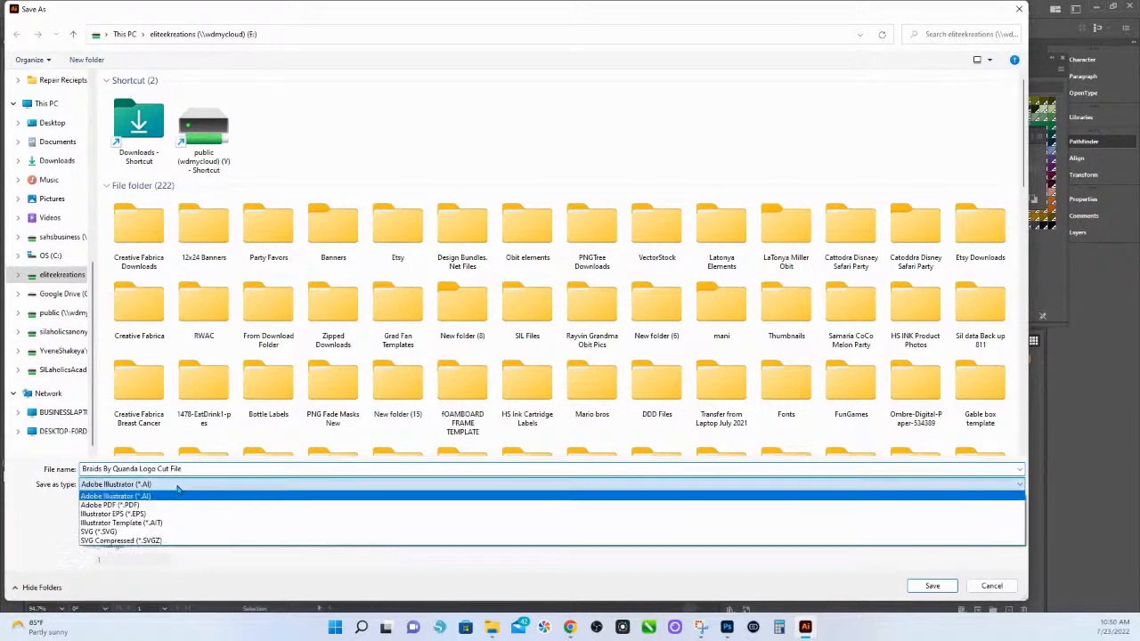
{"action": "left_click", "coordinate": [148, 505]}
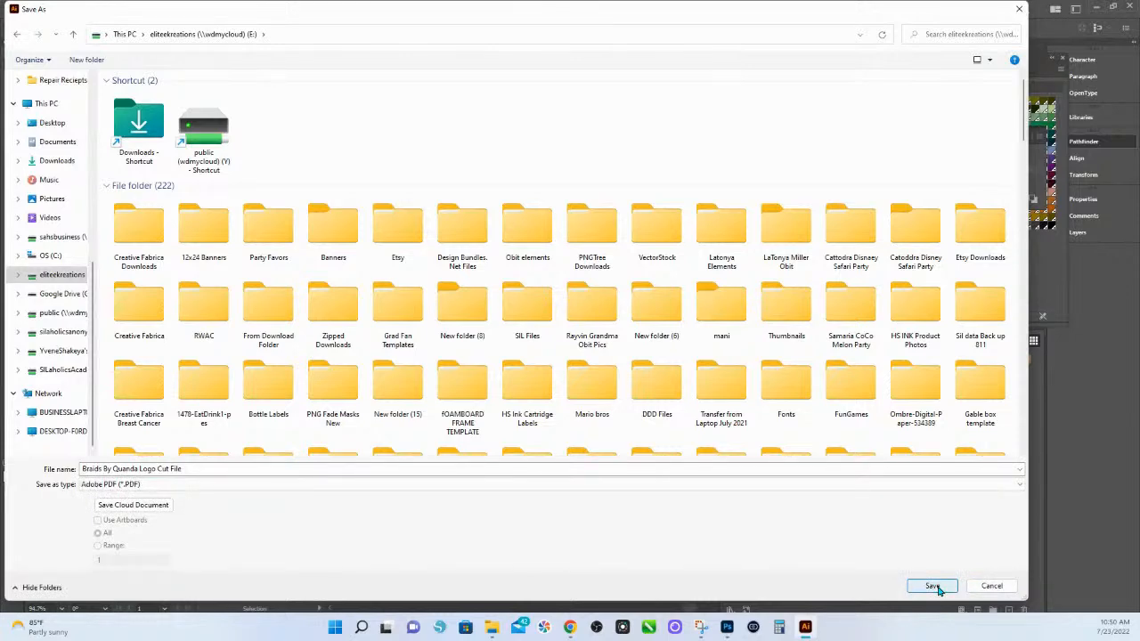
{"action": "left_click", "coordinate": [933, 586]}
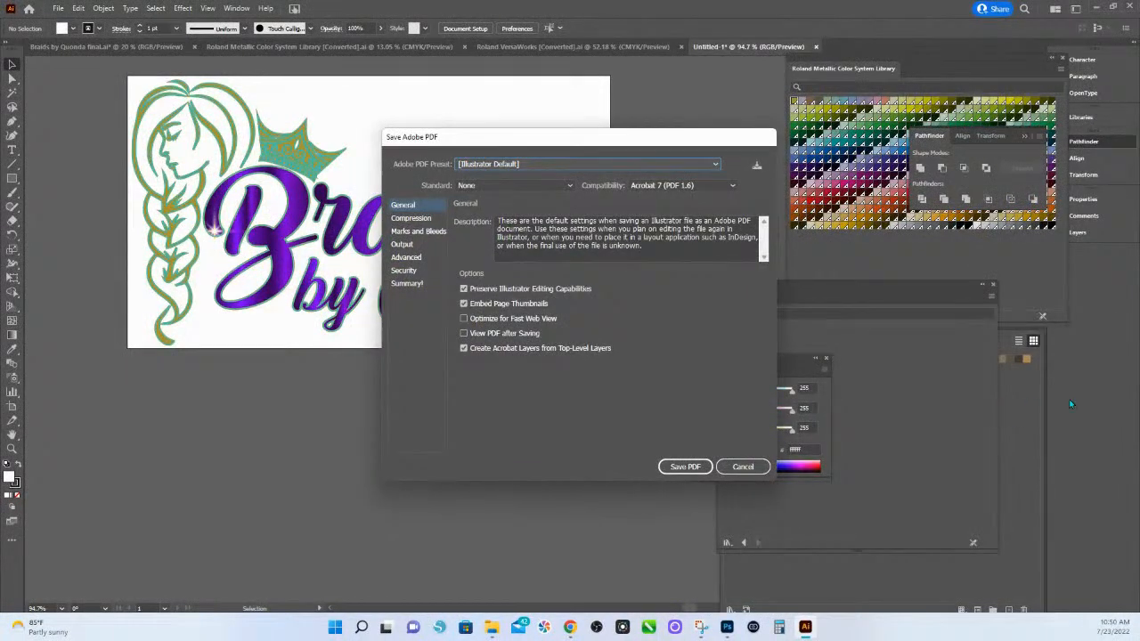
{"action": "left_click", "coordinate": [686, 469]}
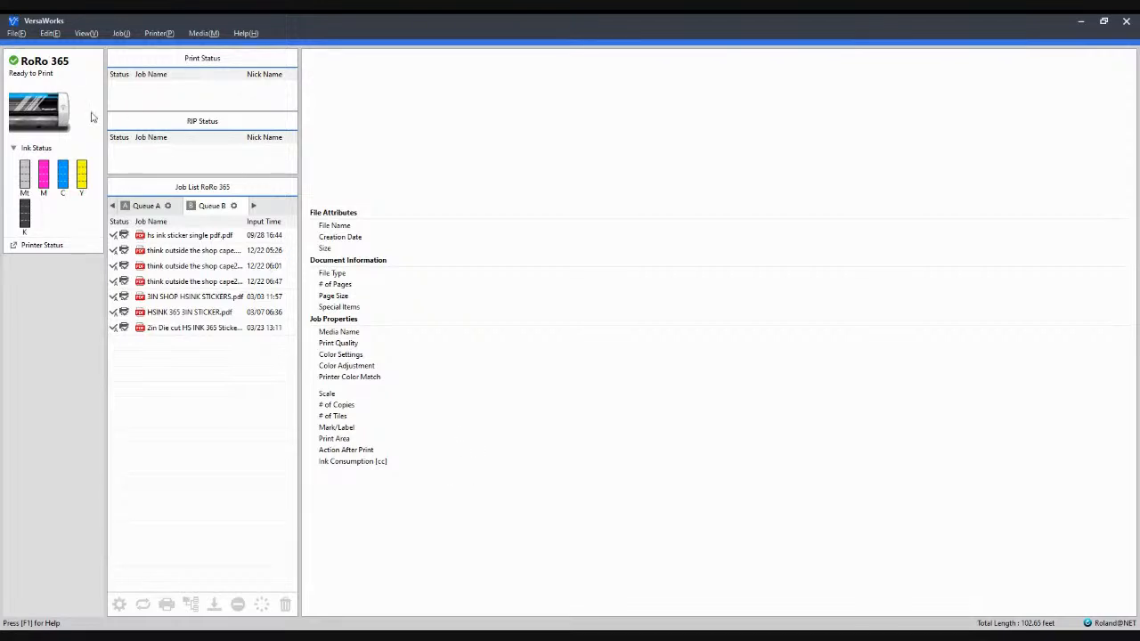
Step: Switch to VersaWorks and add "Braids By Quanda Logo Cut File.pdf" as a job to Queue B
{"action": "left_click", "coordinate": [16, 33]}
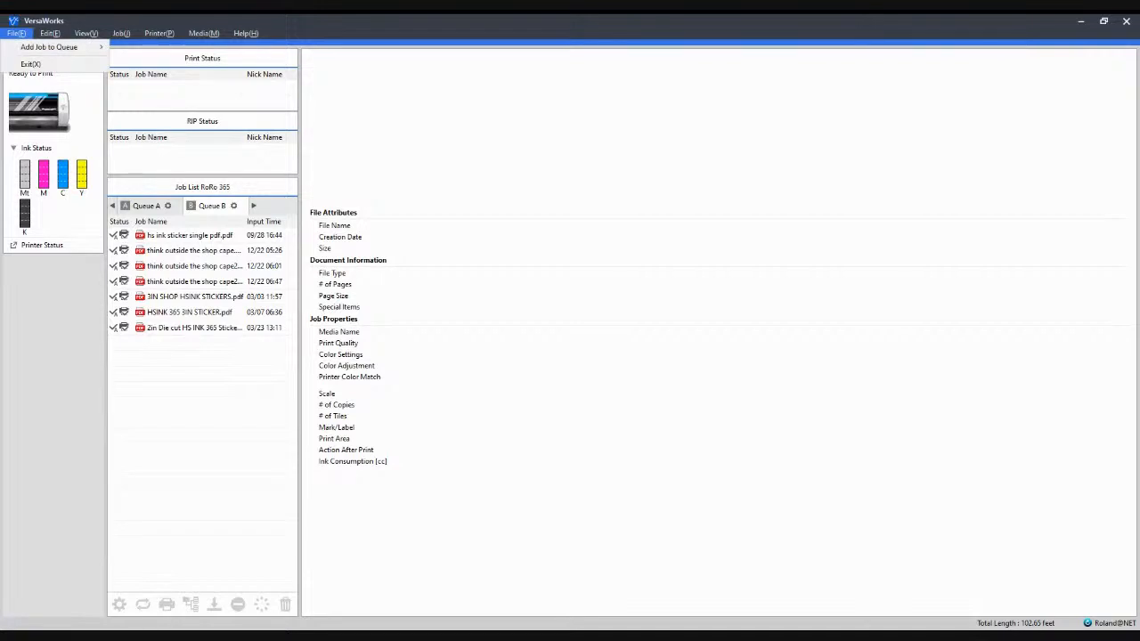
{"action": "mouse_move", "coordinate": [49, 47]}
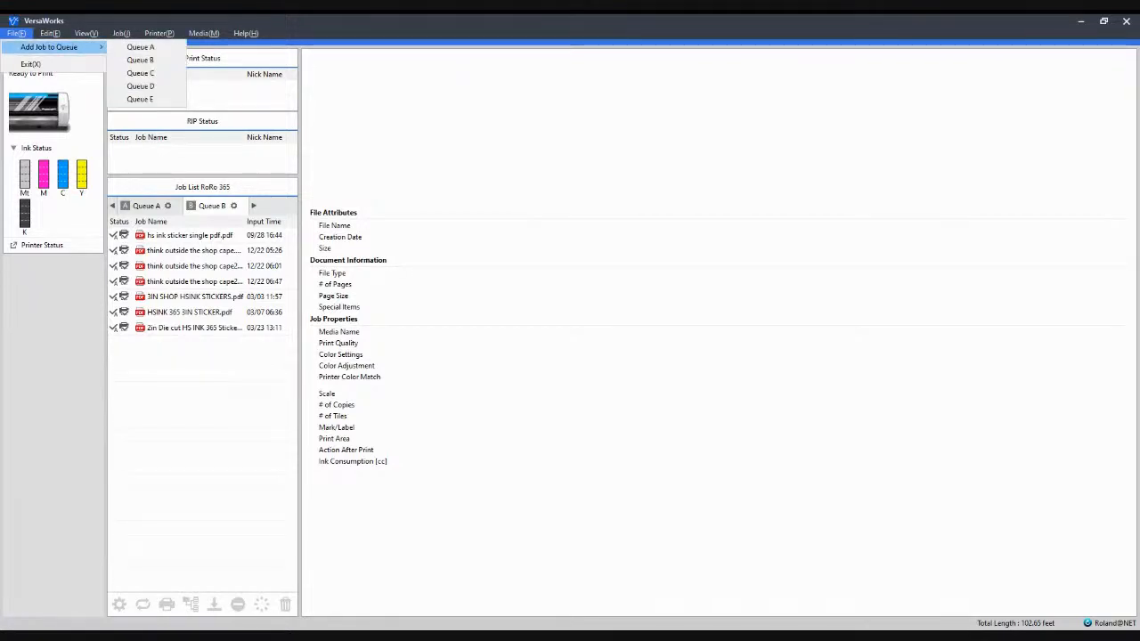
{"action": "left_click", "coordinate": [140, 60]}
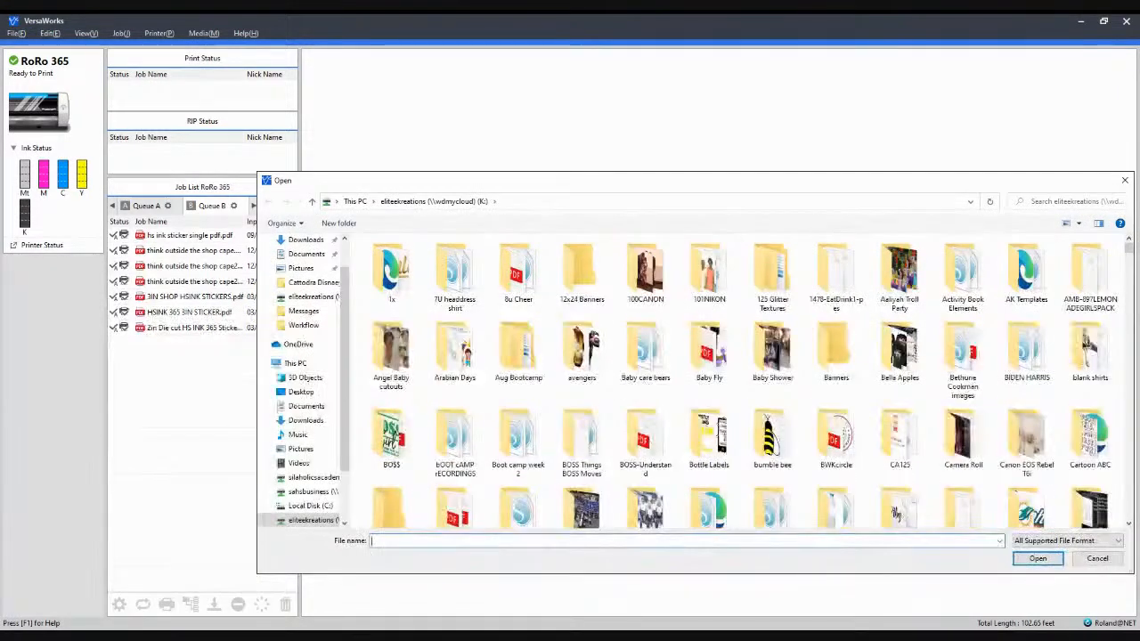
{"action": "type", "text": "bra"}
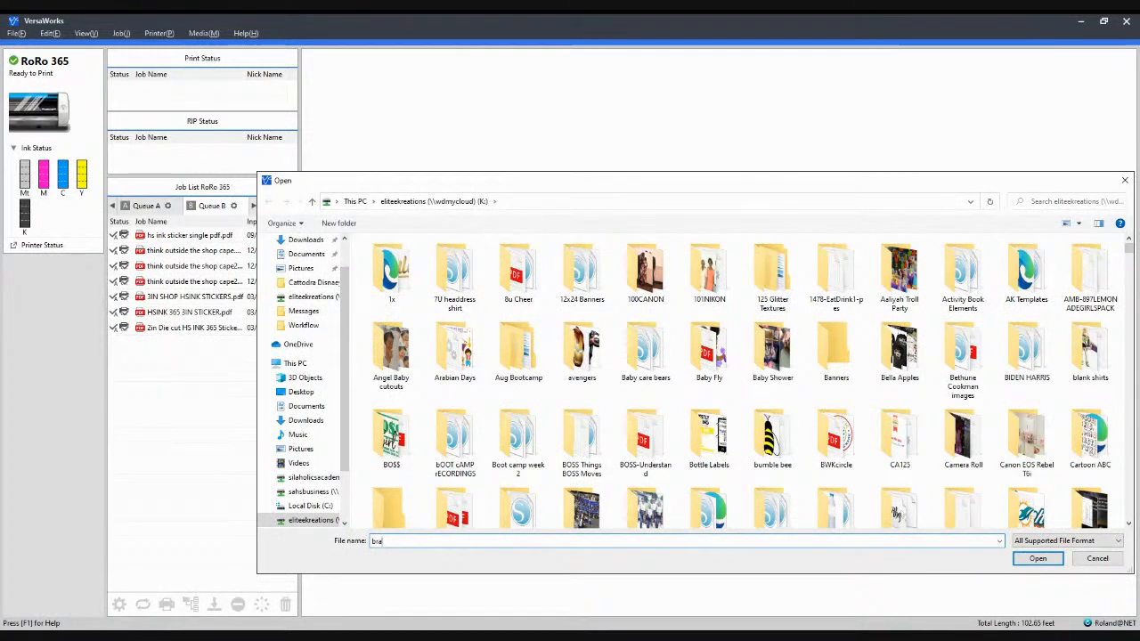
{"action": "key", "text": "Down"}
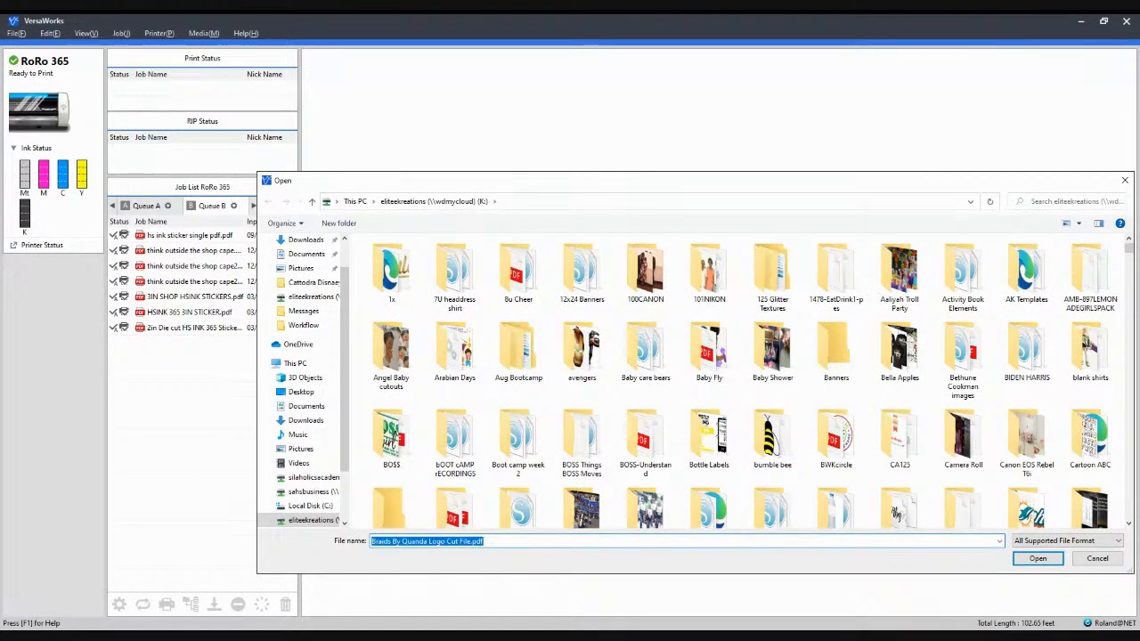
{"action": "key", "text": "Return"}
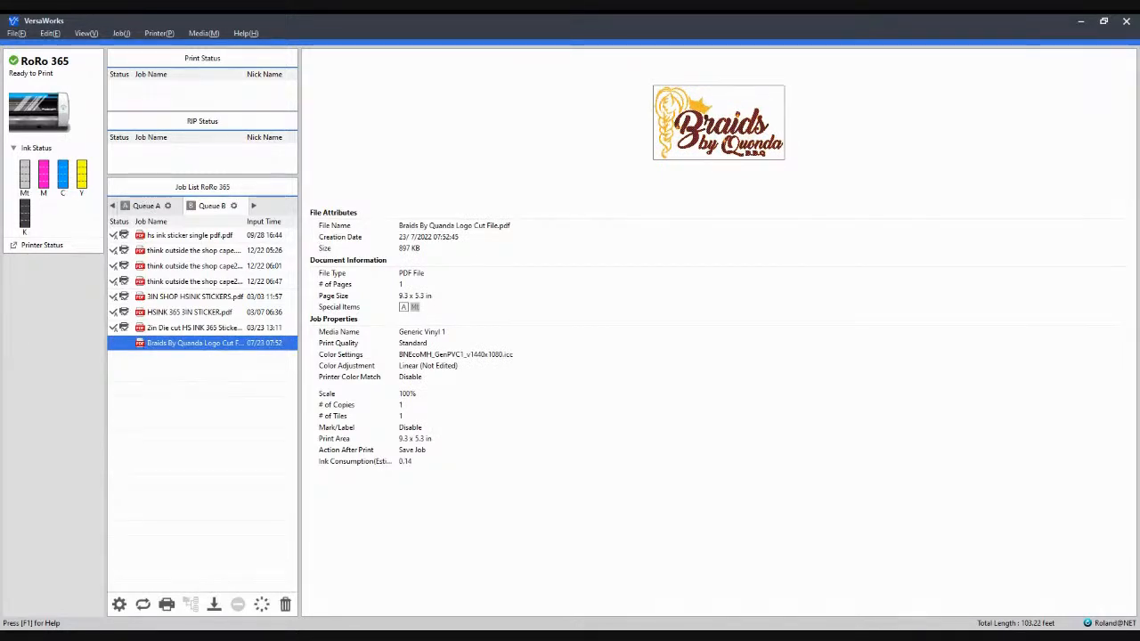
Step: Open the job settings of "Braids By Quanda Logo Cut File.pdf" and set the number of copies to 4
{"action": "double_click", "coordinate": [195, 343]}
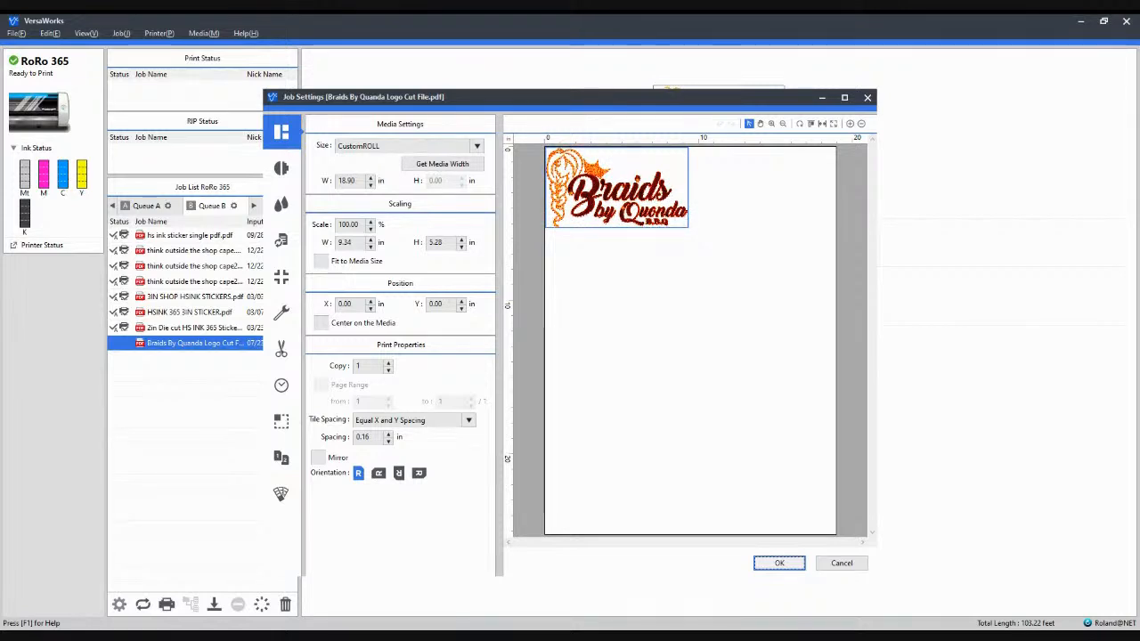
{"action": "left_click", "coordinate": [389, 362]}
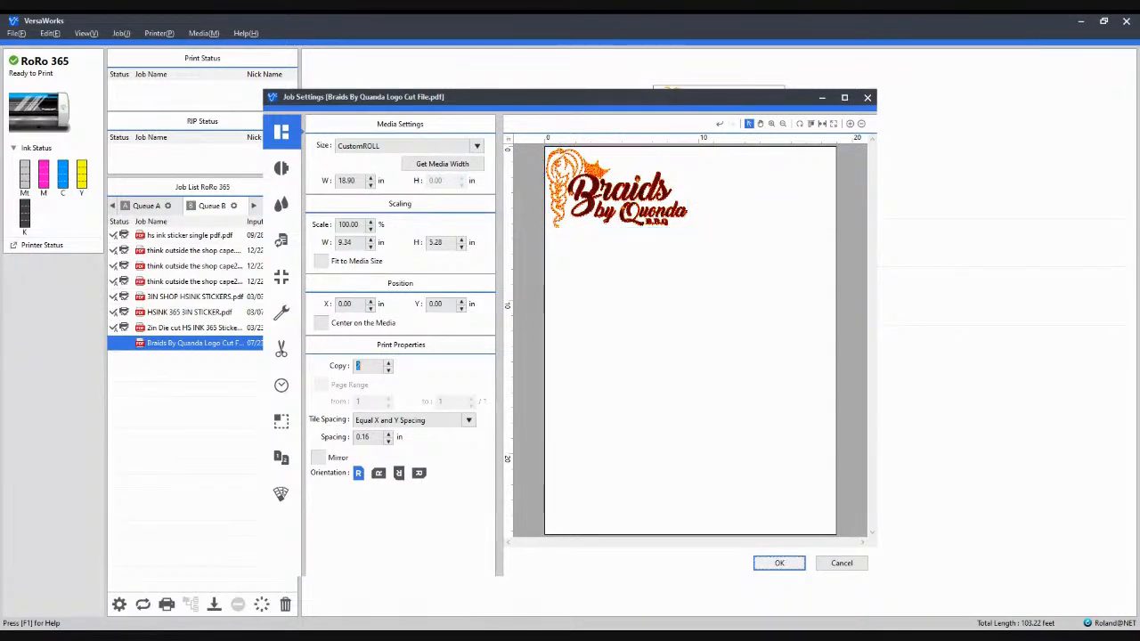
{"action": "left_click", "coordinate": [388, 363]}
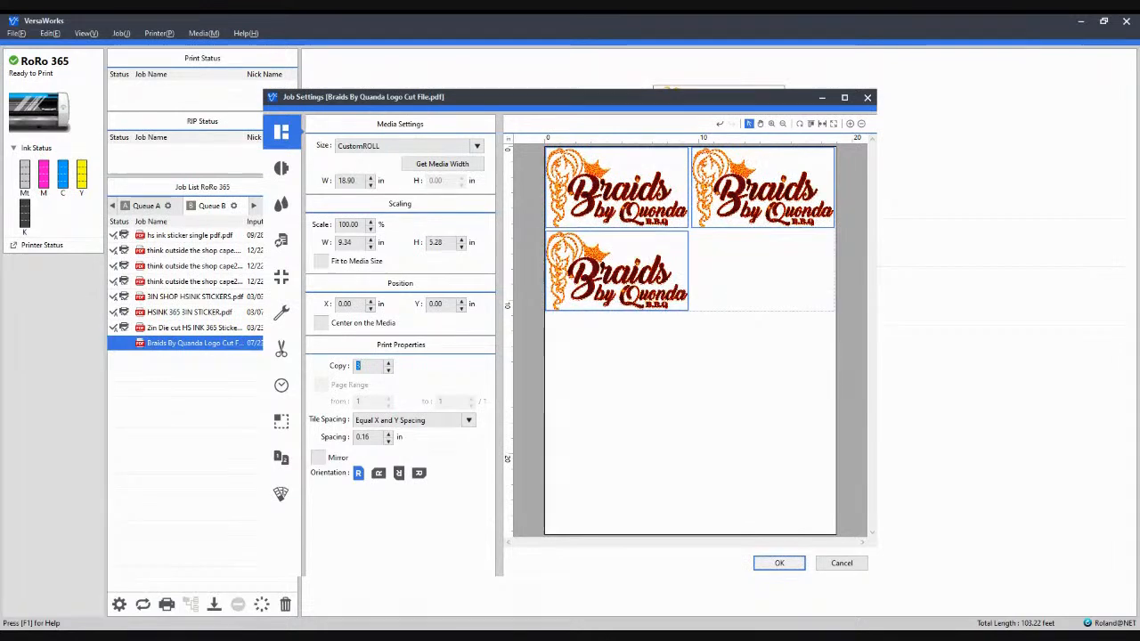
{"action": "left_click", "coordinate": [388, 362]}
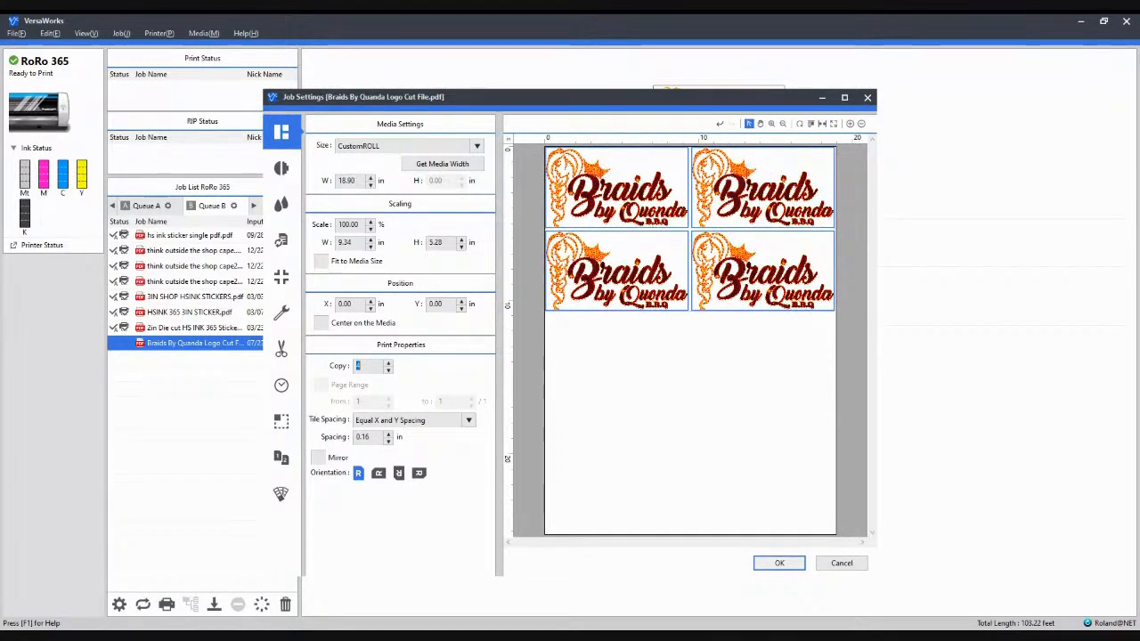
Step: Set the print mode to CMYKMt (v), comparing its print time with that of the Mt -> CMYK (v) mode
{"action": "left_click", "coordinate": [281, 204]}
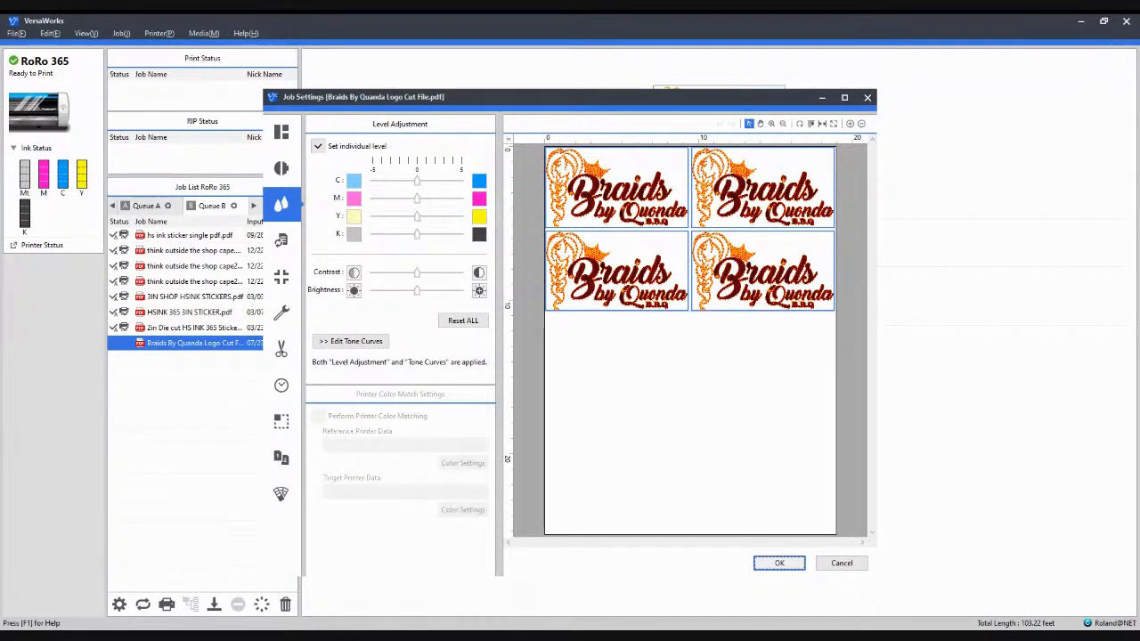
{"action": "left_click", "coordinate": [281, 168]}
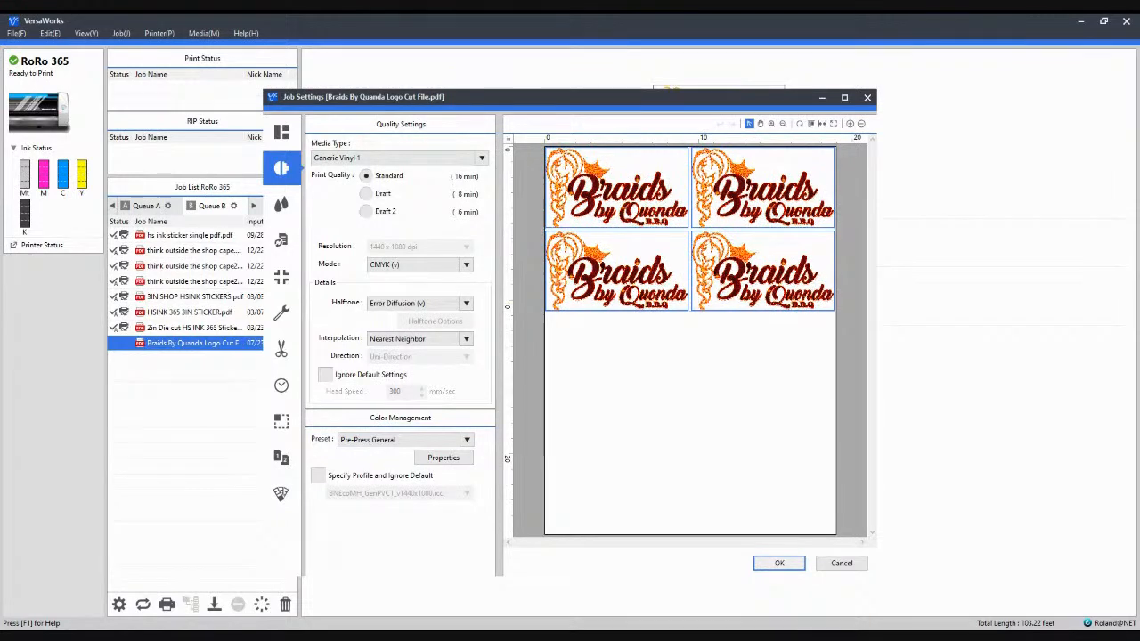
{"action": "left_click", "coordinate": [390, 287]}
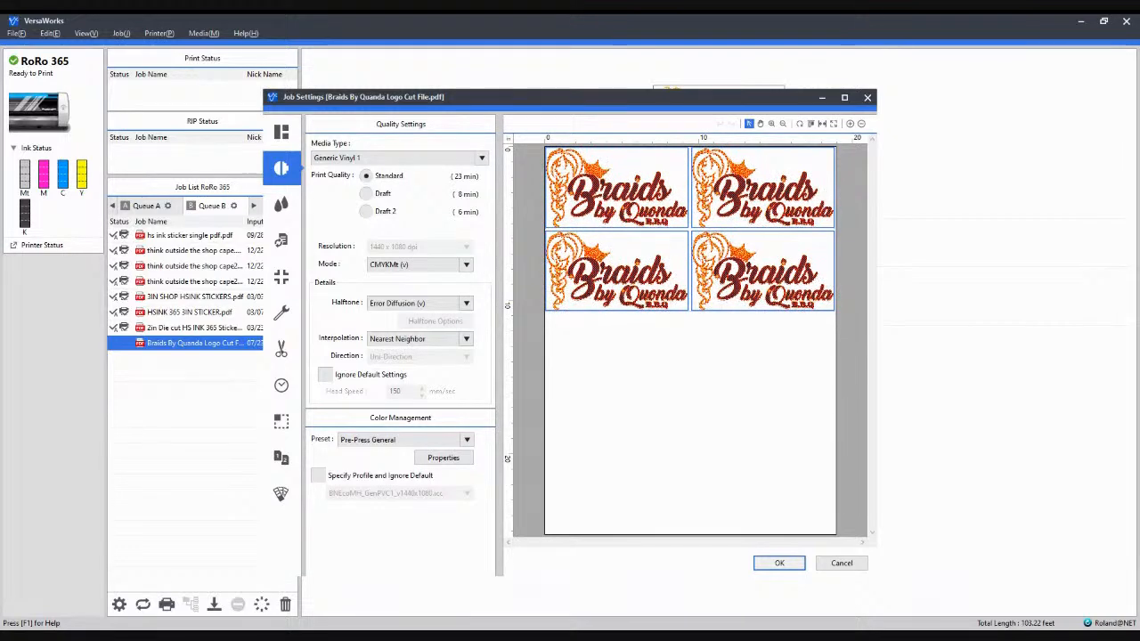
{"action": "key", "text": "Down"}
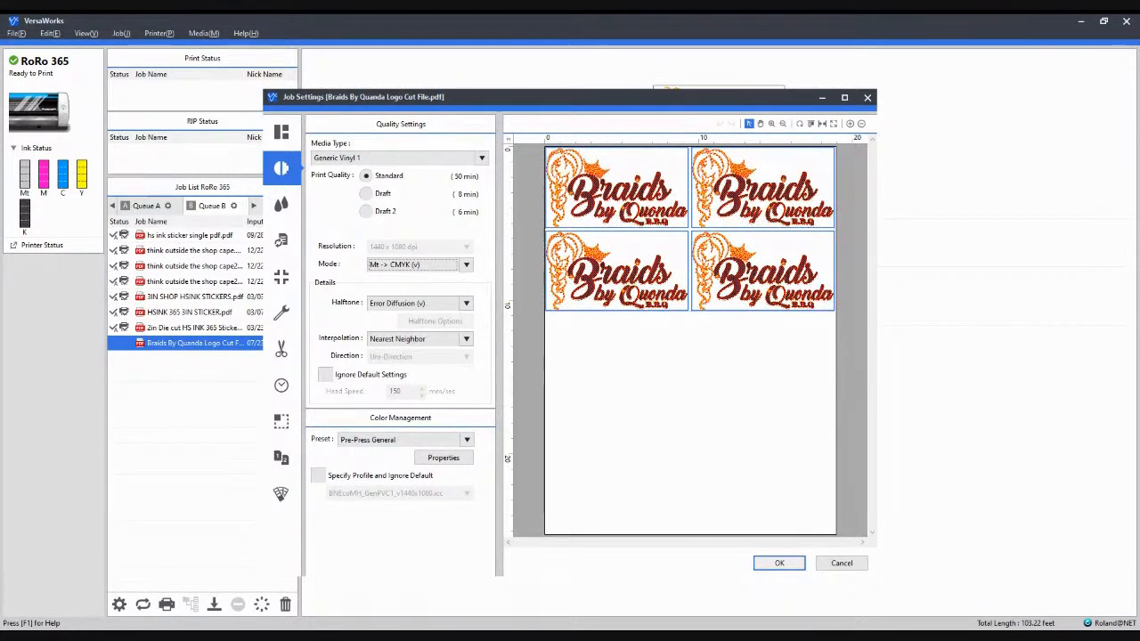
{"action": "key", "text": "Up"}
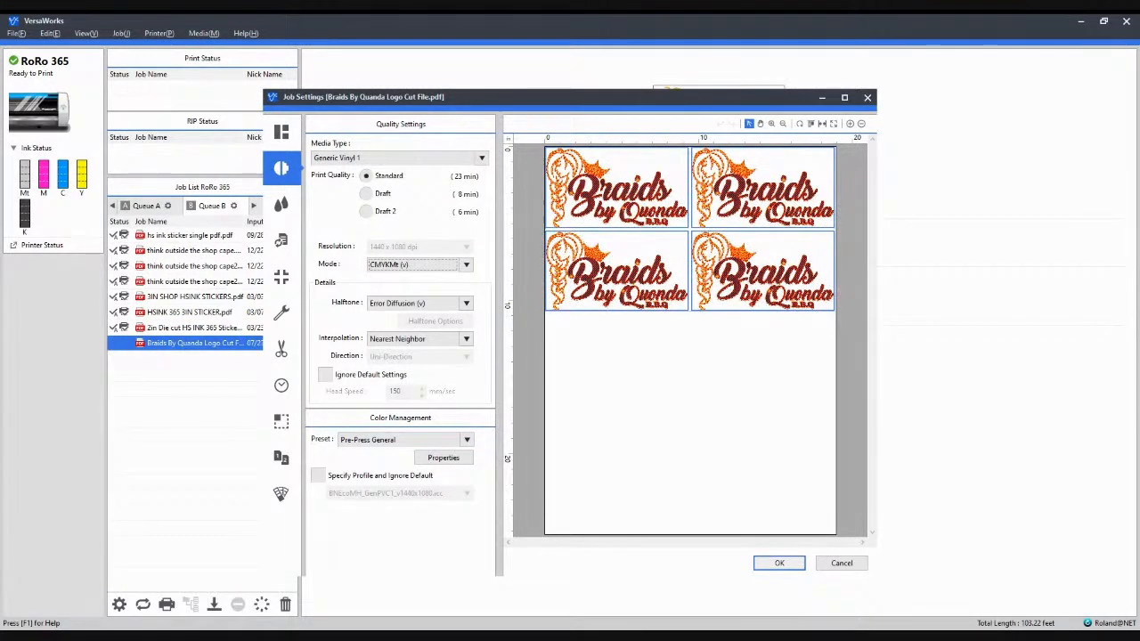
Step: Enable spot color conversion for the metallic gold and inspect the logo preview up close
{"action": "left_click", "coordinate": [281, 205]}
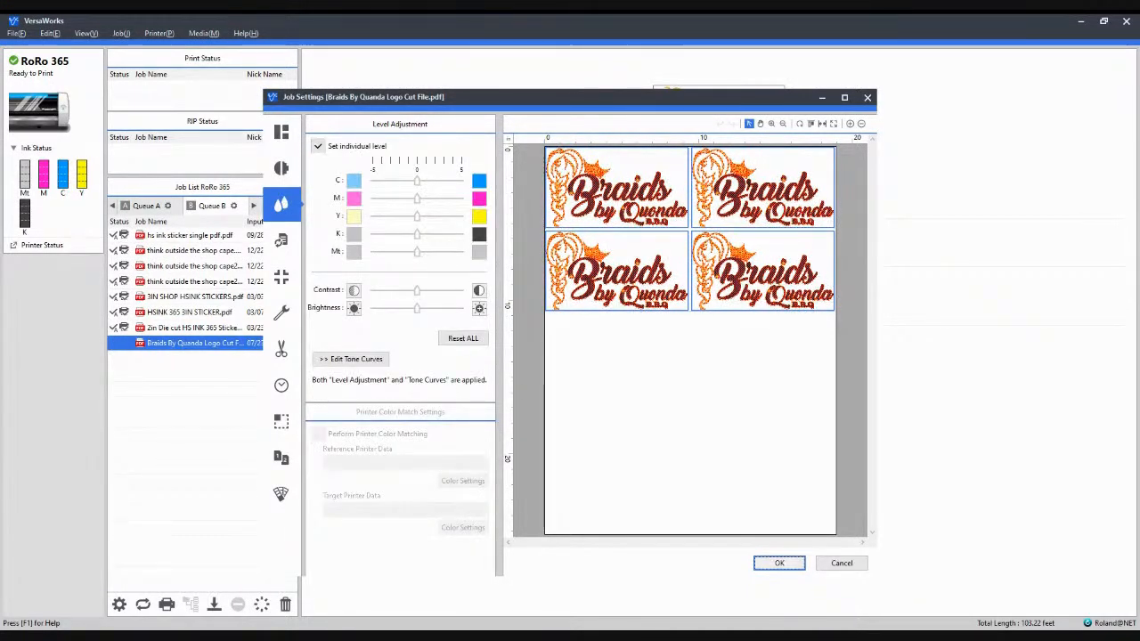
{"action": "left_click", "coordinate": [281, 241]}
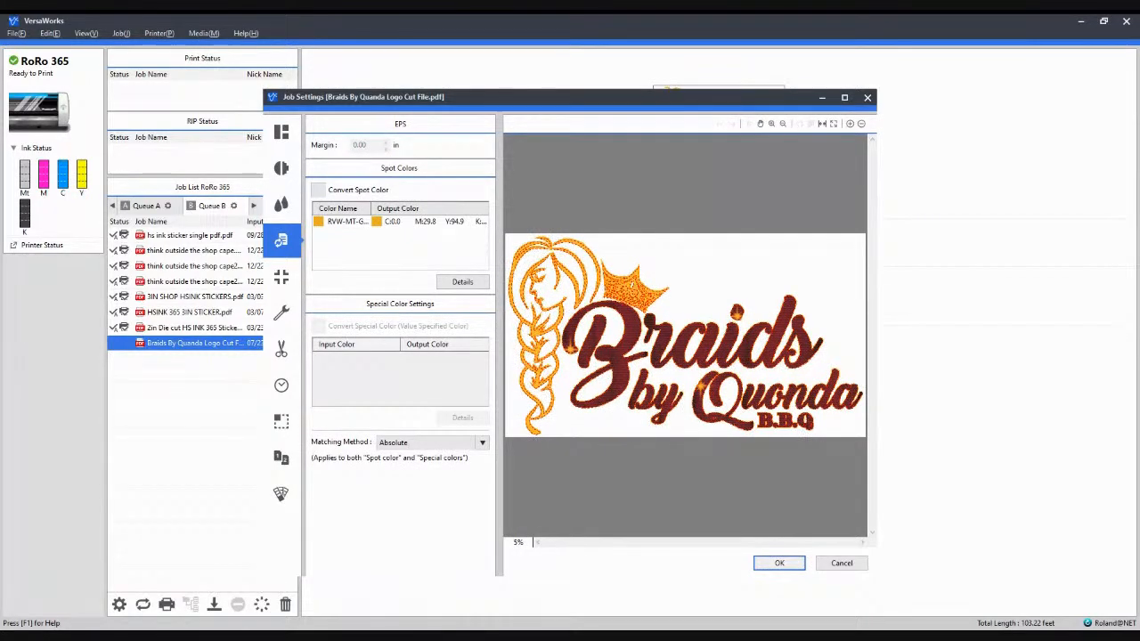
{"action": "left_click", "coordinate": [318, 190]}
{"action": "scroll", "coordinate": [686, 338], "scroll_direction": "up", "scroll_amount": 2}
{"action": "scroll", "coordinate": [686, 338], "scroll_direction": "up", "scroll_amount": 2}
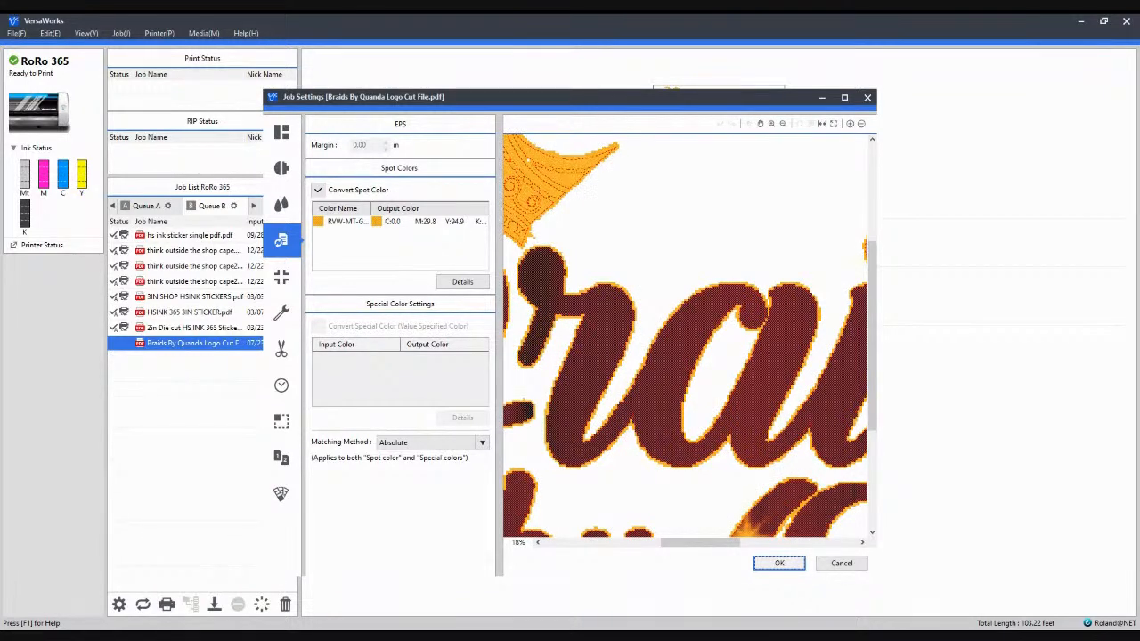
{"action": "scroll", "coordinate": [686, 335], "scroll_direction": "up", "scroll_amount": 1}
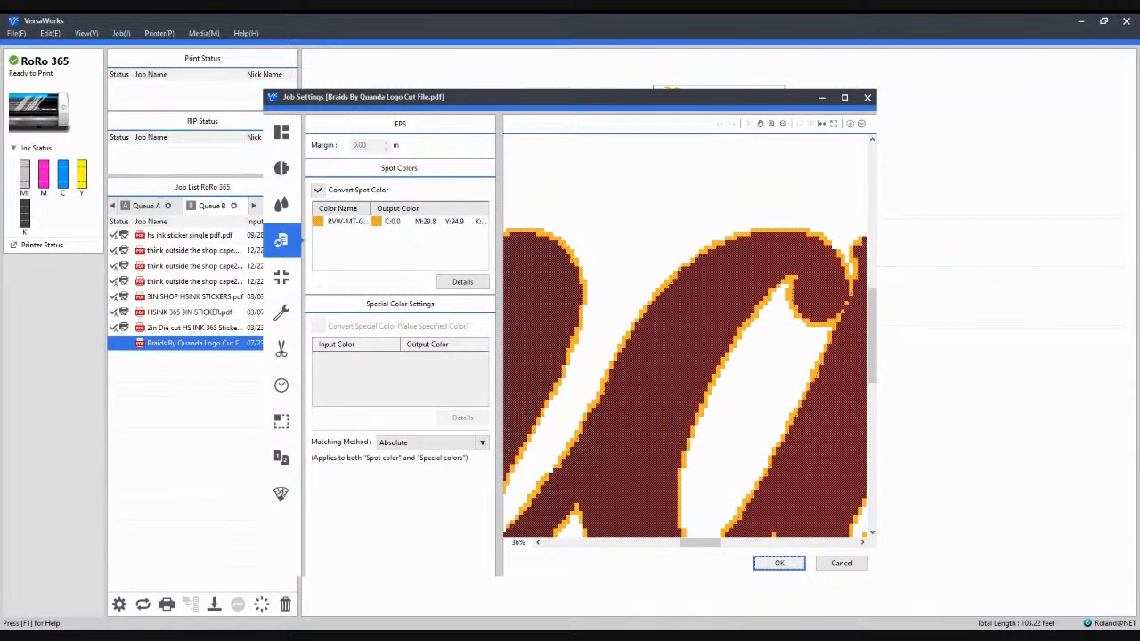
Step: Review the print quality settings and reduce the number of copies to 1
{"action": "left_click", "coordinate": [281, 312]}
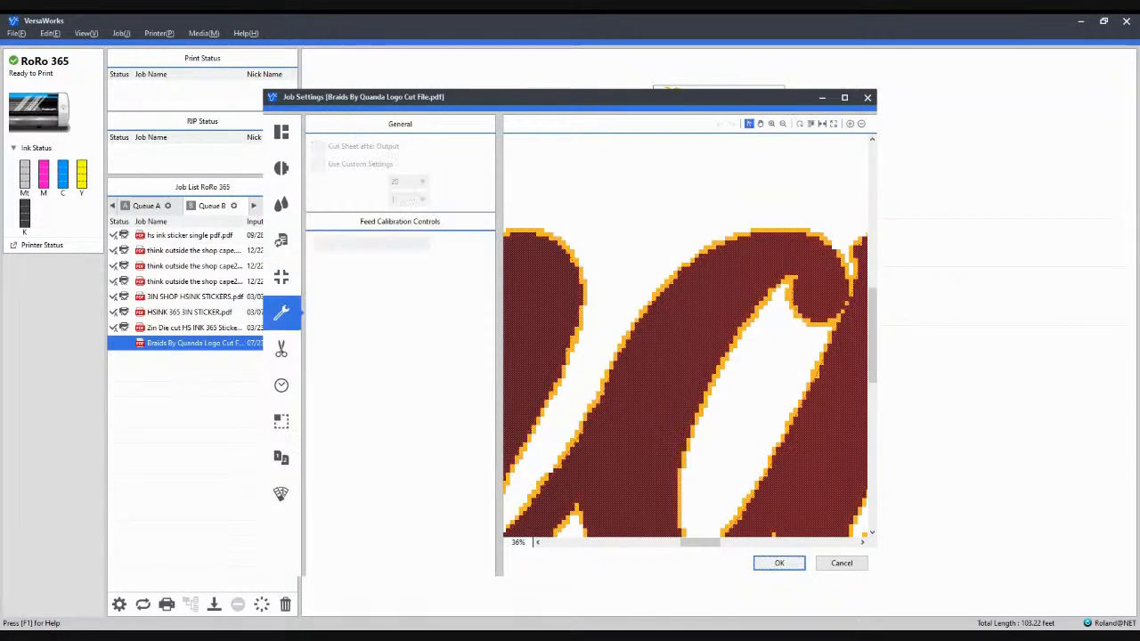
{"action": "left_click", "coordinate": [282, 168]}
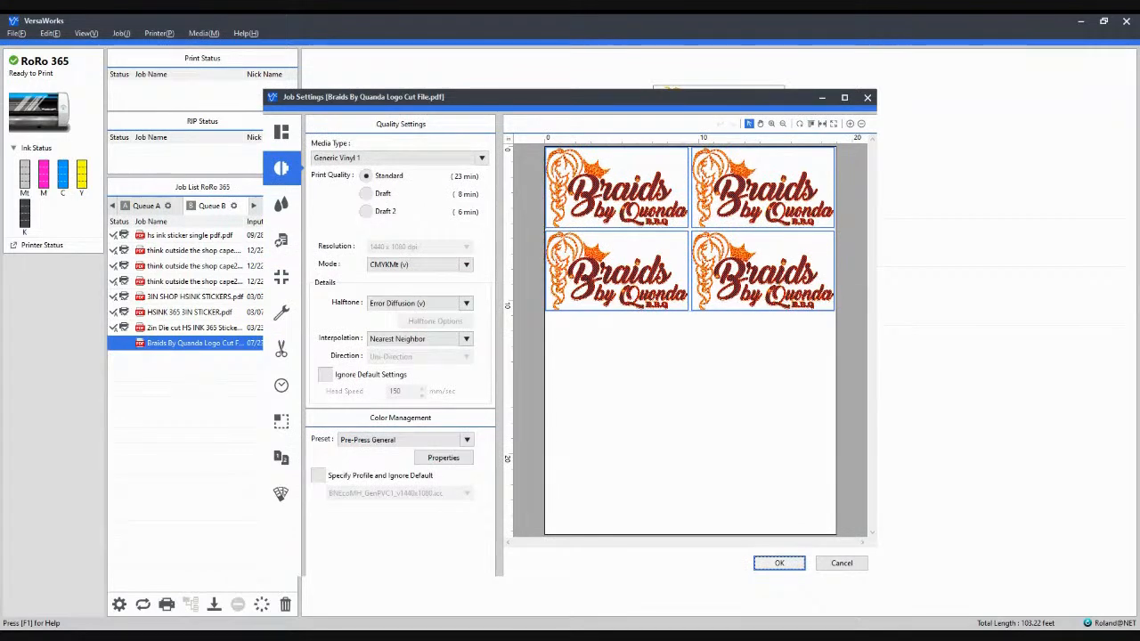
{"action": "left_click", "coordinate": [282, 132]}
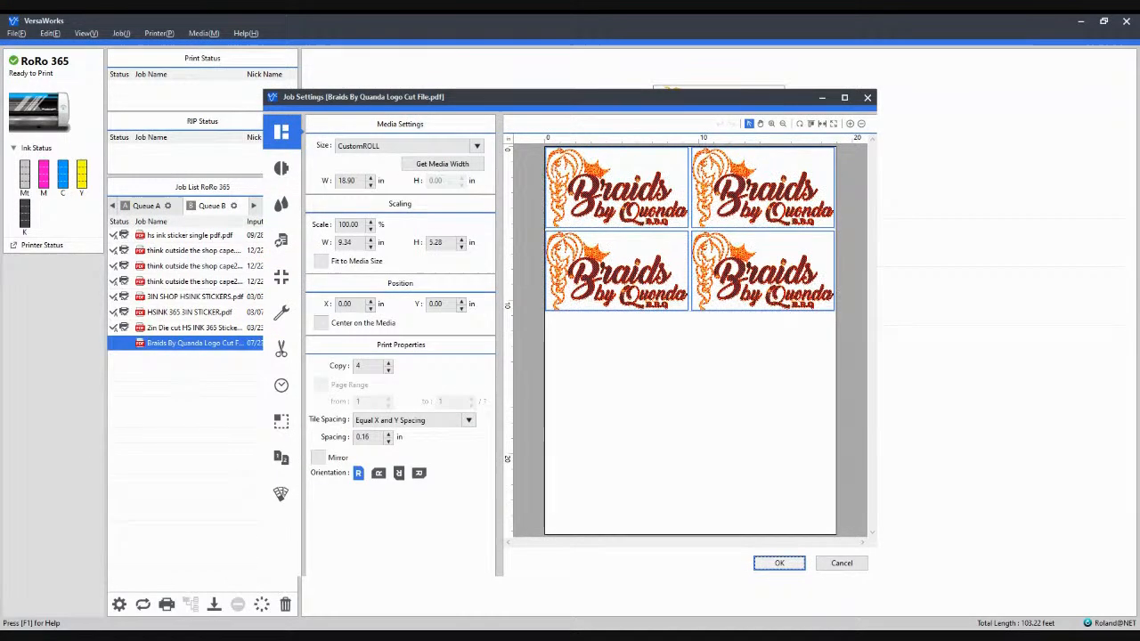
{"action": "key", "text": "Down"}
{"action": "key", "text": "Down"}
{"action": "key", "text": "Down"}
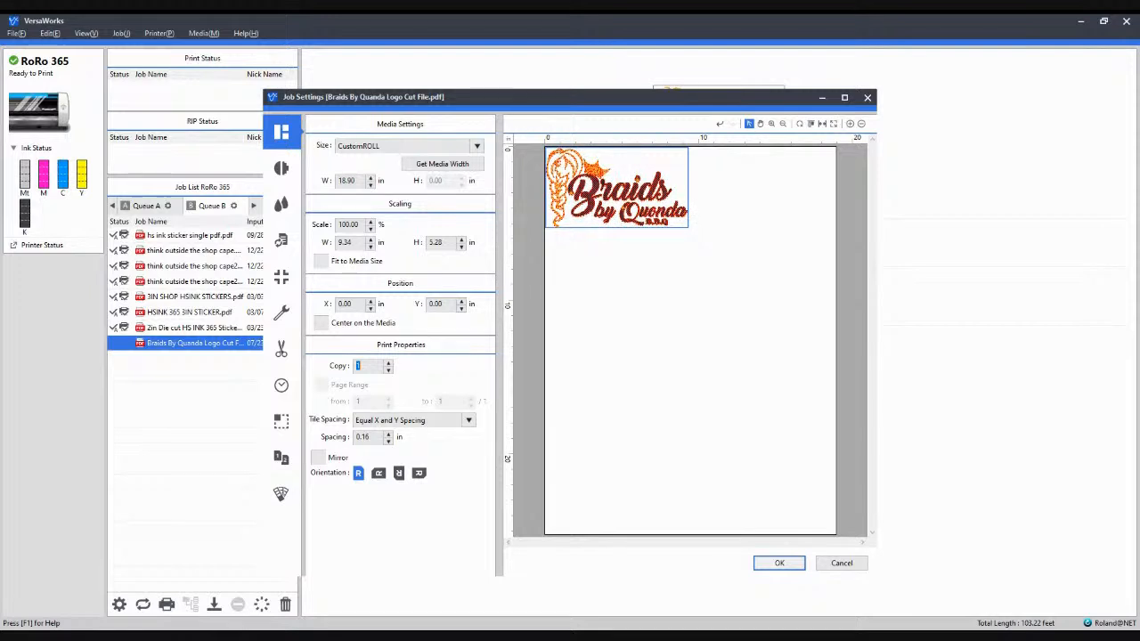
Step: Enable custom cutting conditions for the Print & Cut job and set the cutting force to 70 gf
{"action": "left_click", "coordinate": [281, 350]}
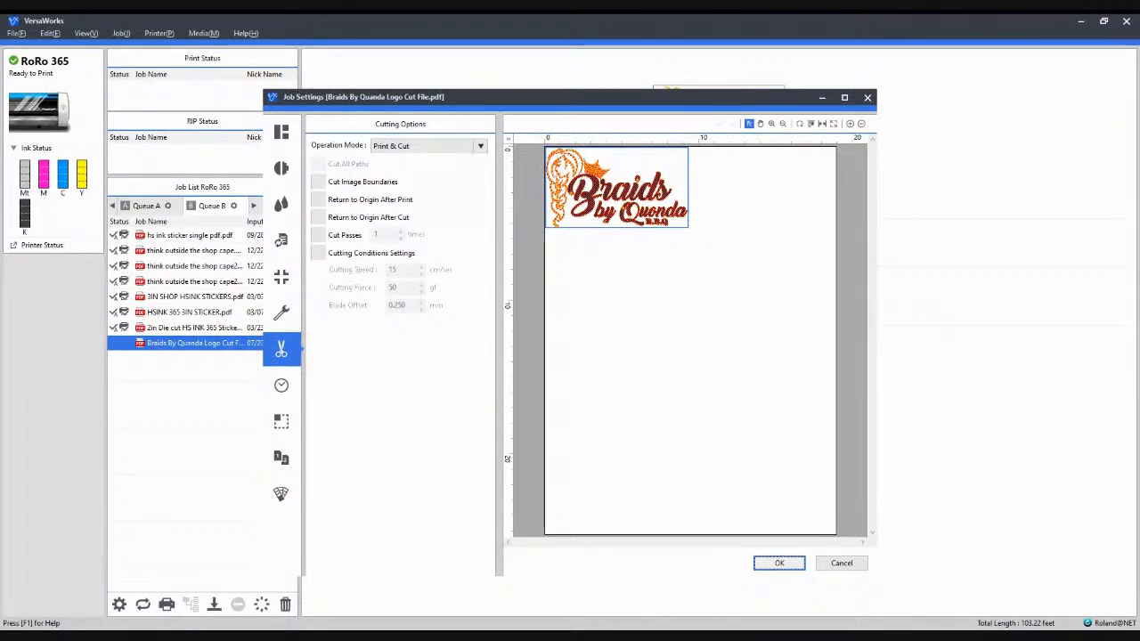
{"action": "left_click", "coordinate": [319, 253]}
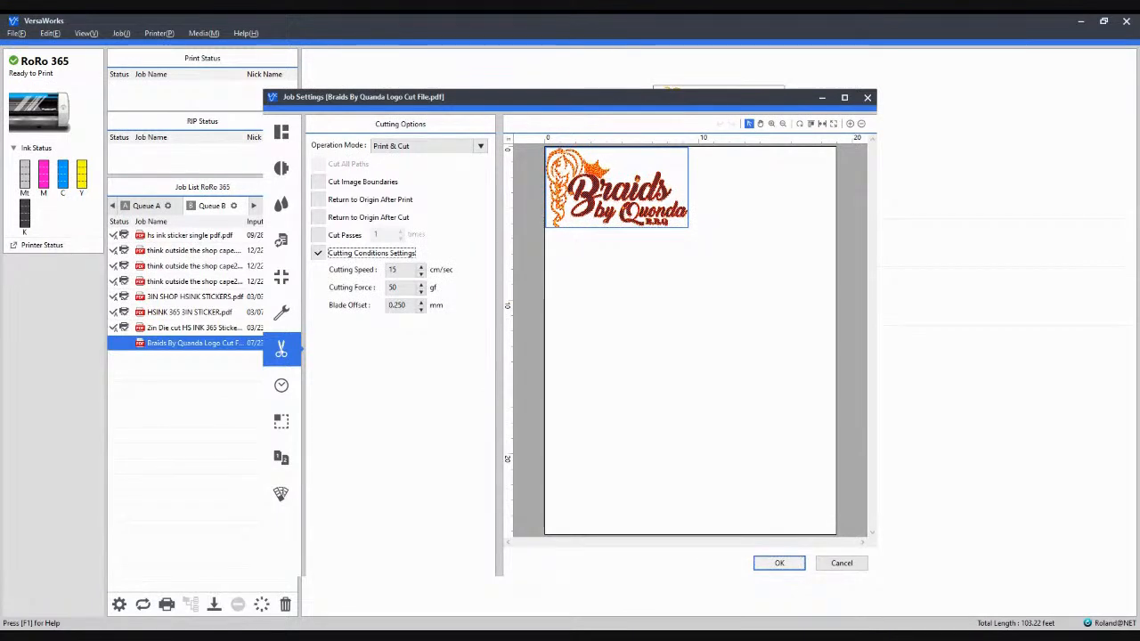
{"action": "left_click", "coordinate": [398, 287]}
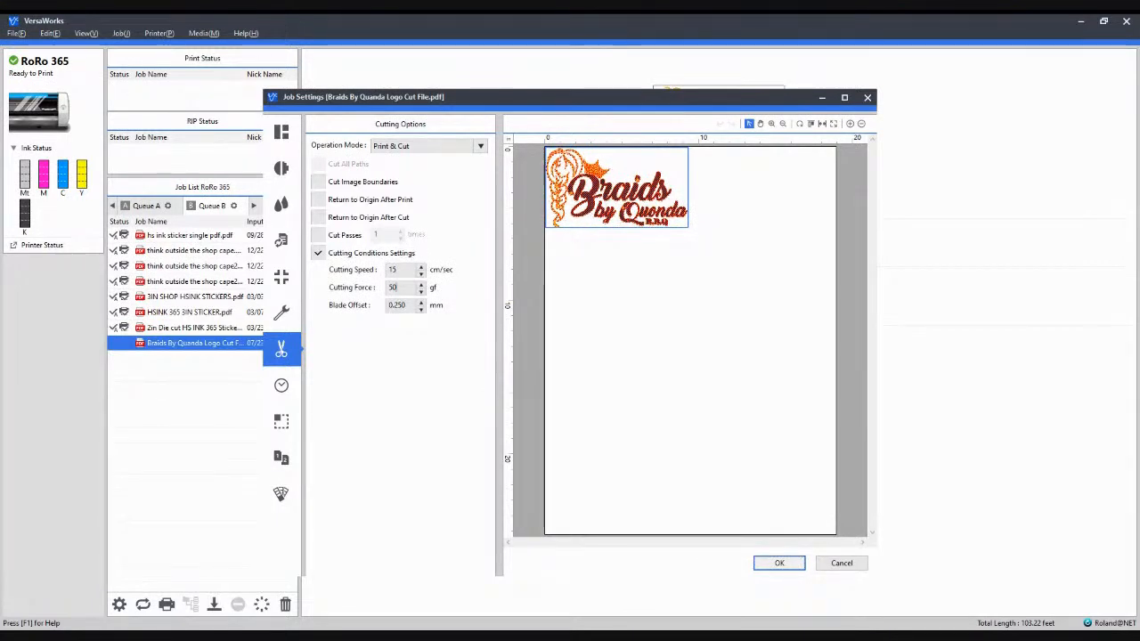
{"action": "key", "text": "BackSpace"}
{"action": "key", "text": "BackSpace"}
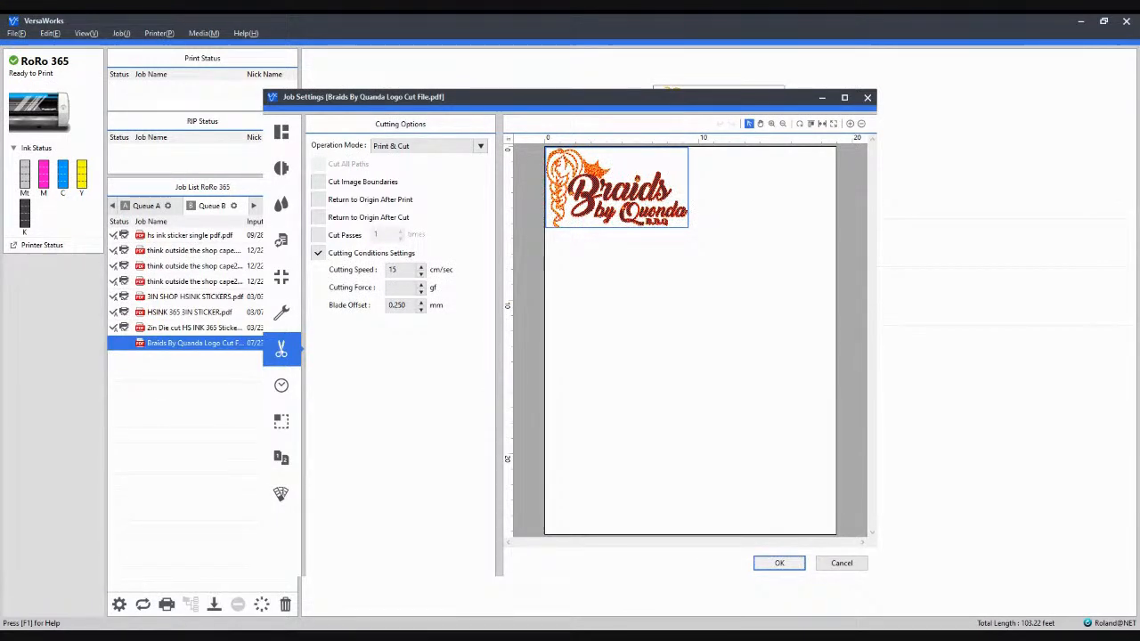
{"action": "type", "text": "75"}
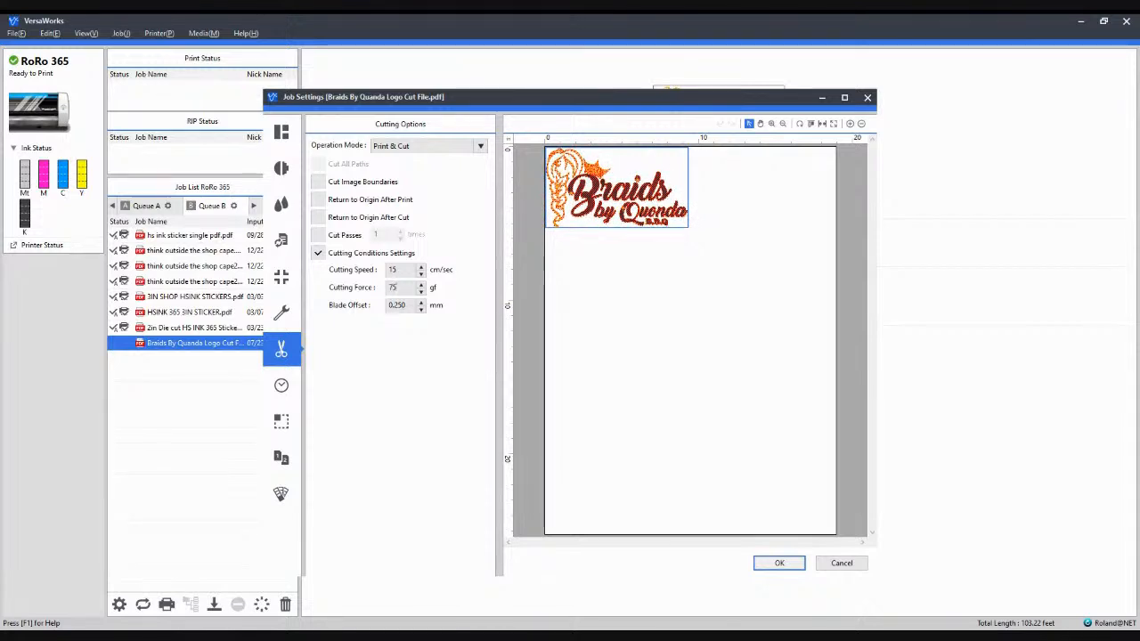
{"action": "key", "text": "BackSpace"}
{"action": "type", "text": "0"}
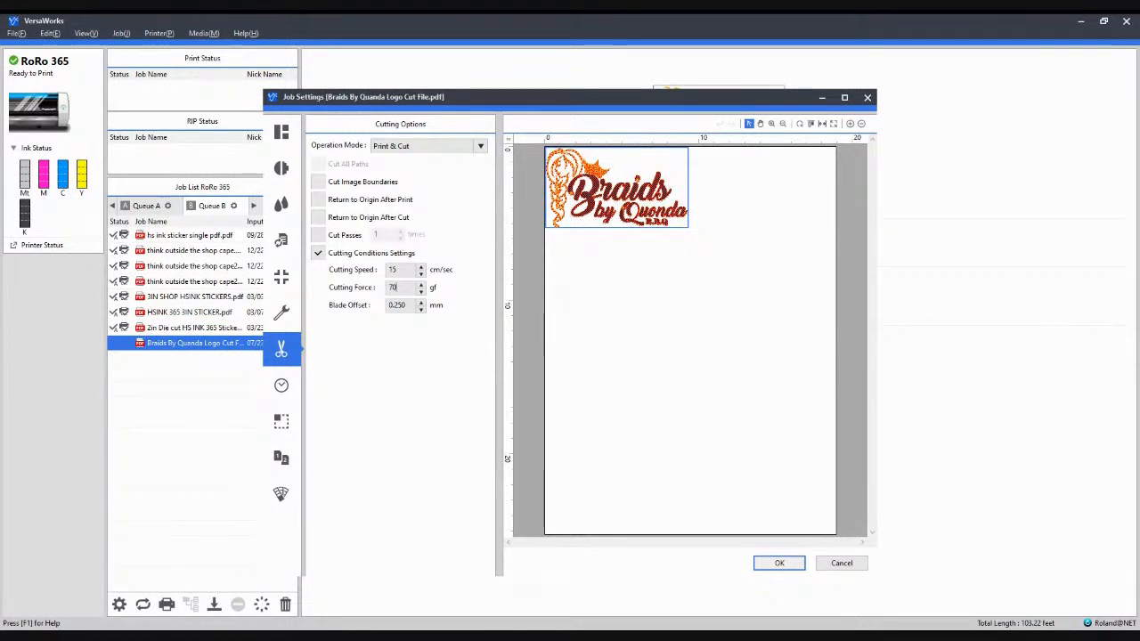
Step: Raise the number of copies to 4 and check the estimated print time in the quality settings
{"action": "left_click", "coordinate": [282, 169]}
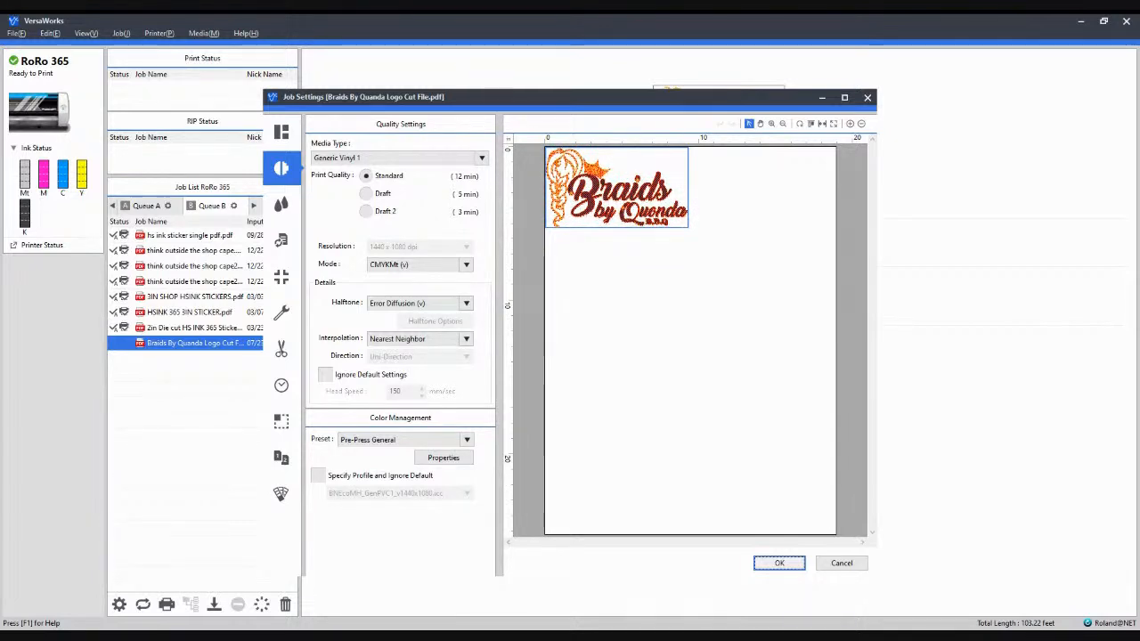
{"action": "left_click", "coordinate": [282, 132]}
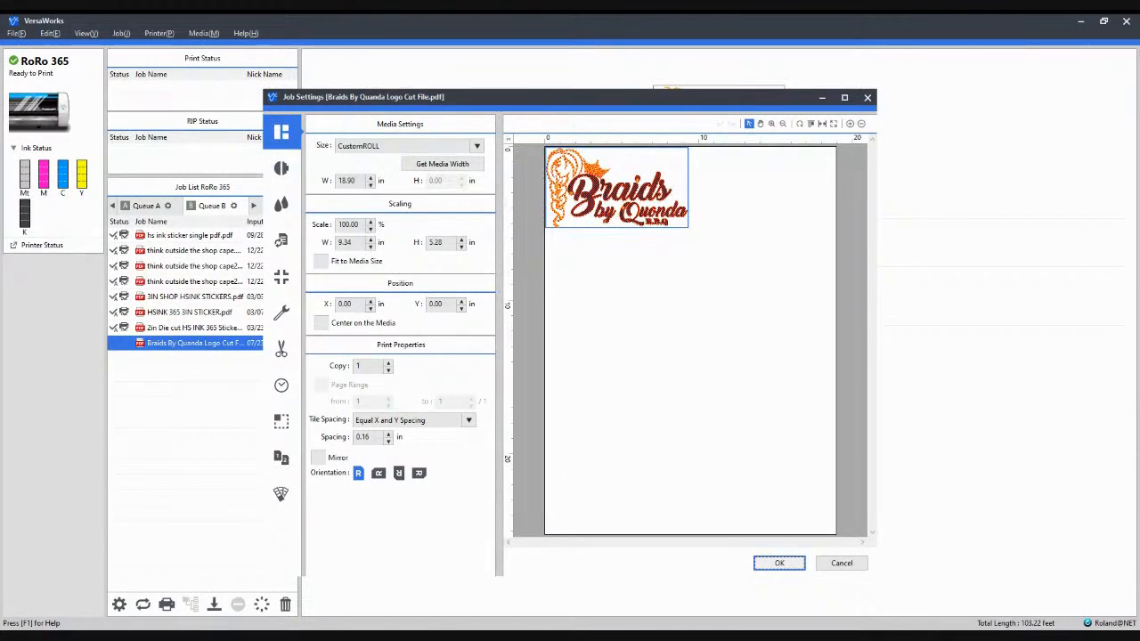
{"action": "key", "text": "Up"}
{"action": "key", "text": "Up"}
{"action": "key", "text": "Up"}
{"action": "key", "text": "Up"}
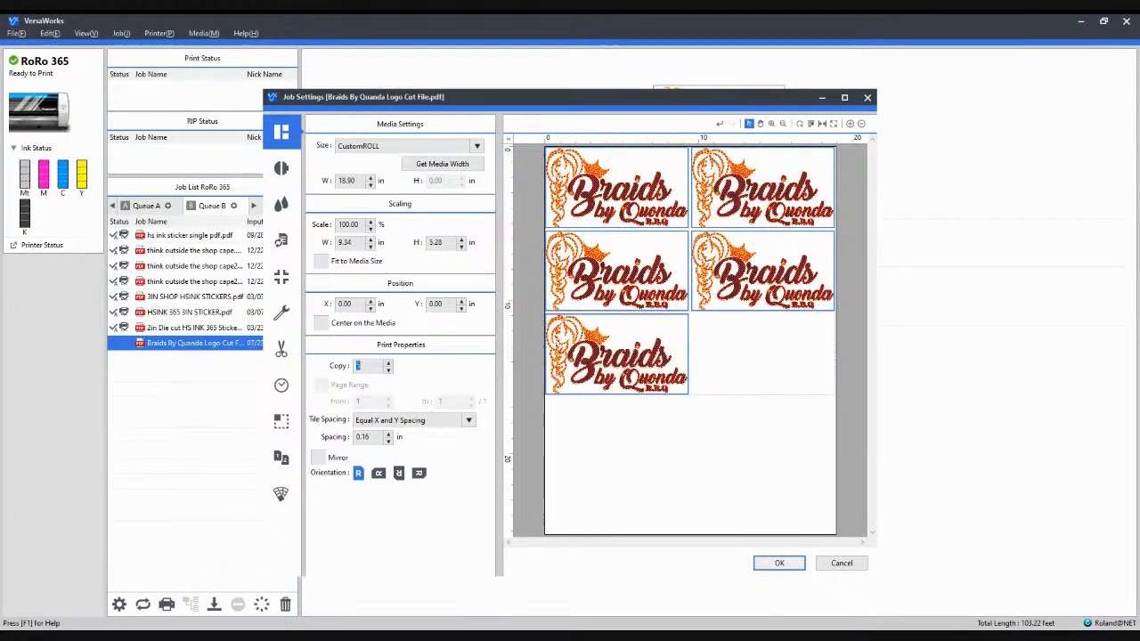
{"action": "key", "text": "Down"}
{"action": "left_click", "coordinate": [281, 167]}
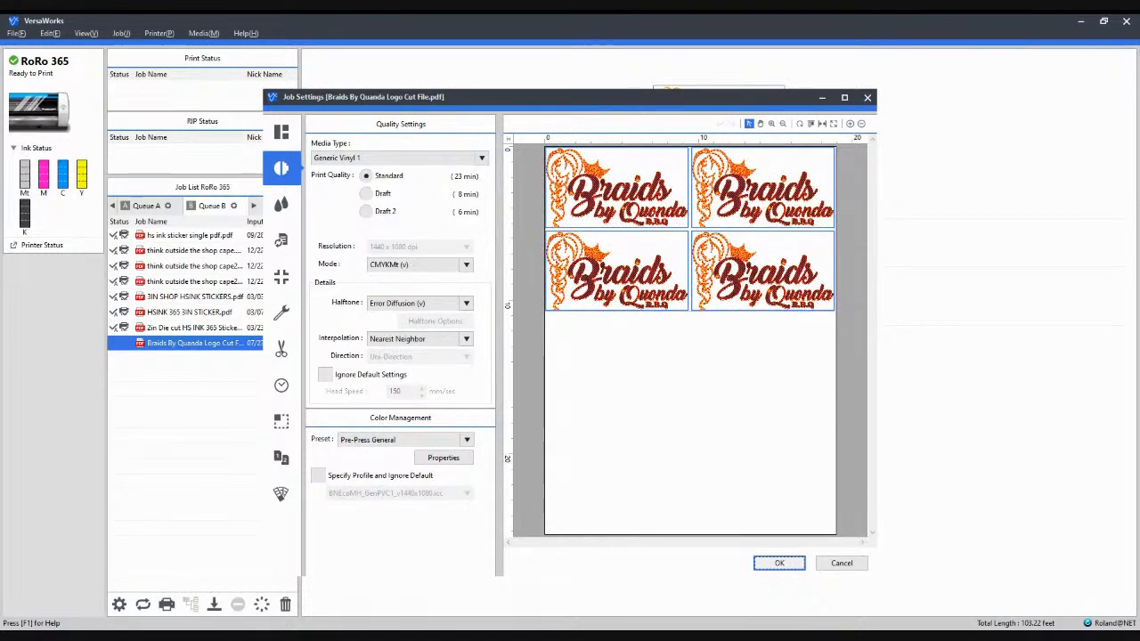
{"action": "left_click", "coordinate": [281, 131]}
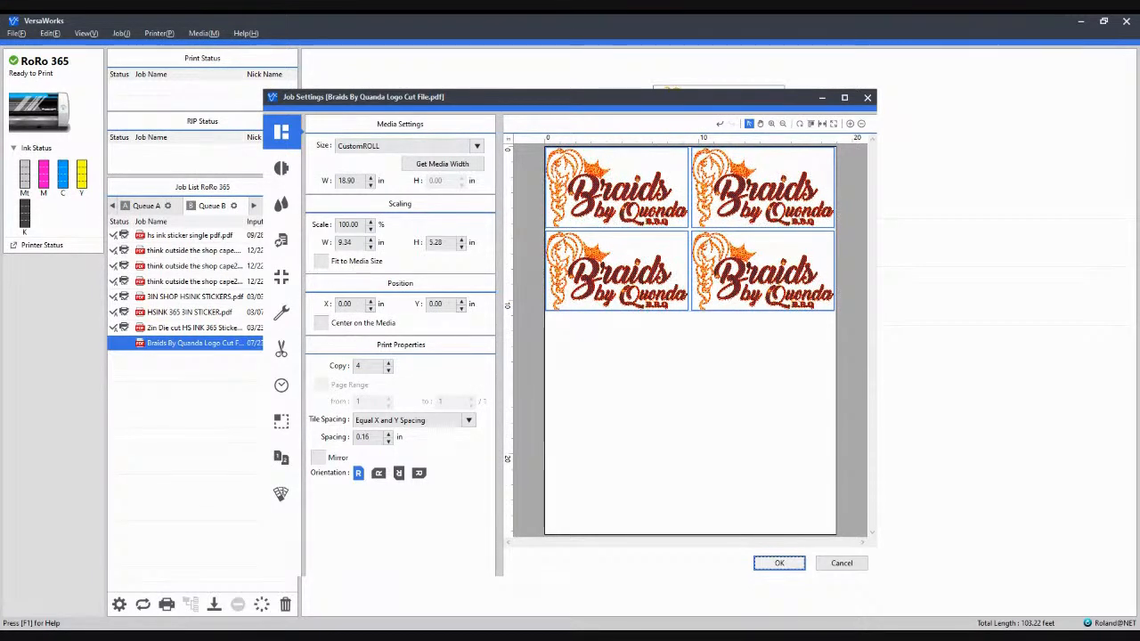
Step: Set the job back to 1 copy, accept the job settings and print it with a print count of 1
{"action": "left_click", "coordinate": [388, 368]}
{"action": "key", "text": "Down"}
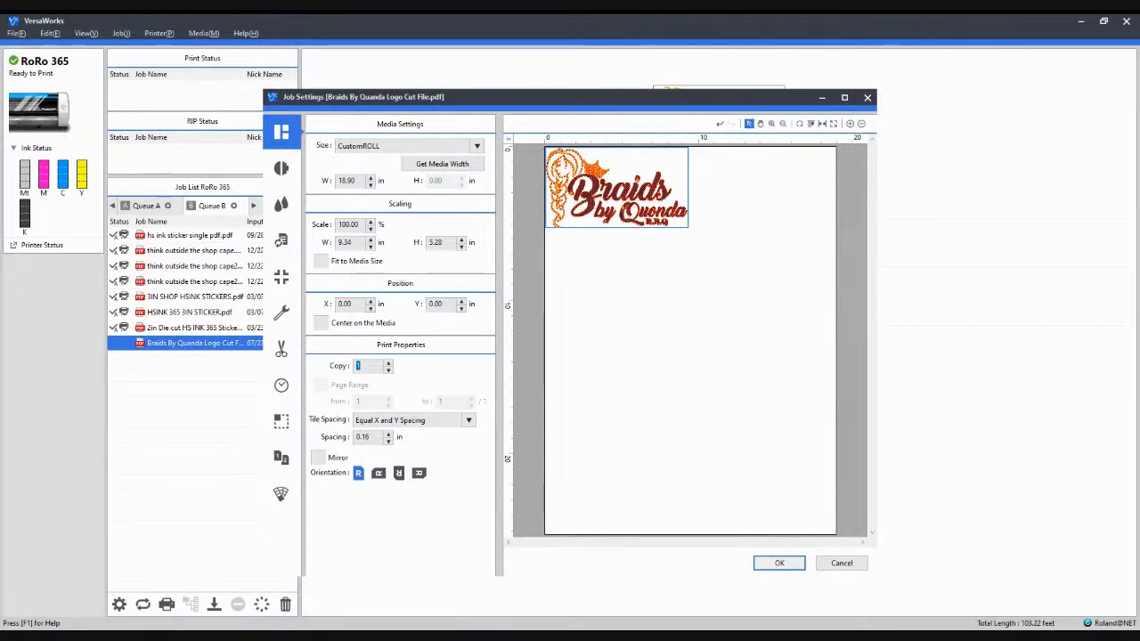
{"action": "key", "text": "Return"}
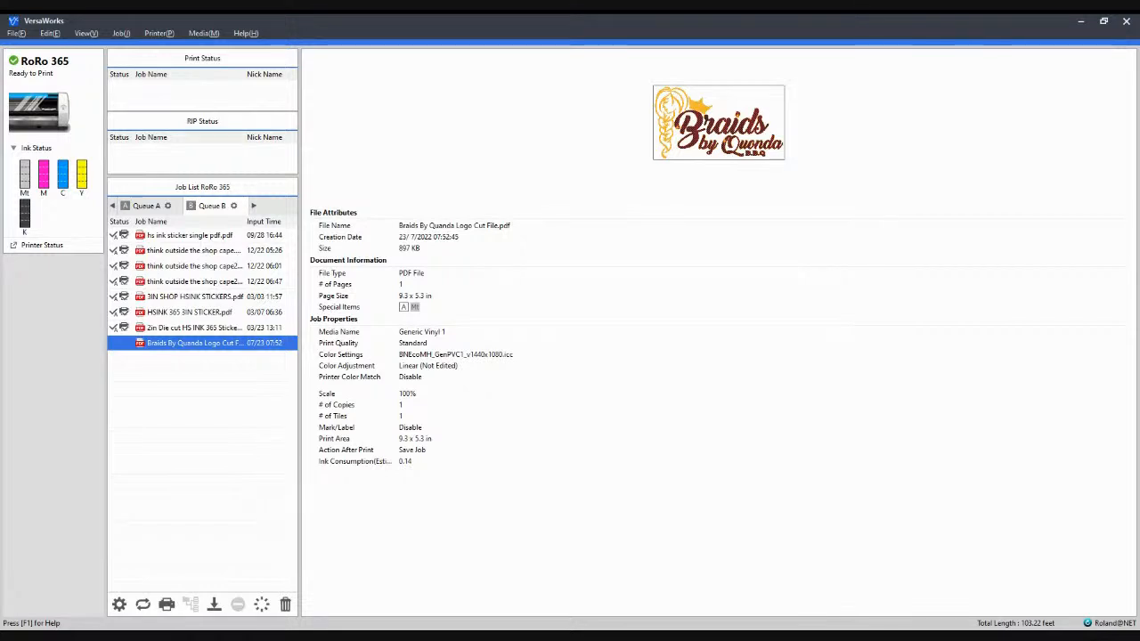
{"action": "key", "text": "ctrl+p"}
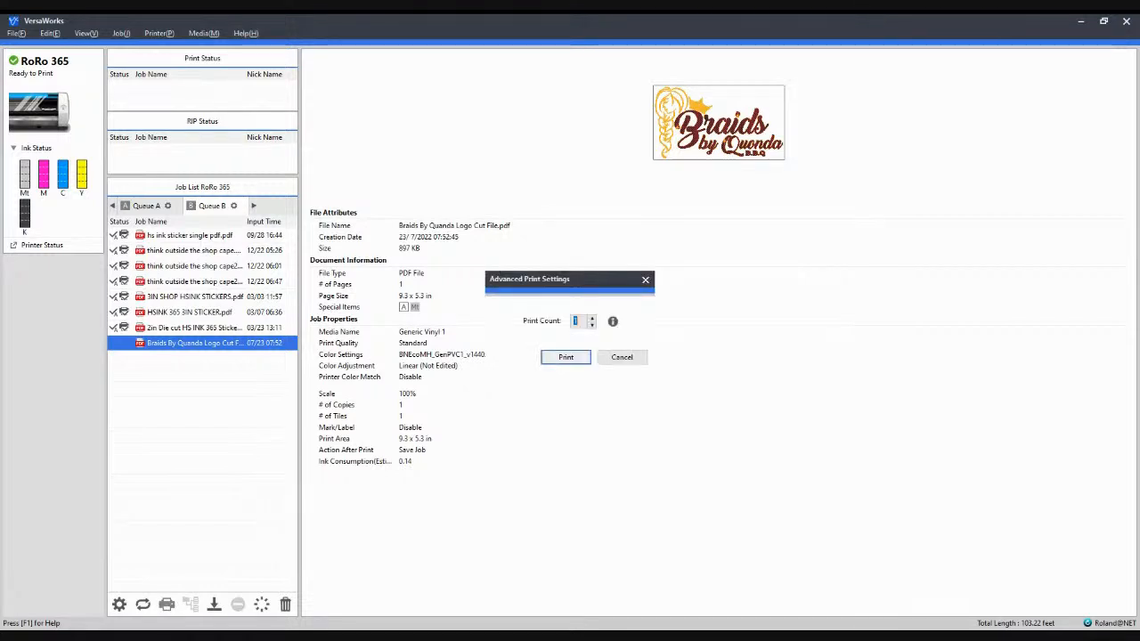
{"action": "key", "text": "Return"}
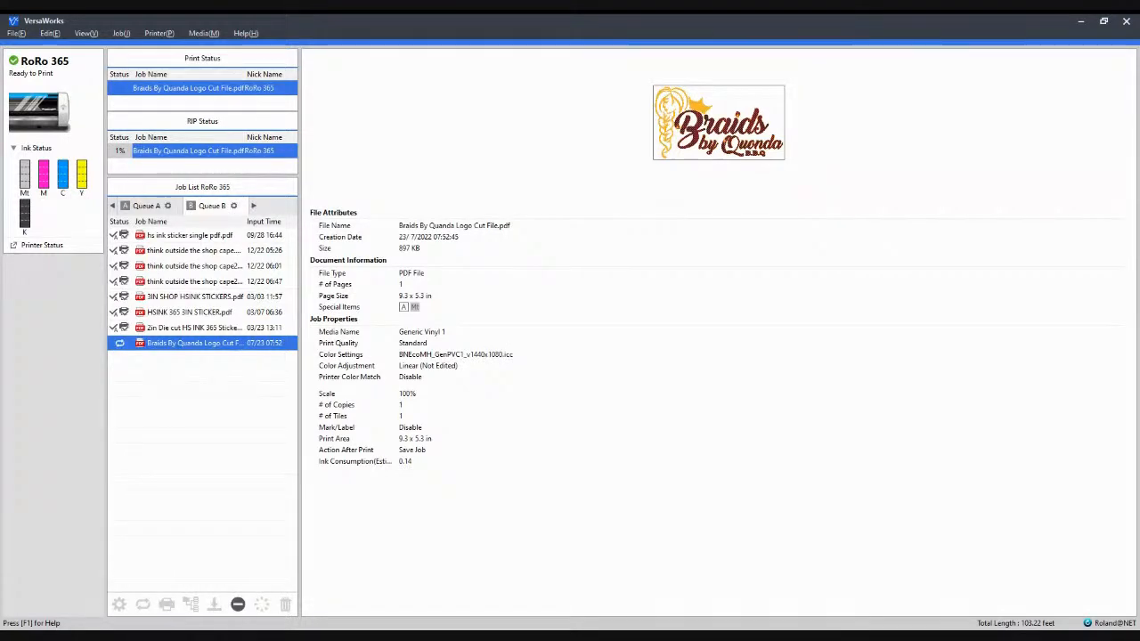